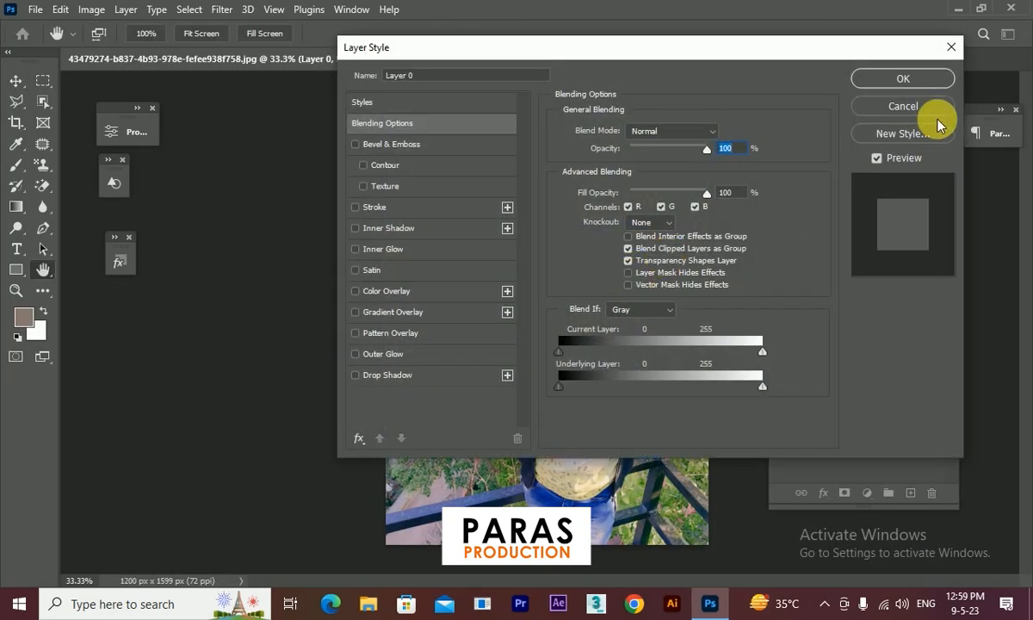
# Dismiss the Layer Style settings for the photo layer without applying any style.
pyautogui.click(900, 107)
pyautogui.scroll(3, 592, 292)
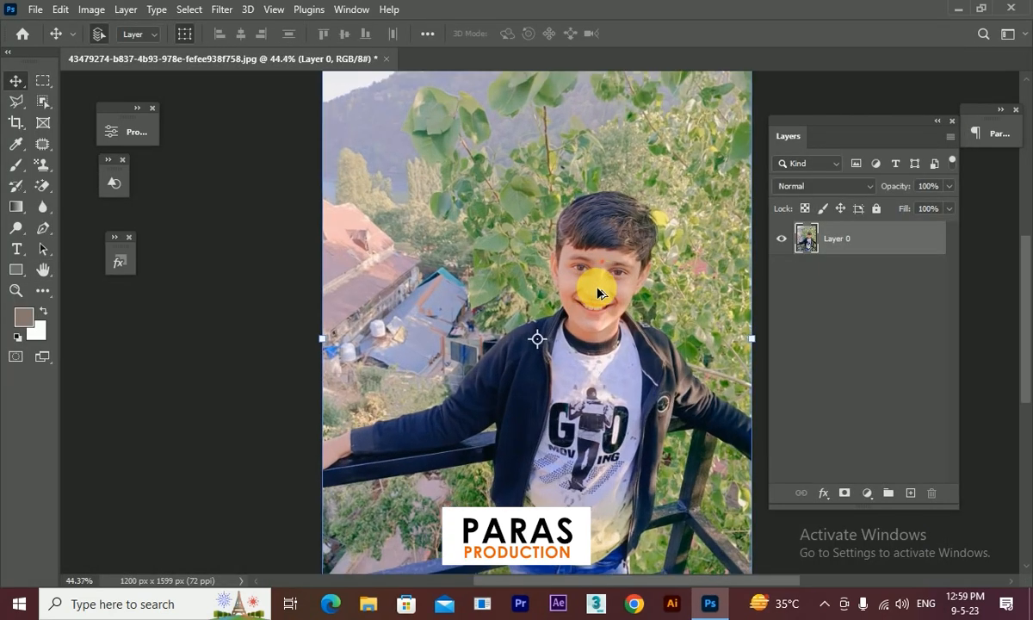
pyautogui.scroll(-2, 581, 224)
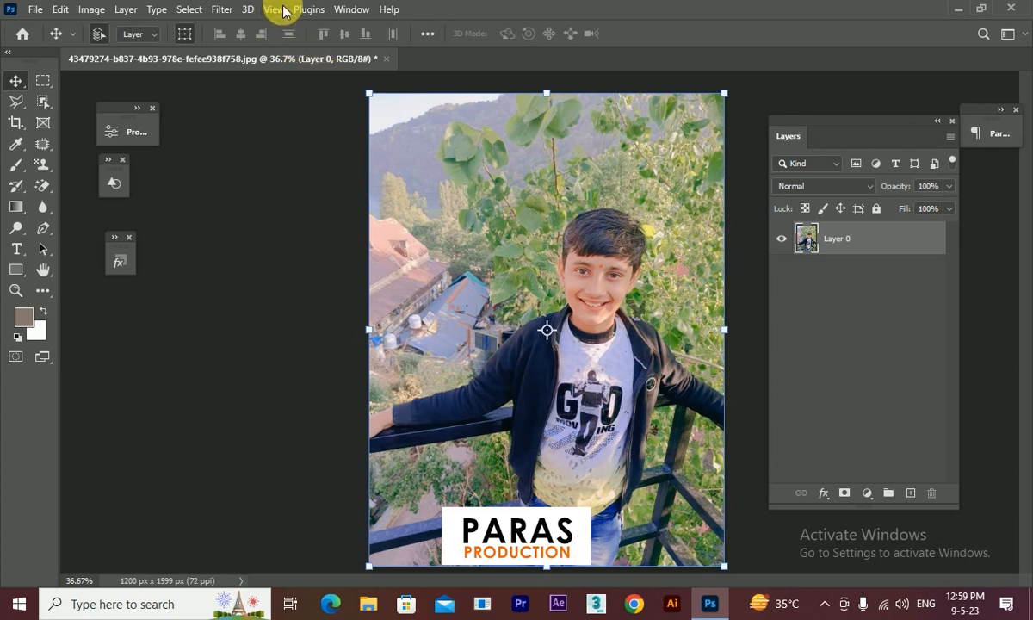
# Apply the Camera Raw Filter to the photo with Contrast +49 and Temperature +5.
pyautogui.click(222, 10)
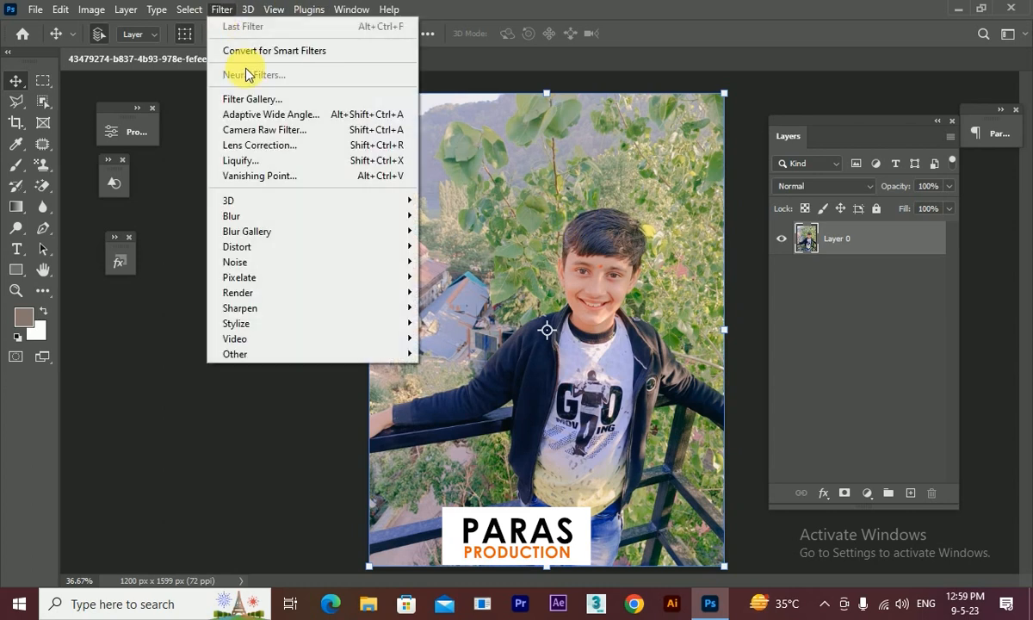
pyautogui.click(259, 129)
pyautogui.moveTo(779, 467); pyautogui.dragTo(822, 477)
pyautogui.moveTo(779, 379); pyautogui.dragTo(784, 378)
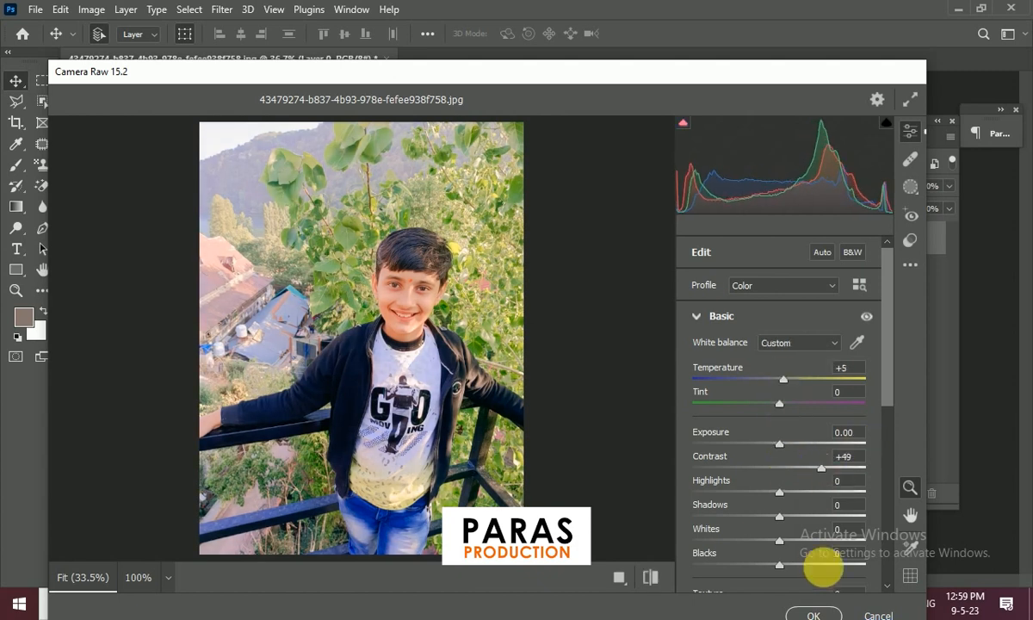
pyautogui.click(814, 613)
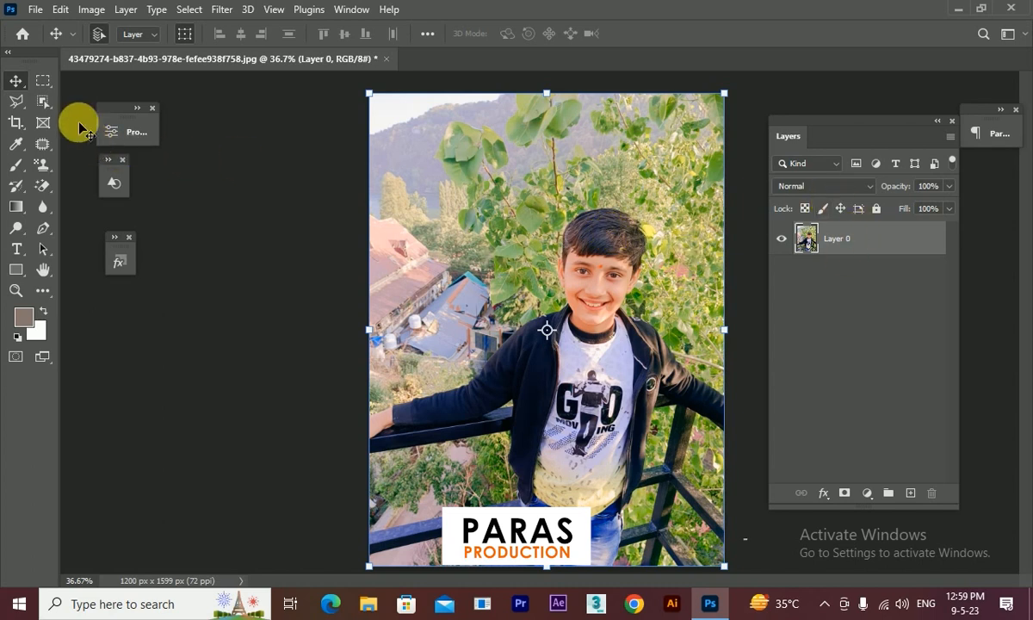
# Select the boy's head and neck with the Object Selection Tool.
pyautogui.click(42, 98)
pyautogui.rightClick(43, 98)
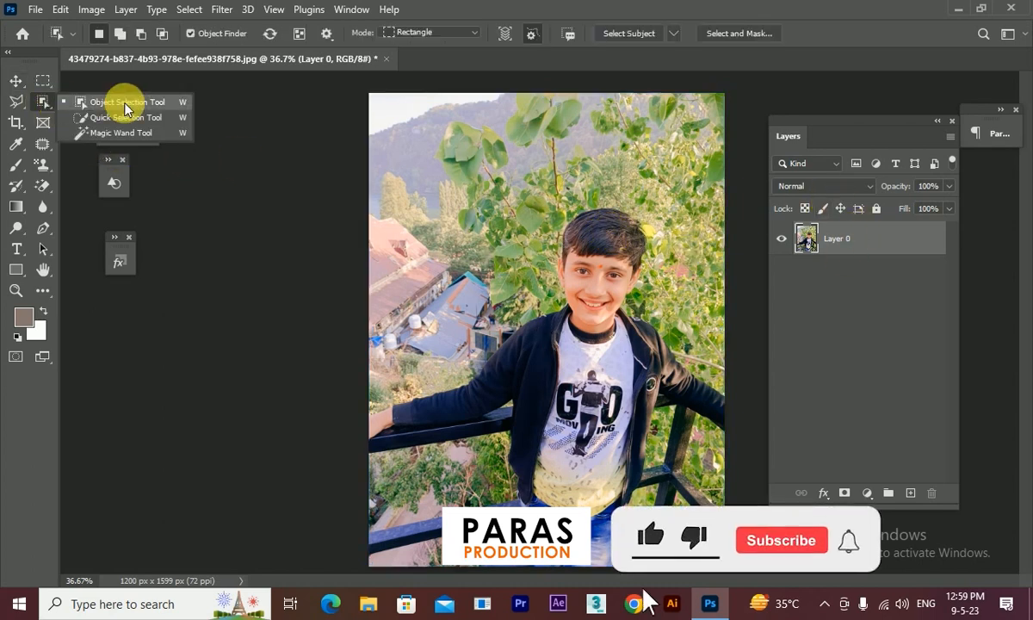
pyautogui.click(125, 103)
pyautogui.moveTo(534, 189); pyautogui.dragTo(674, 348)
pyautogui.scroll(2, 639, 241)
pyautogui.scroll(5, 641, 250)
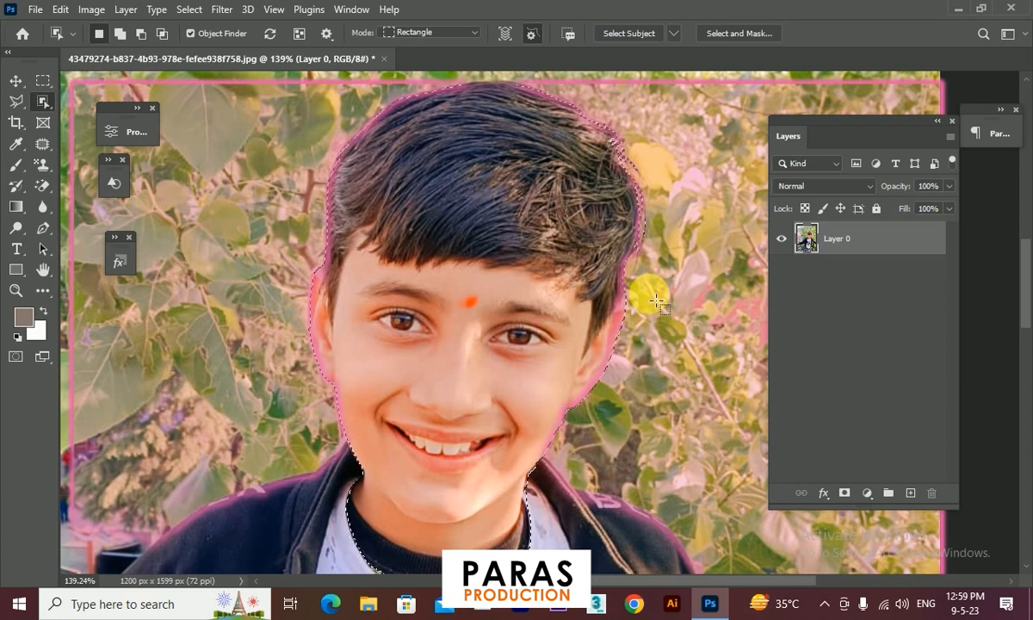
pyautogui.scroll(-2, 644, 251)
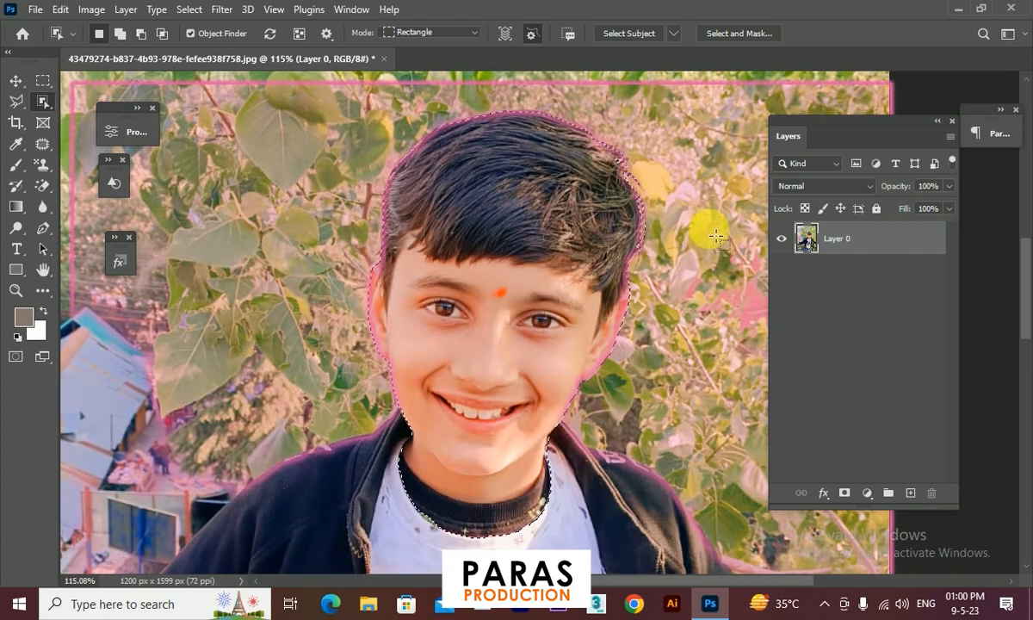
# Refine the head selection in Select and Mask by brushing the hair edge, enabling Smart Radius and setting the radius to 8 px.
pyautogui.click(730, 35)
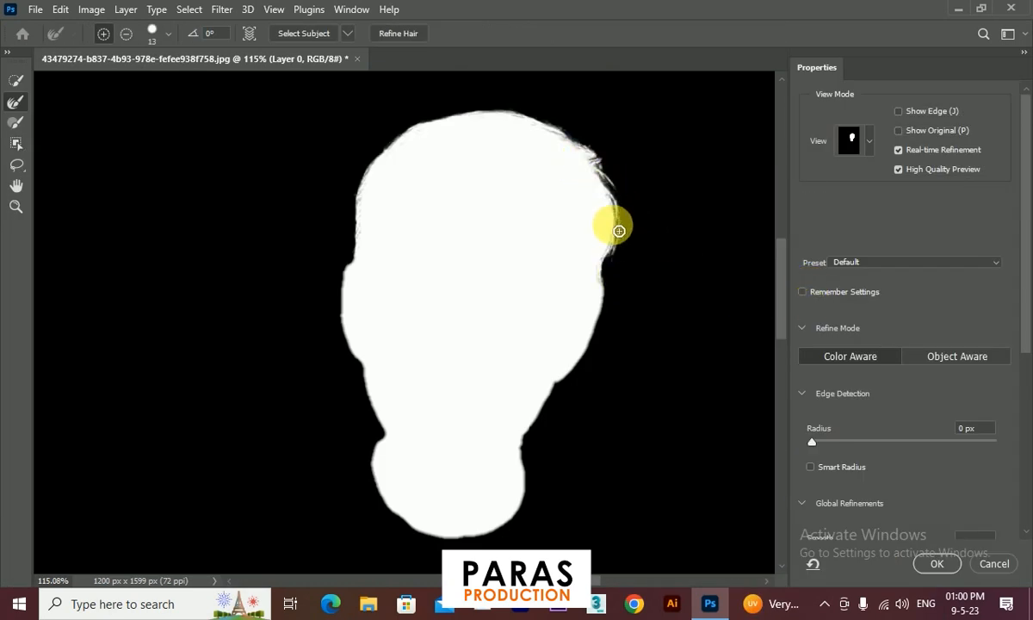
pyautogui.moveTo(627, 237); pyautogui.dragTo(626, 257)
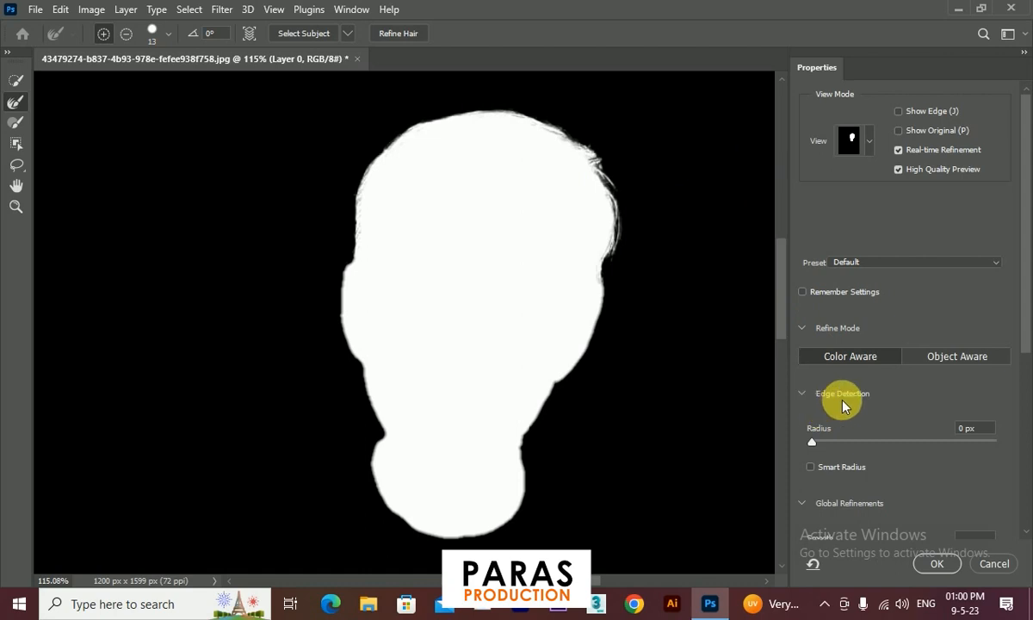
pyautogui.scroll(-5, 842, 404)
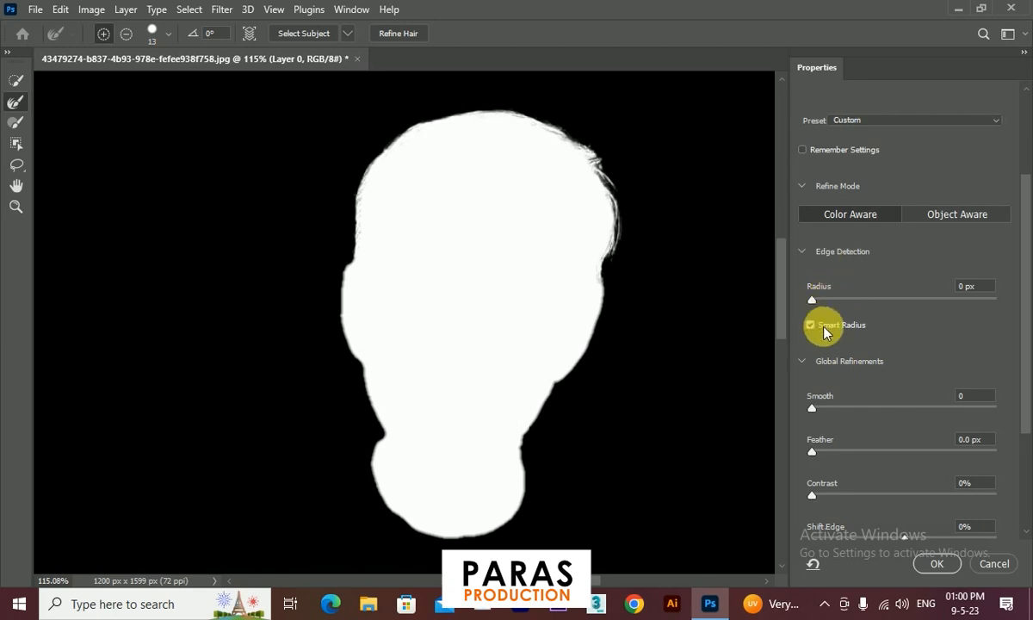
pyautogui.moveTo(813, 299); pyautogui.dragTo(844, 299)
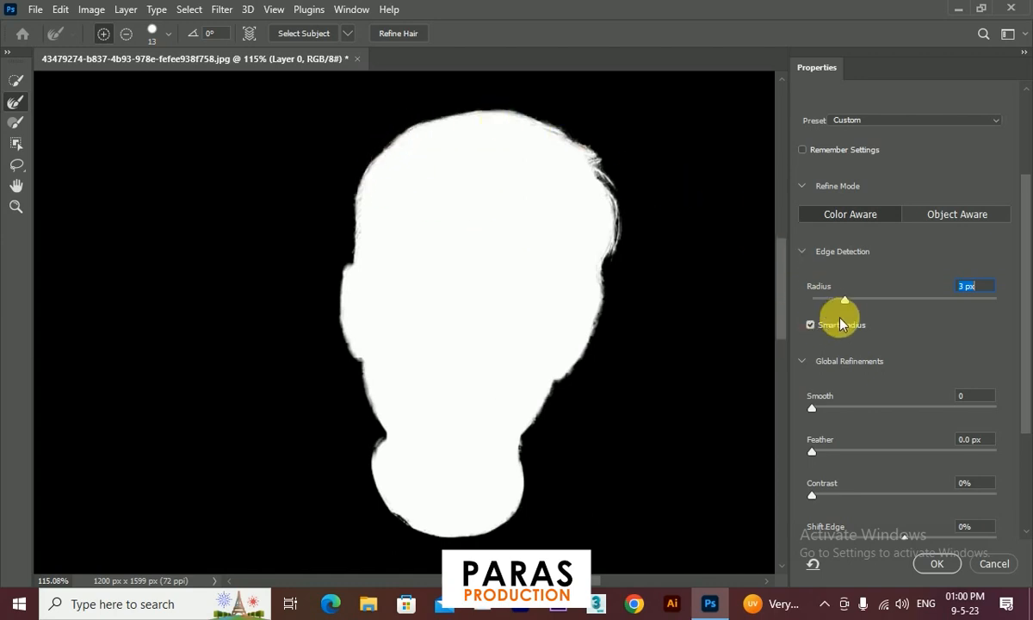
pyautogui.moveTo(850, 304); pyautogui.dragTo(873, 299)
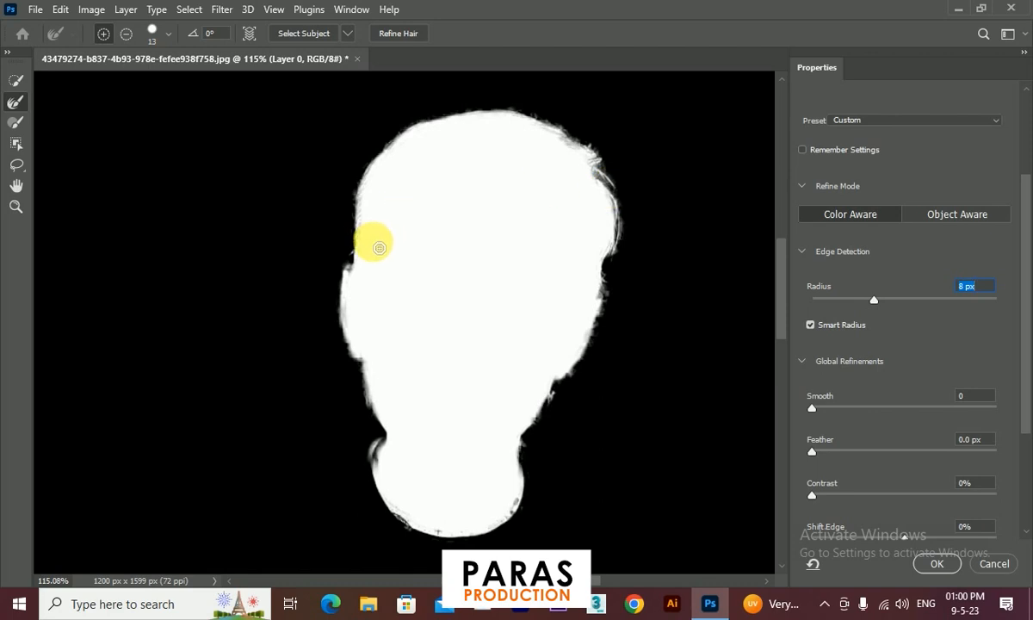
# Set the selection edge's Smooth to 4, Feather to 0.8 px and Contrast to 48%, and apply the refinement.
pyautogui.moveTo(814, 410); pyautogui.dragTo(819, 411)
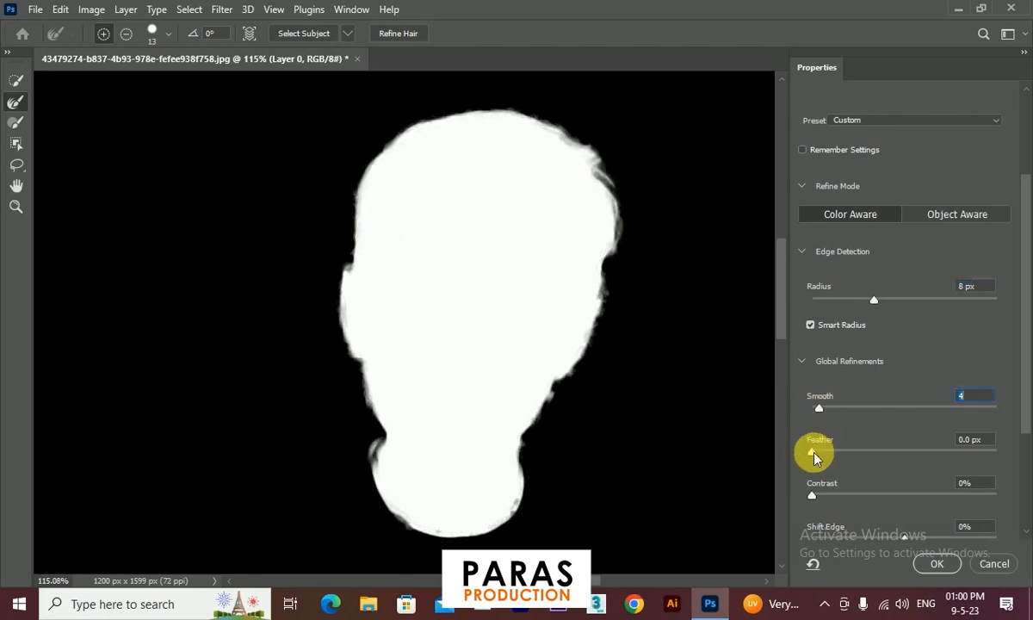
pyautogui.moveTo(817, 456); pyautogui.dragTo(823, 456)
pyautogui.moveTo(843, 494); pyautogui.dragTo(901, 503)
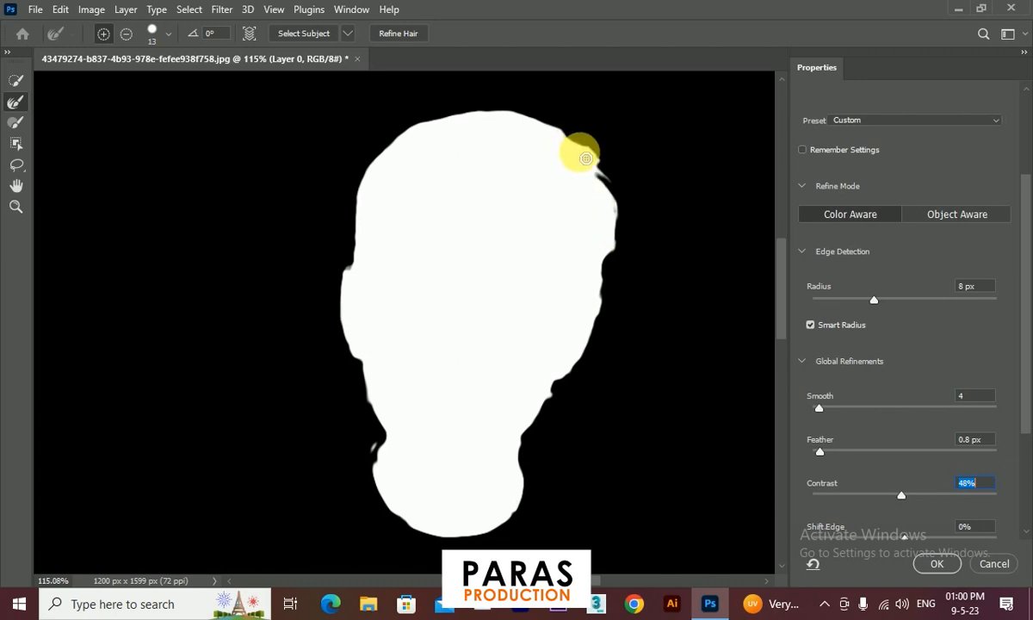
pyautogui.click(930, 561)
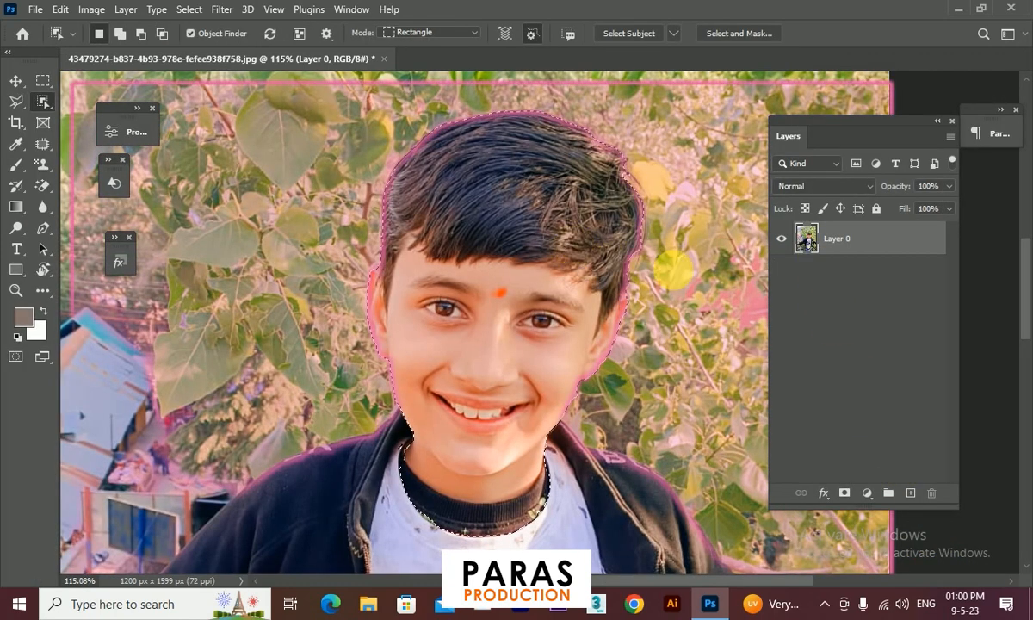
# Add a layer mask to Layer 0 from the head selection.
pyautogui.click(845, 494)
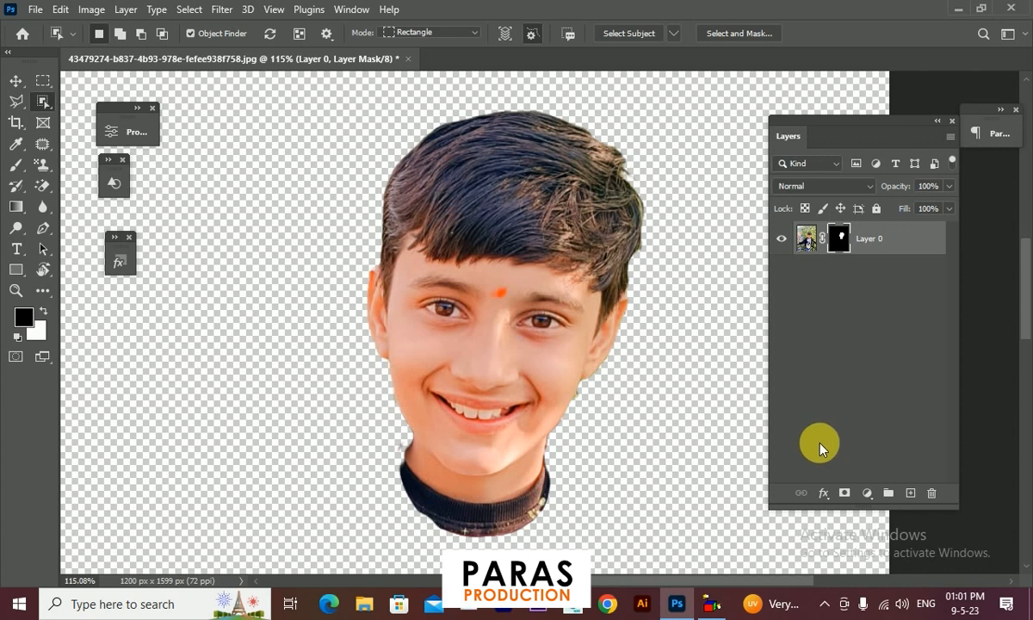
pyautogui.keyDown('alt'); pyautogui.keyDown('shift'); pyautogui.click(841, 237); pyautogui.keyUp('shift'); pyautogui.keyUp('alt')
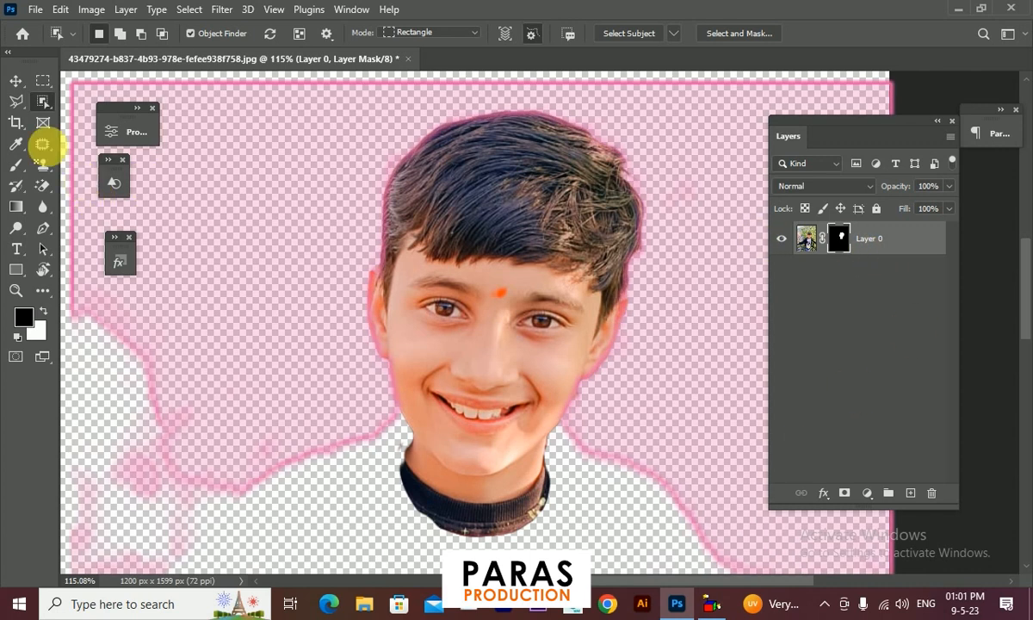
# Paint black on the layer mask with a 3 px brush to remove background remnants along the jaw, cheek and neck edges.
pyautogui.click(16, 165)
pyautogui.scroll(2, 585, 448)
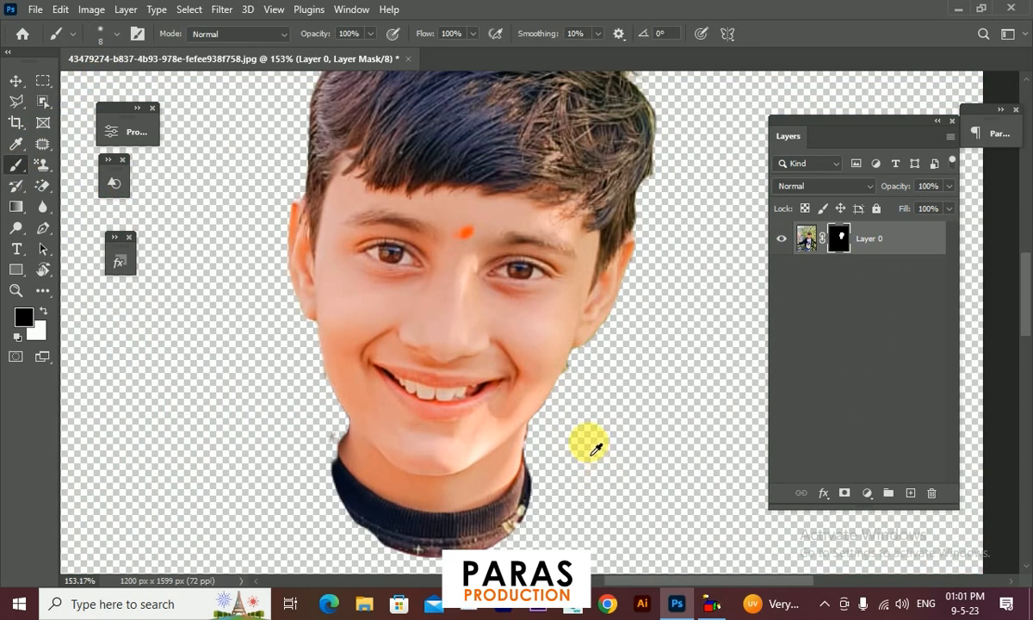
pyautogui.scroll(12, 551, 396)
pyautogui.moveTo(636, 396); pyautogui.dragTo(564, 282)
pyautogui.keyDown('alt'); pyautogui.rightClick(562, 281); pyautogui.keyUp('alt')
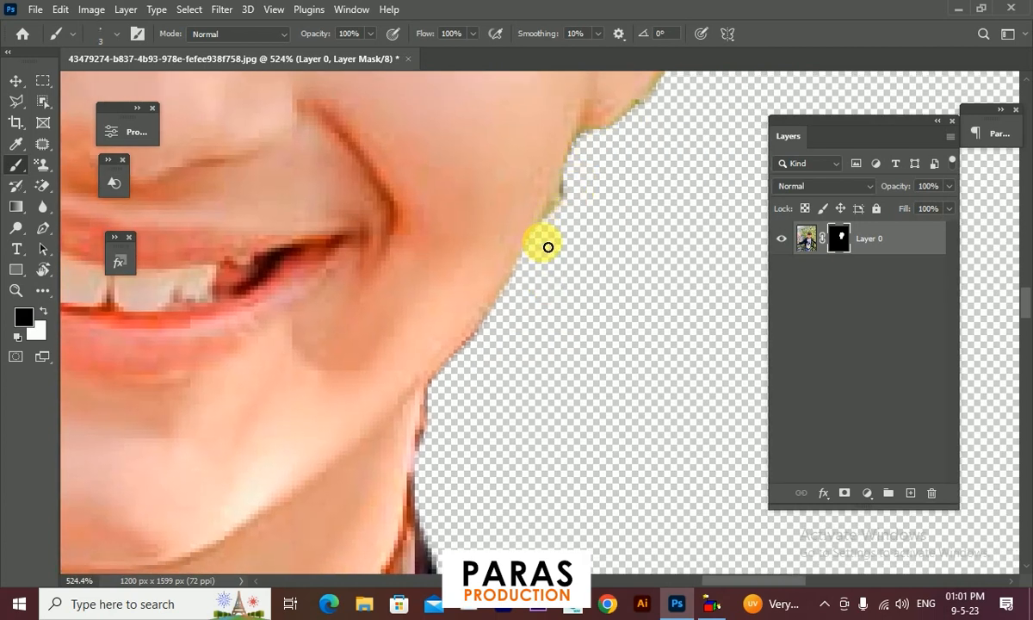
pyautogui.scroll(-7, 546, 176)
pyautogui.scroll(3, 532, 175)
pyautogui.moveTo(469, 163); pyautogui.dragTo(689, 267)
pyautogui.moveTo(322, 228); pyautogui.dragTo(553, 207)
pyautogui.moveTo(402, 271); pyautogui.dragTo(427, 95)
pyautogui.moveTo(400, 525); pyautogui.dragTo(387, 227)
pyautogui.scroll(8, 366, 416)
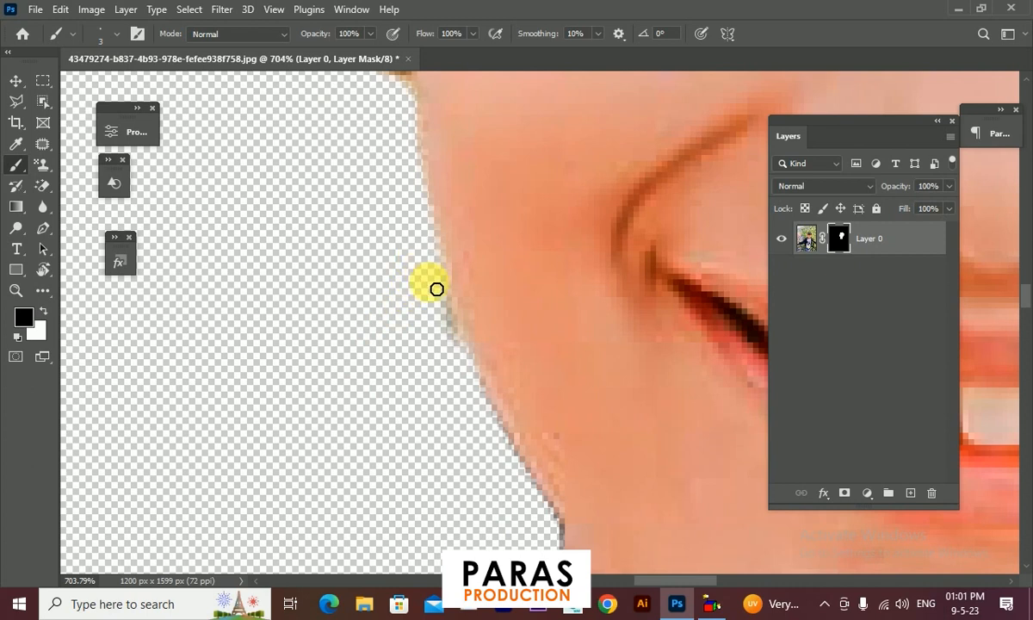
pyautogui.moveTo(530, 516); pyautogui.dragTo(517, 162)
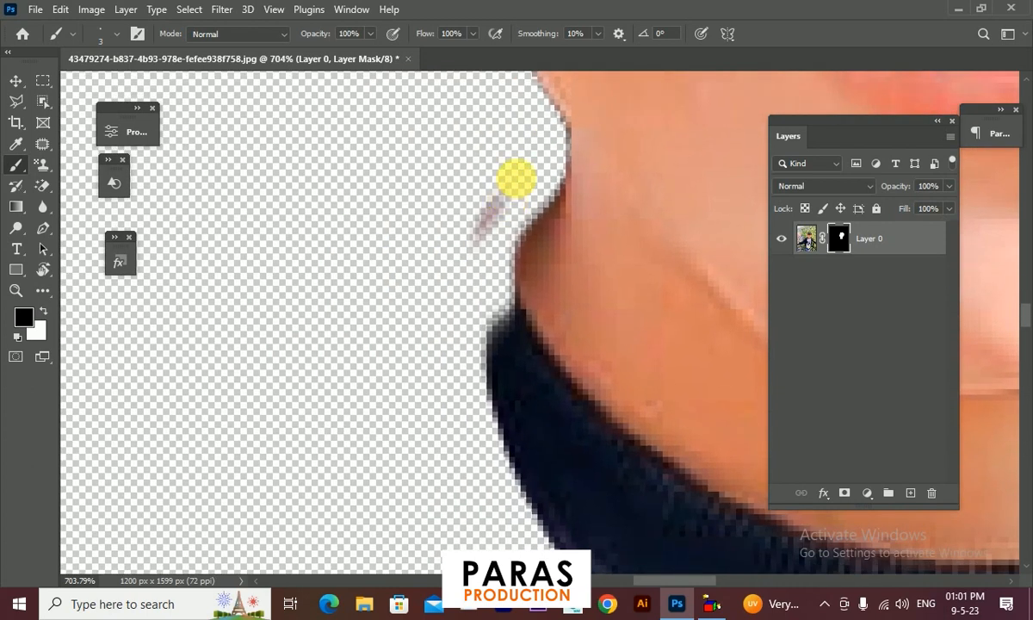
pyautogui.press('v')
pyautogui.hotkey('ctrl', '0')
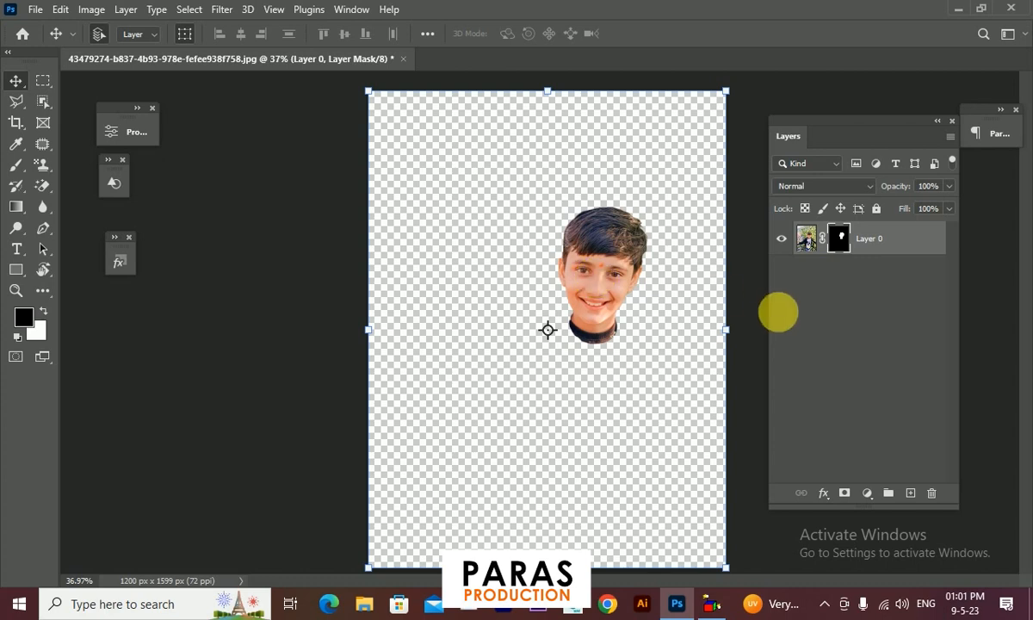
# Merge the masked head with a new blank layer and convert the merged layer to a smart object.
pyautogui.click(910, 493)
pyautogui.keyDown('shift'); pyautogui.click(915, 283); pyautogui.keyUp('shift')
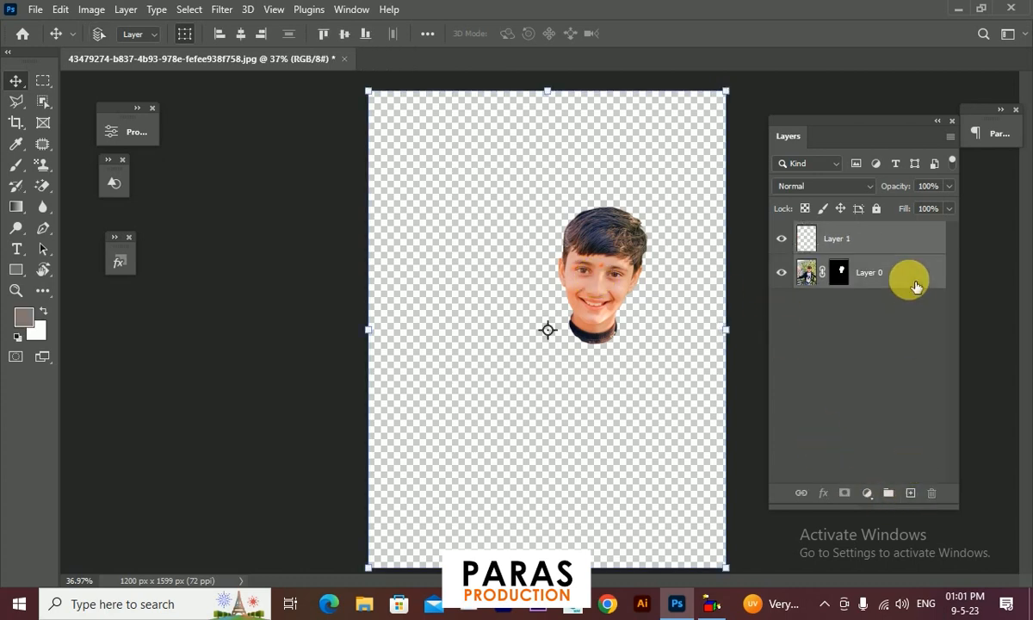
pyautogui.hotkey('ctrl', 'e')
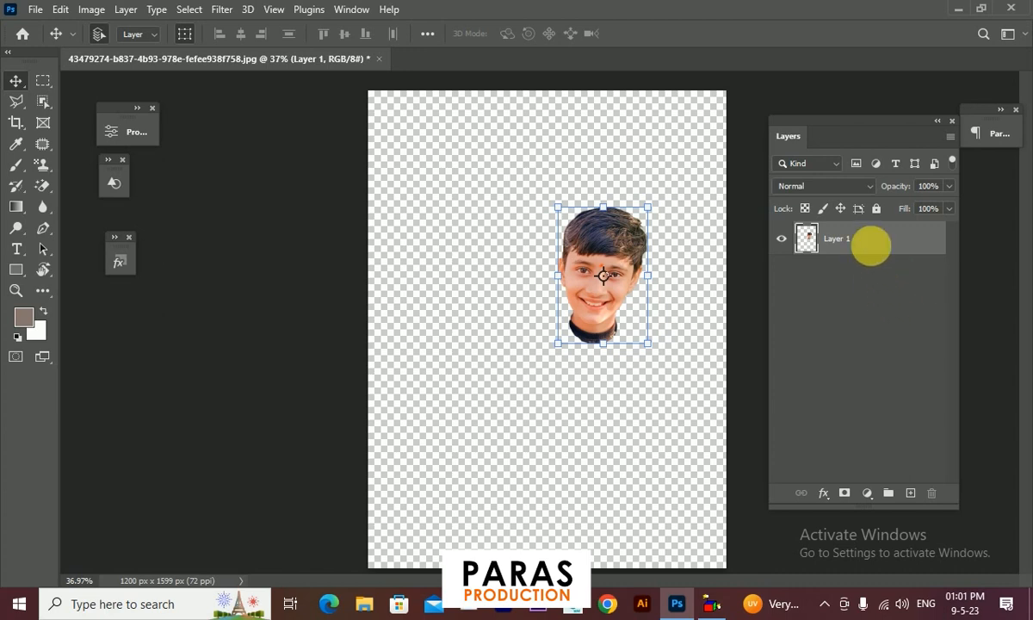
pyautogui.rightClick(869, 241)
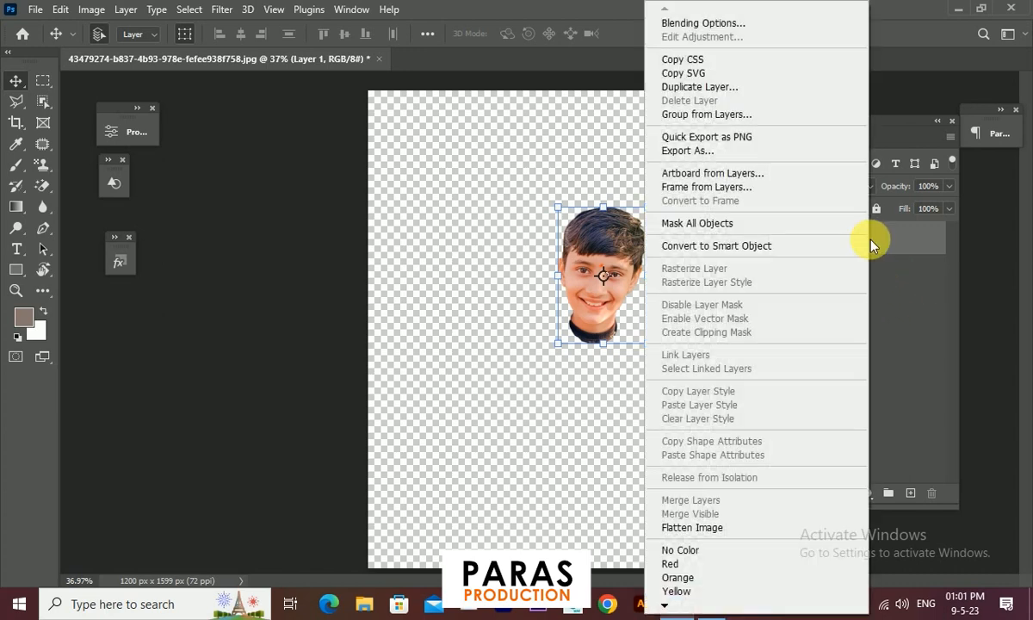
pyautogui.click(733, 247)
# Scale the head to about 206%, rotate it to about -1.89° and place it in the upper middle of the canvas.
pyautogui.moveTo(606, 243); pyautogui.dragTo(598, 222)
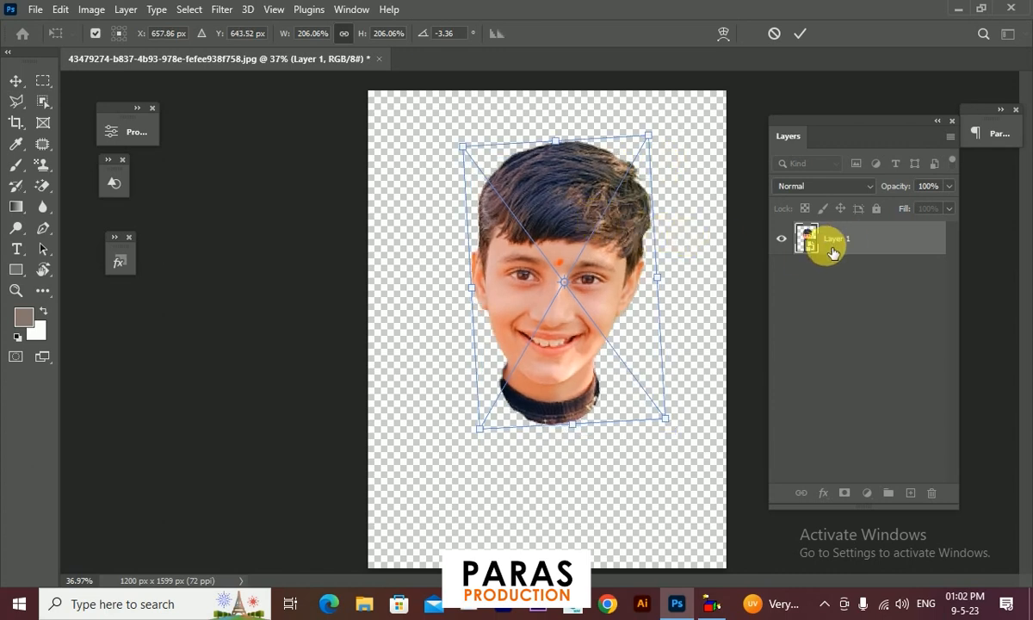
pyautogui.moveTo(604, 202); pyautogui.dragTo(599, 214)
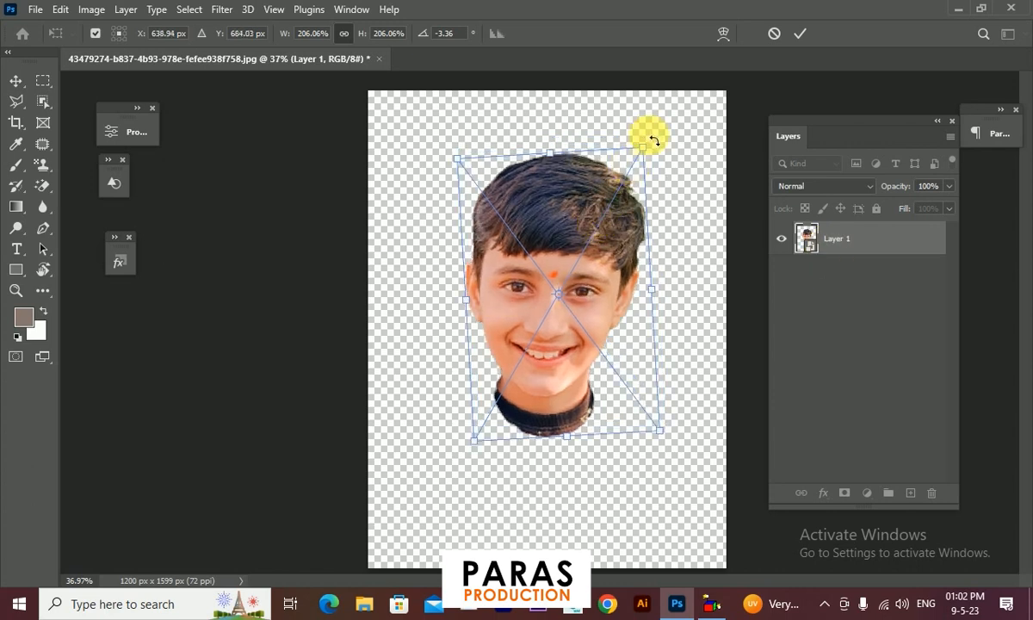
pyautogui.moveTo(659, 139); pyautogui.dragTo(652, 145)
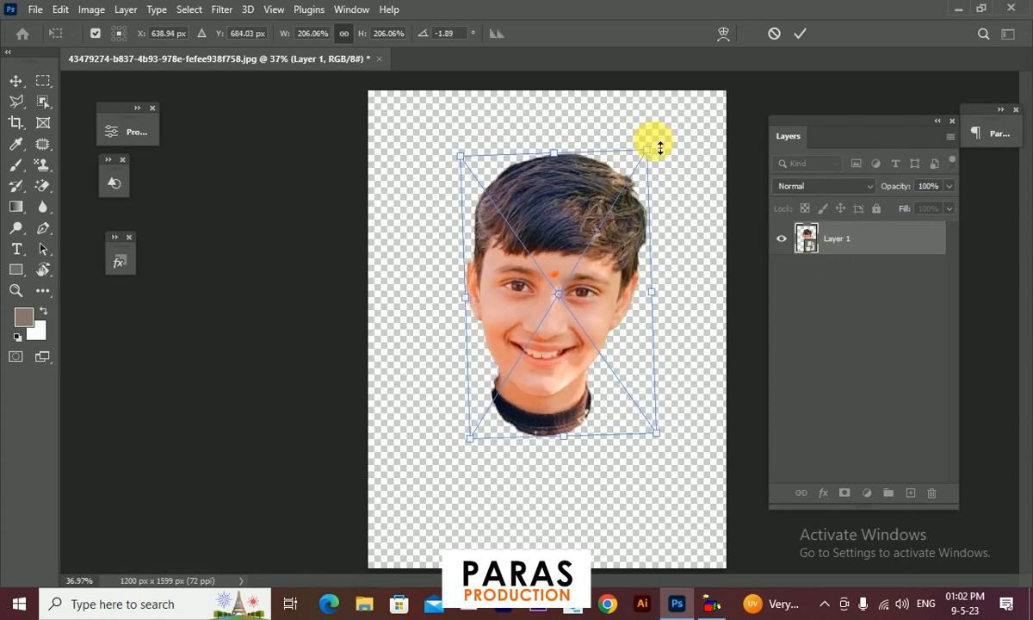
pyautogui.press('Return')
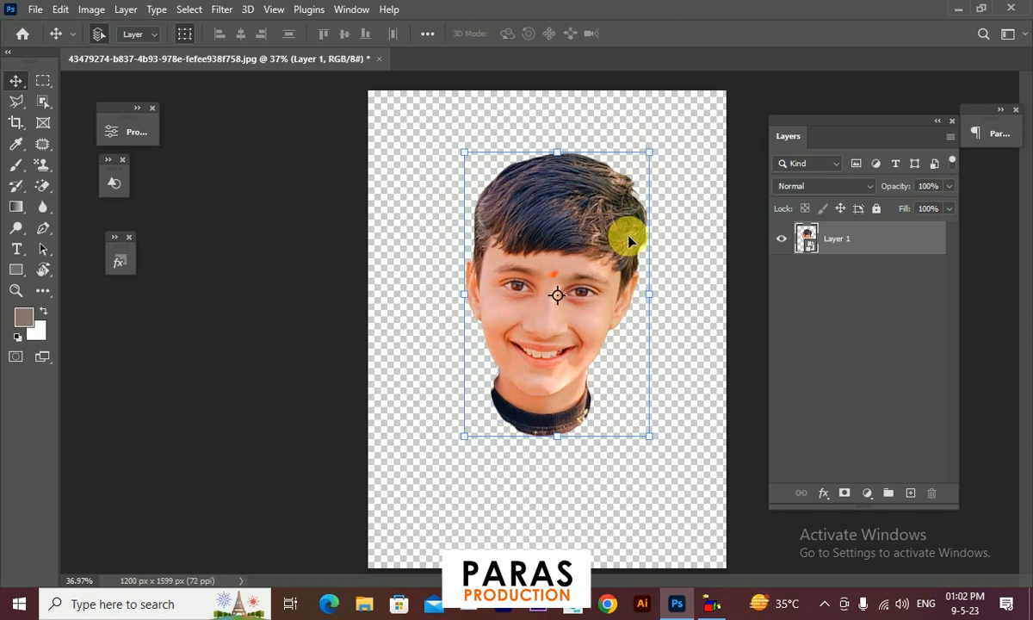
pyautogui.scroll(-2, 569, 319)
pyautogui.scroll(4, 556, 289)
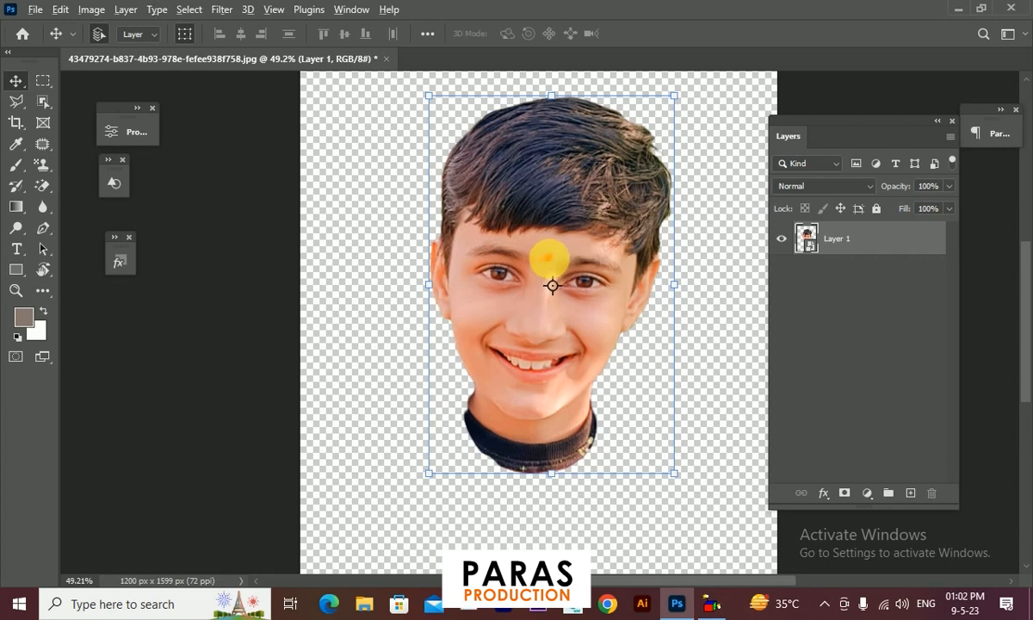
pyautogui.scroll(-1, 558, 267)
pyautogui.scroll(1, 566, 253)
pyautogui.scroll(1, 566, 252)
pyautogui.scroll(-2, 506, 237)
pyautogui.scroll(1, 521, 231)
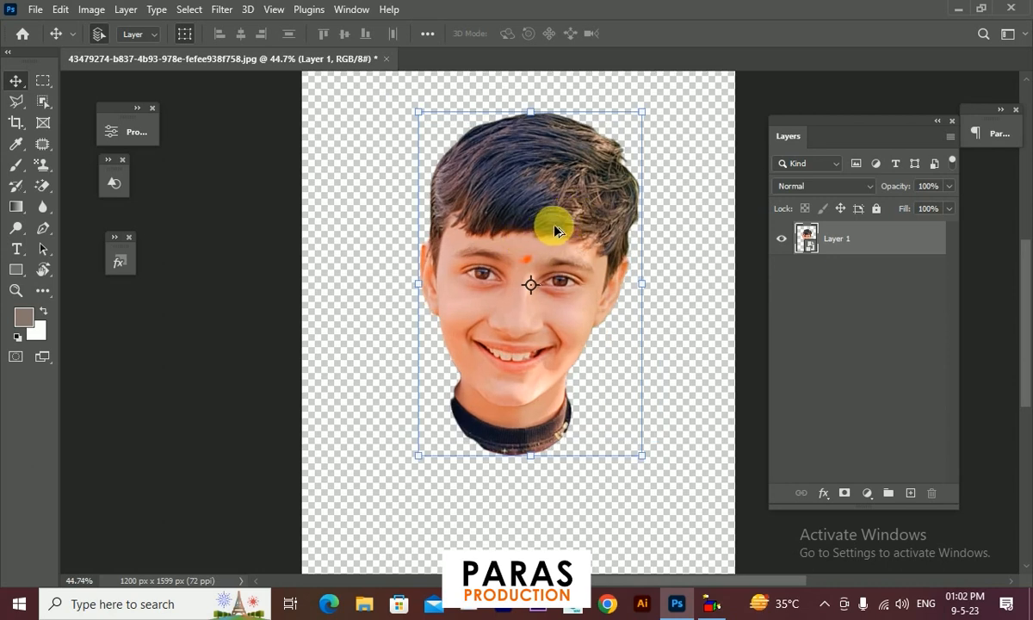
pyautogui.scroll(1, 553, 240)
pyautogui.scroll(-1, 594, 239)
# Rasterize the head's smart object layer.
pyautogui.rightClick(881, 239)
pyautogui.click(761, 334)
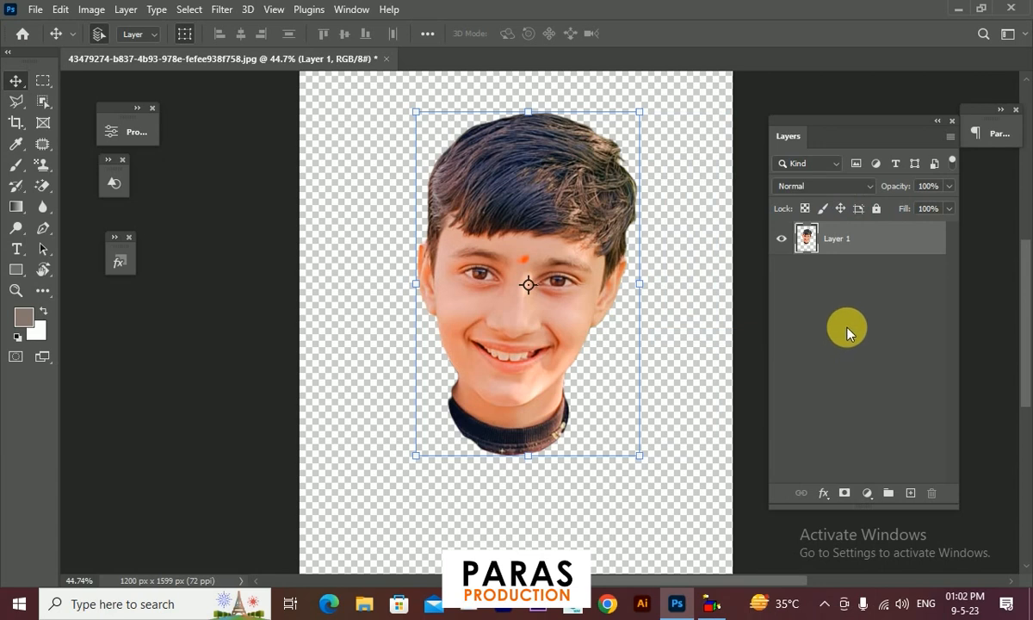
# Open the Liquify filter on the rasterized head layer.
pyautogui.click(220, 10)
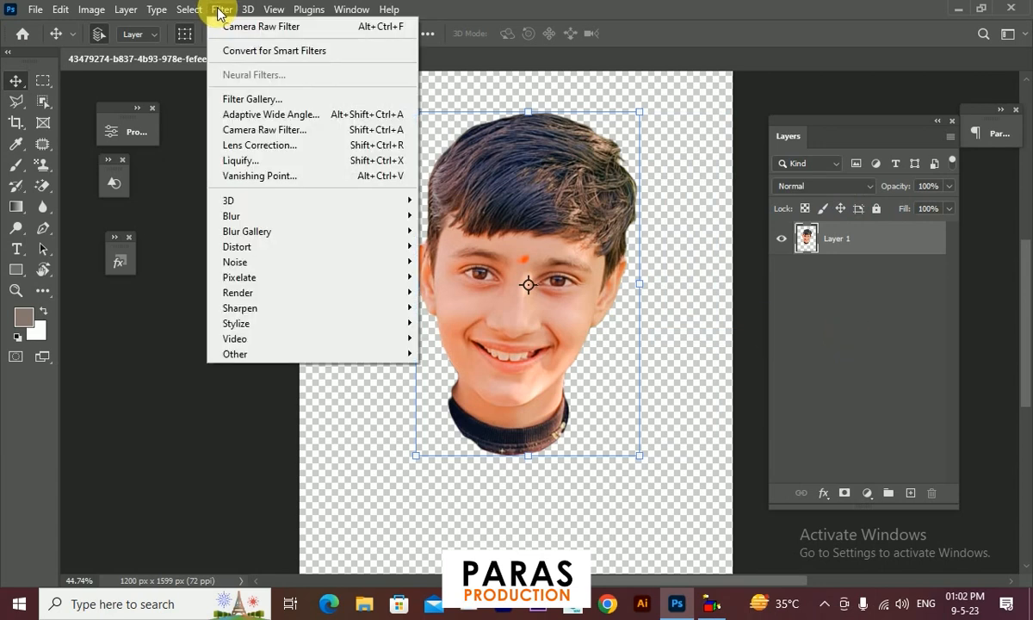
pyautogui.click(241, 161)
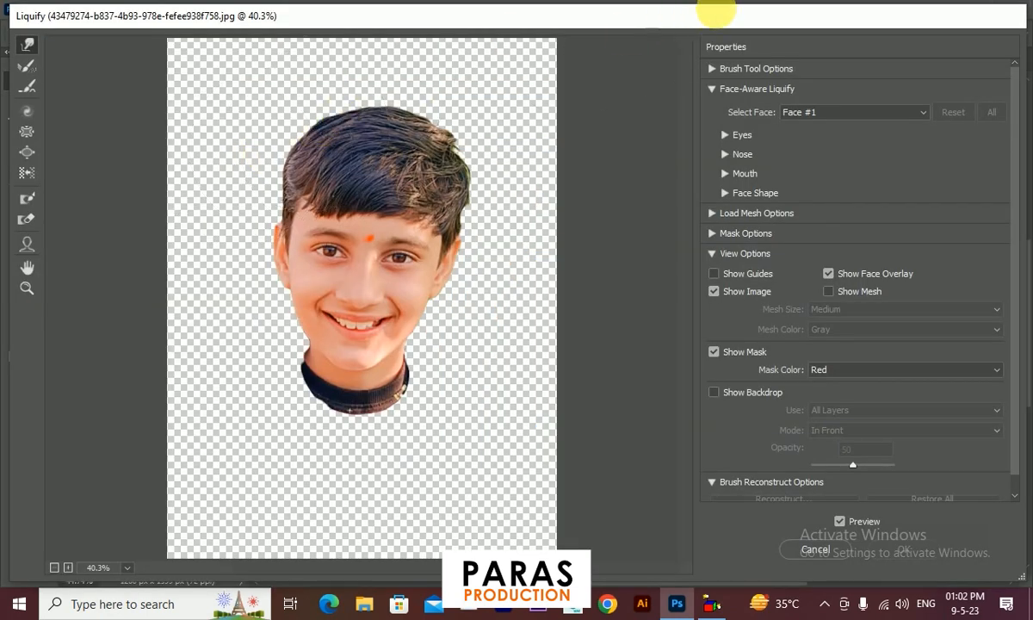
pyautogui.moveTo(714, 18)
pyautogui.mouseDown()
pyautogui.moveTo(740, 64)
pyautogui.moveTo(747, 44)
pyautogui.mouseUp()
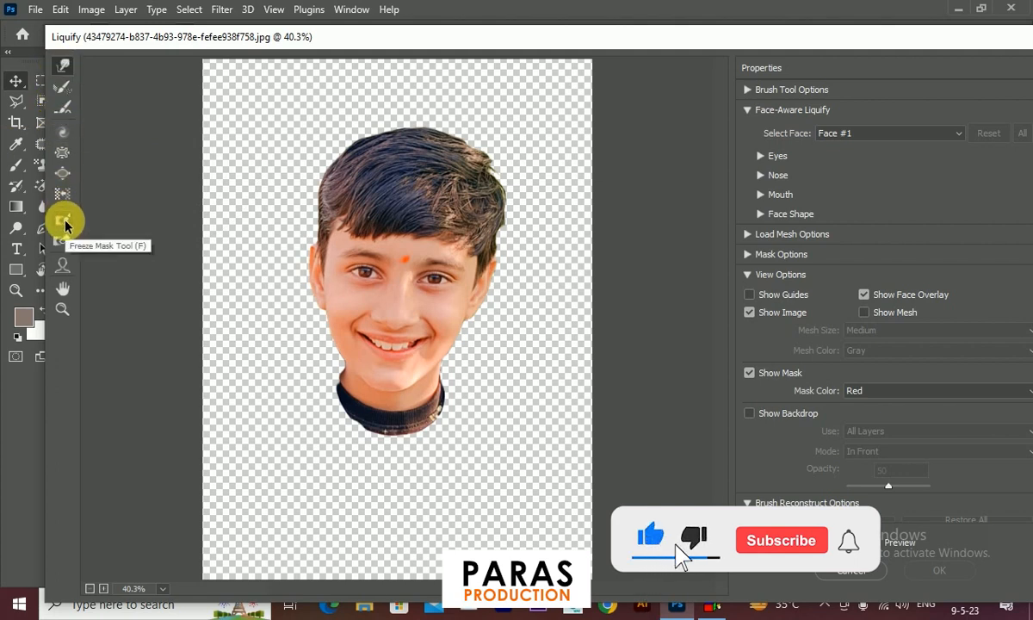
# Try warping the hair outward and both cheeks inward with the Forward Warp tool, and undo the strokes.
pyautogui.moveTo(357, 181)
pyautogui.mouseDown()
pyautogui.moveTo(323, 160)
pyautogui.moveTo(512, 157)
pyautogui.mouseUp()
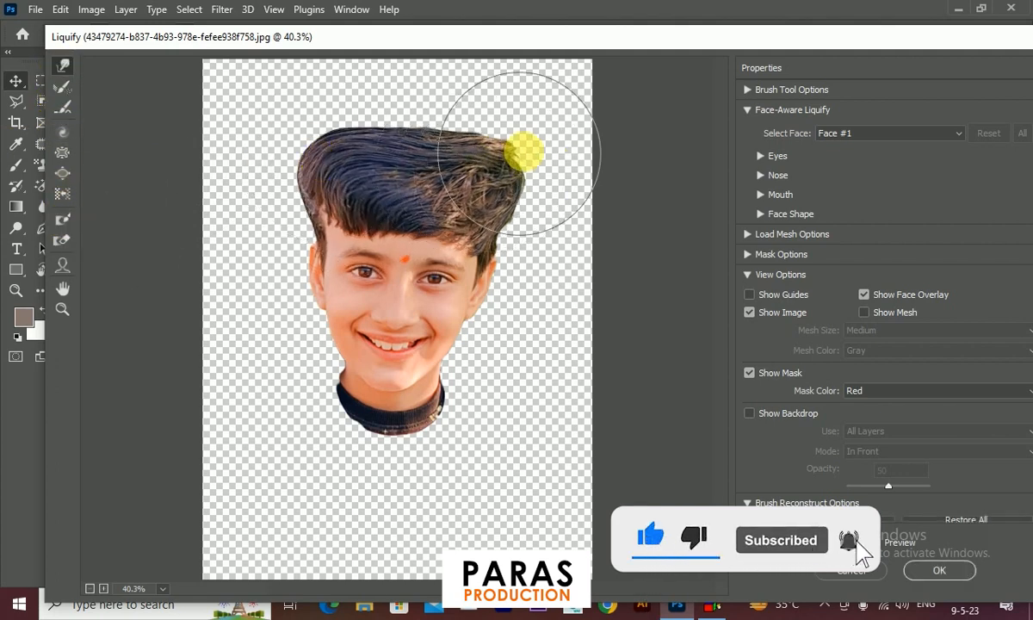
pyautogui.moveTo(473, 316); pyautogui.dragTo(432, 320)
pyautogui.moveTo(295, 300); pyautogui.dragTo(392, 300)
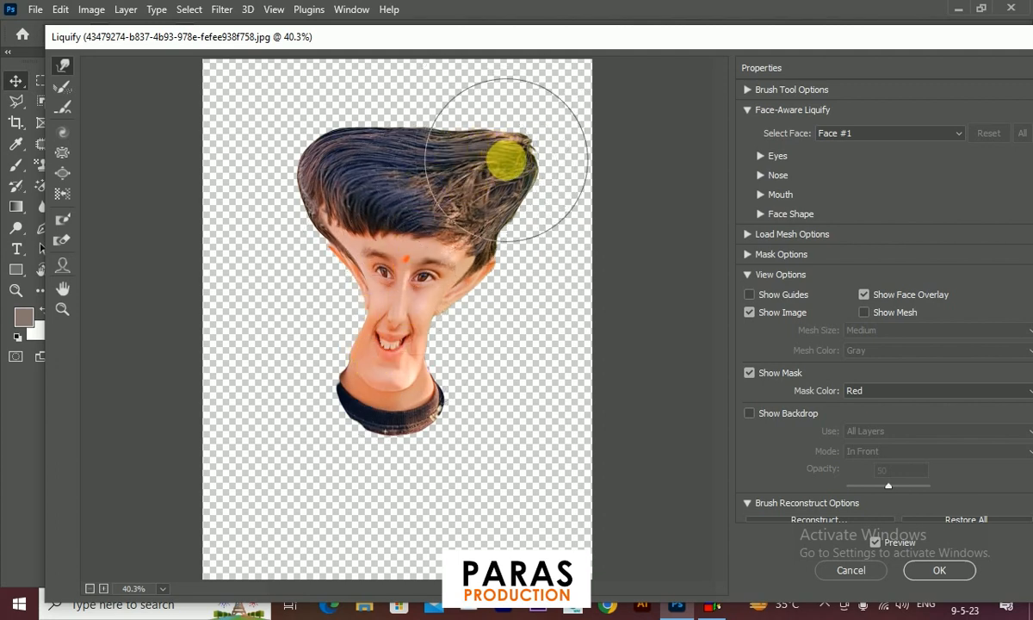
pyautogui.hotkey('ctrl', 'z')
pyautogui.hotkey('ctrl', 'z')
pyautogui.hotkey('ctrl', 'z')
pyautogui.hotkey('ctrl', 'z')
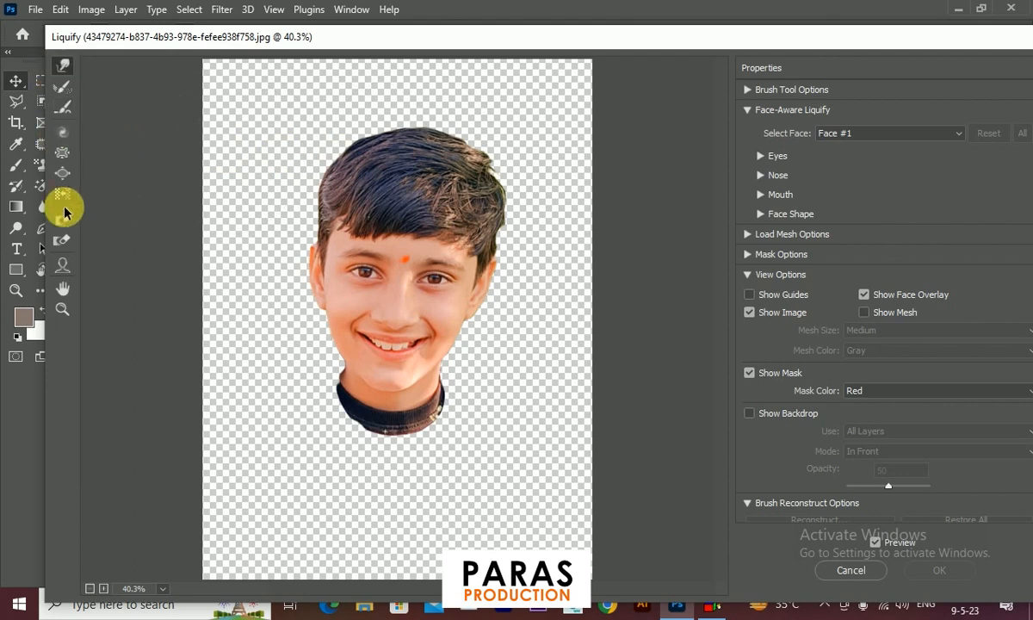
# In Face-Aware Liquify, set Eye Size and Eye Height to 100 for both eyes.
pyautogui.click(748, 90)
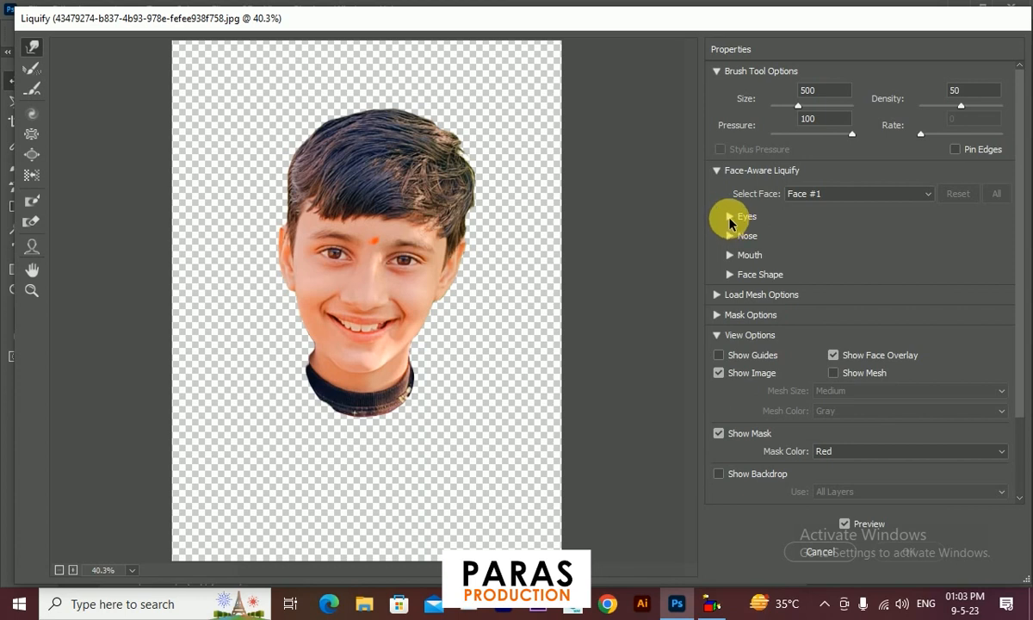
pyautogui.click(729, 219)
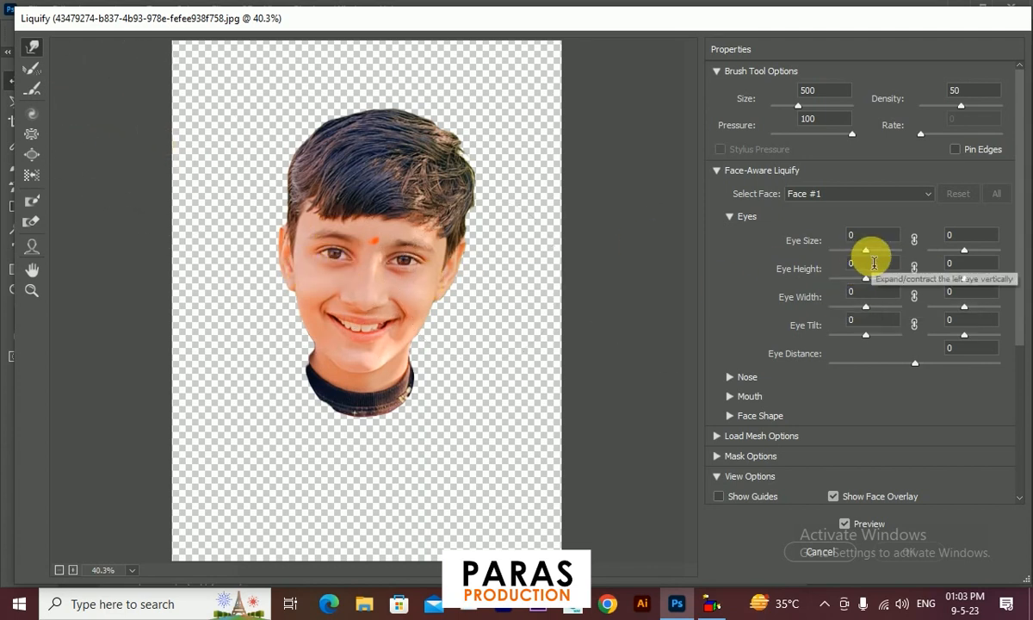
pyautogui.moveTo(868, 254); pyautogui.dragTo(863, 256)
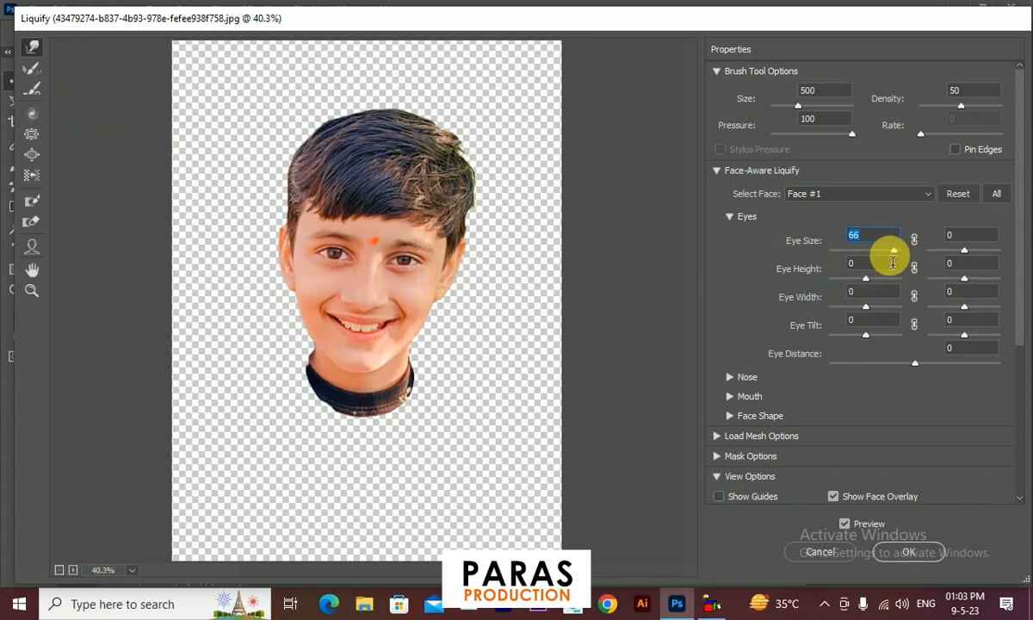
pyautogui.moveTo(867, 263); pyautogui.dragTo(910, 263)
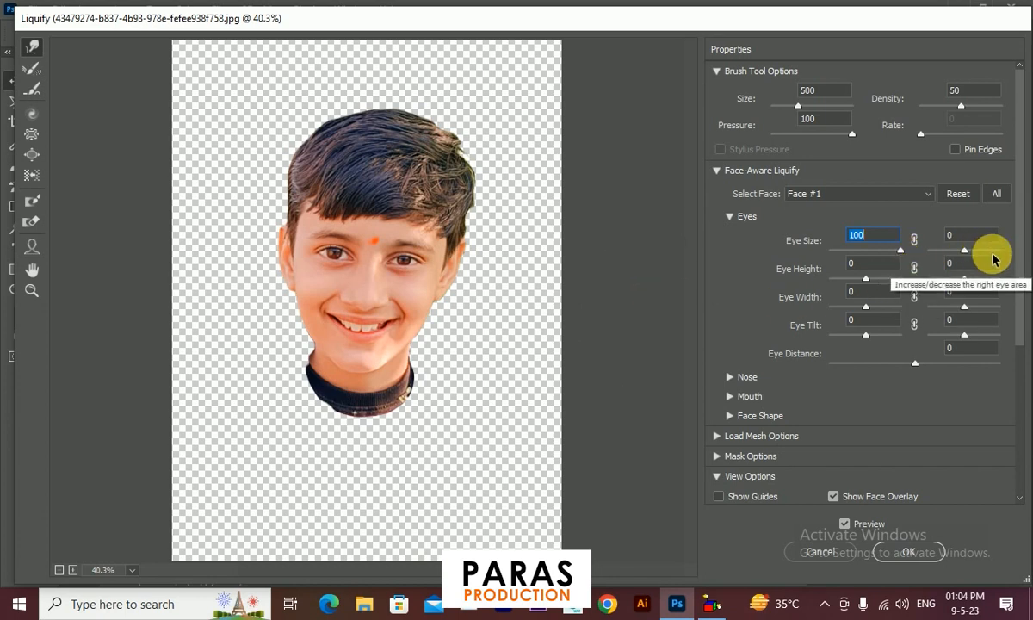
pyautogui.moveTo(966, 256); pyautogui.dragTo(1001, 258)
pyautogui.moveTo(865, 278); pyautogui.dragTo(1001, 284)
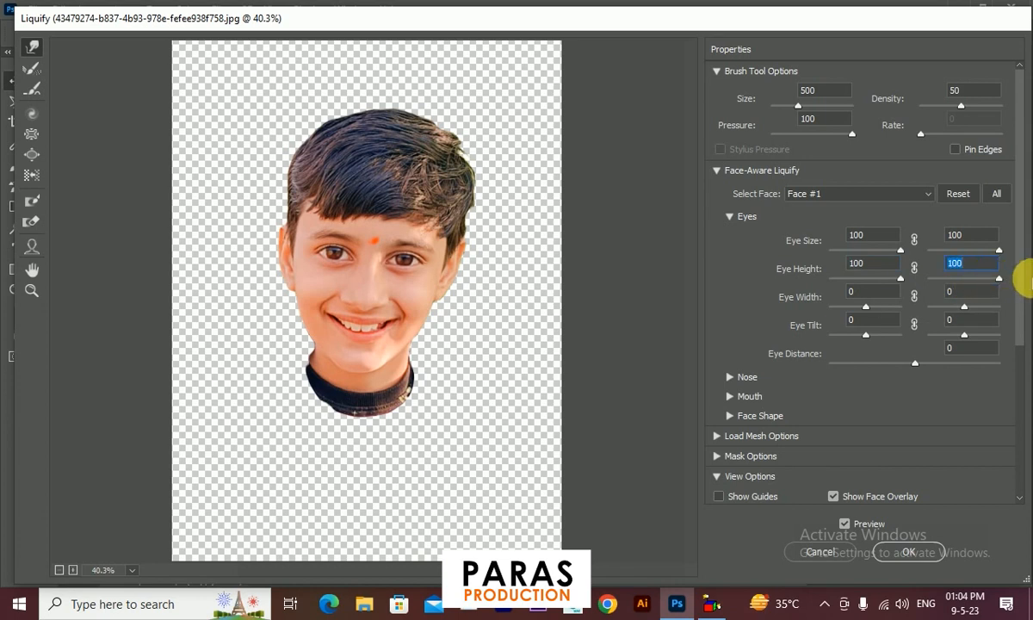
# Set Eye Width to -45 for the left eye and -84 for the right, and Eye Tilt to 93 and 100.
pyautogui.moveTo(865, 308)
pyautogui.mouseDown()
pyautogui.moveTo(902, 306)
pyautogui.moveTo(836, 300)
pyautogui.moveTo(855, 305)
pyautogui.mouseUp()
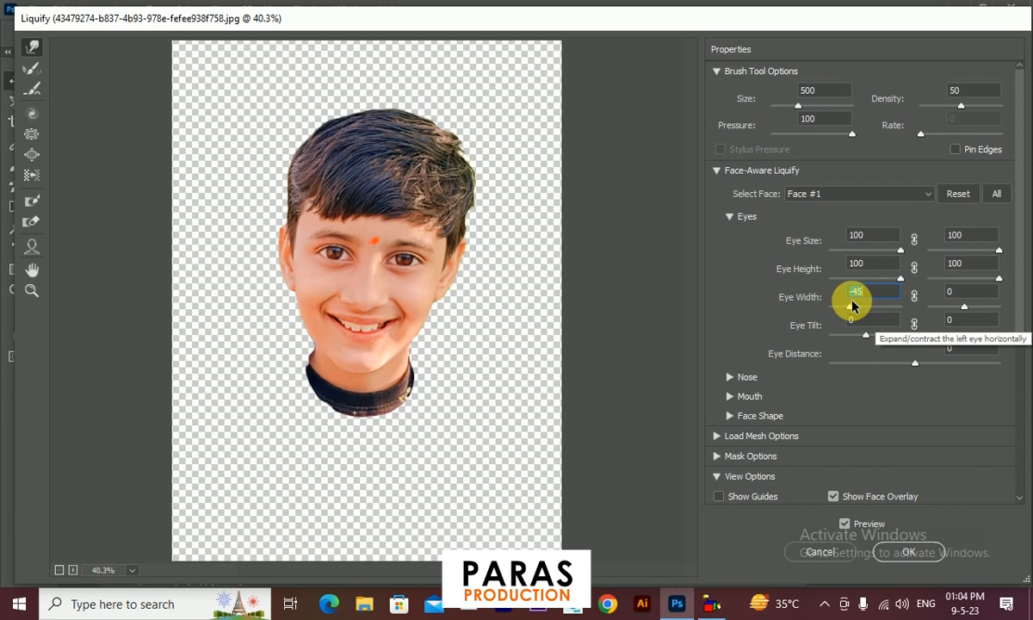
pyautogui.moveTo(964, 306); pyautogui.dragTo(935, 308)
pyautogui.moveTo(866, 336); pyautogui.dragTo(892, 335)
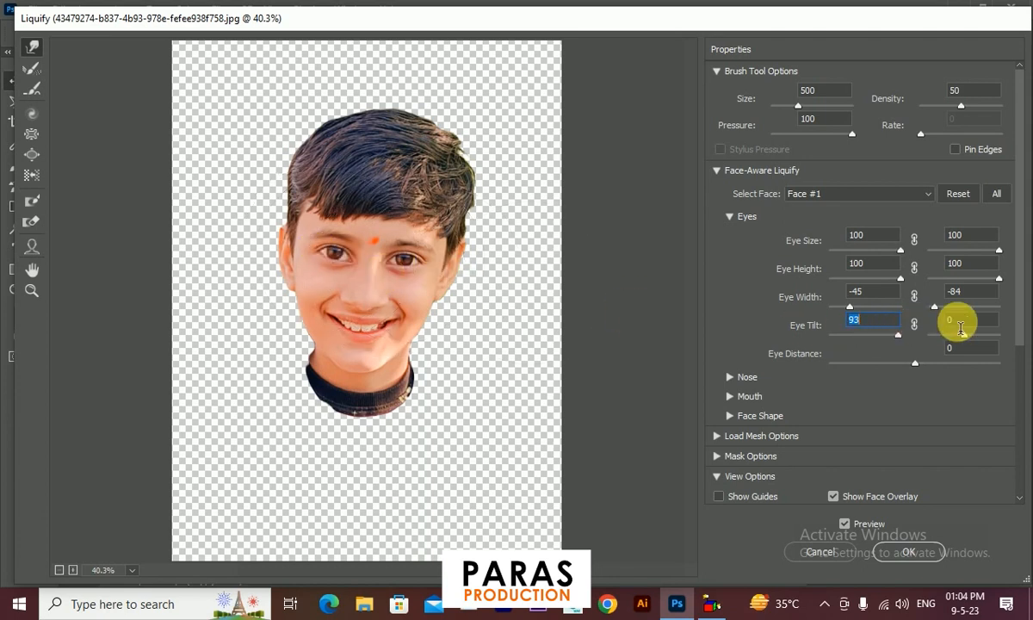
pyautogui.moveTo(961, 339); pyautogui.dragTo(1007, 340)
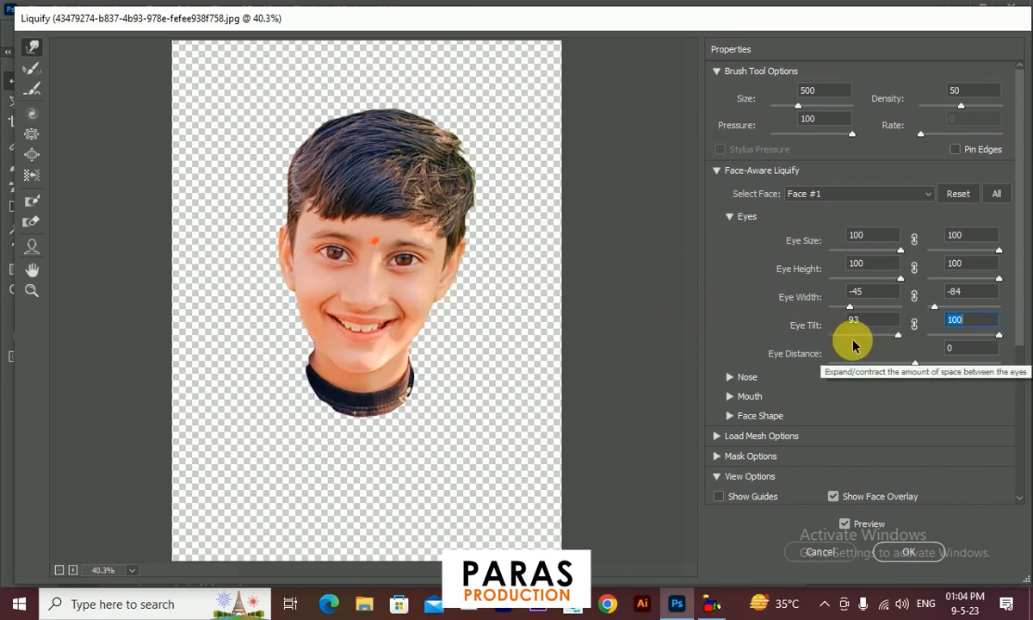
pyautogui.click(730, 217)
# Set Nose Height to 76 and Nose Width to -100.
pyautogui.click(725, 235)
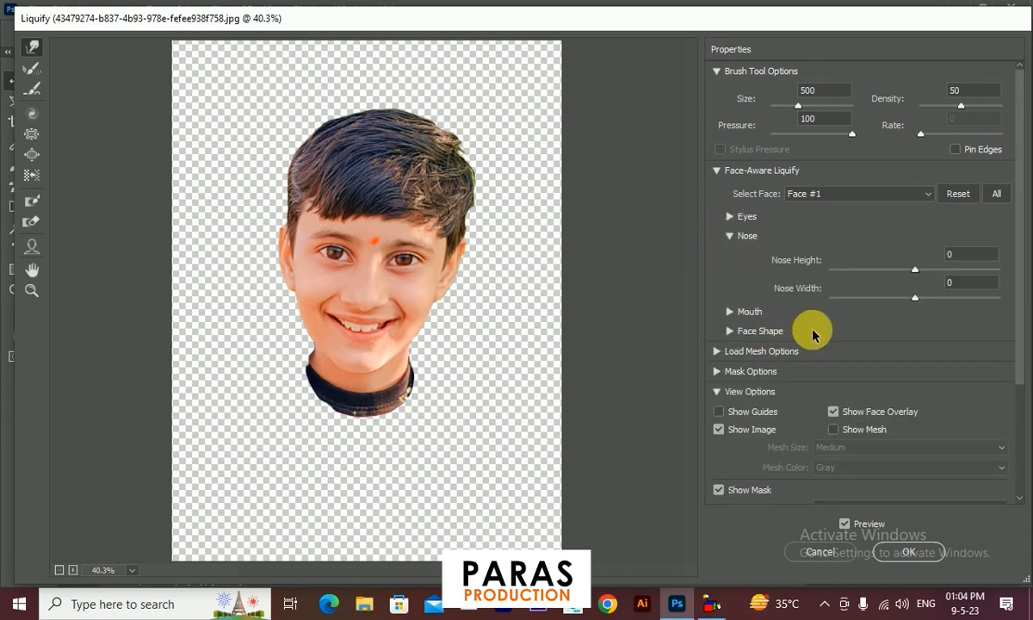
pyautogui.moveTo(914, 273); pyautogui.dragTo(981, 274)
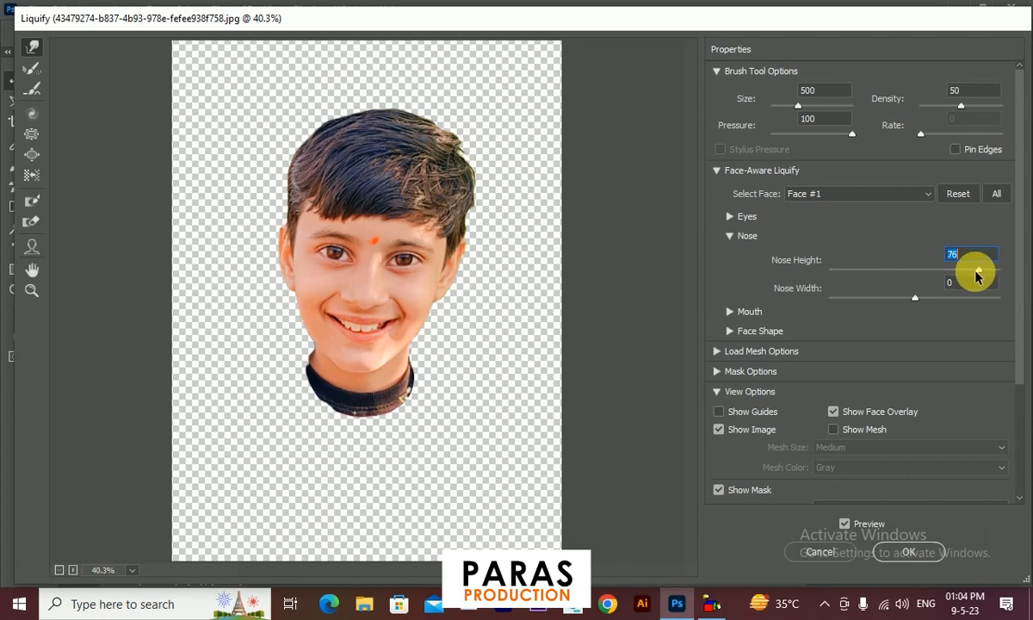
pyautogui.moveTo(916, 298); pyautogui.dragTo(835, 306)
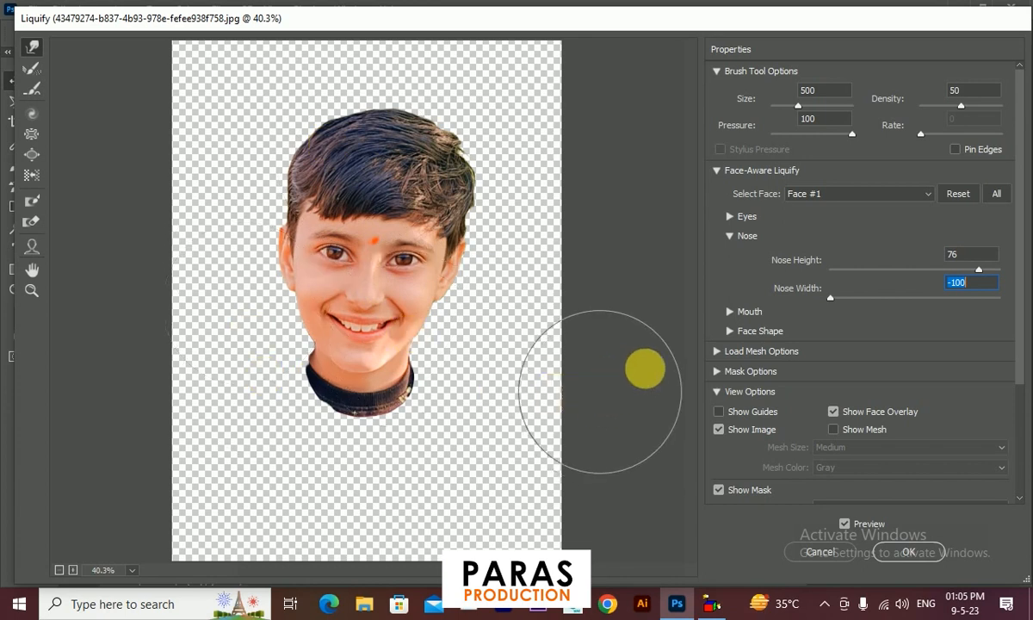
pyautogui.click(727, 236)
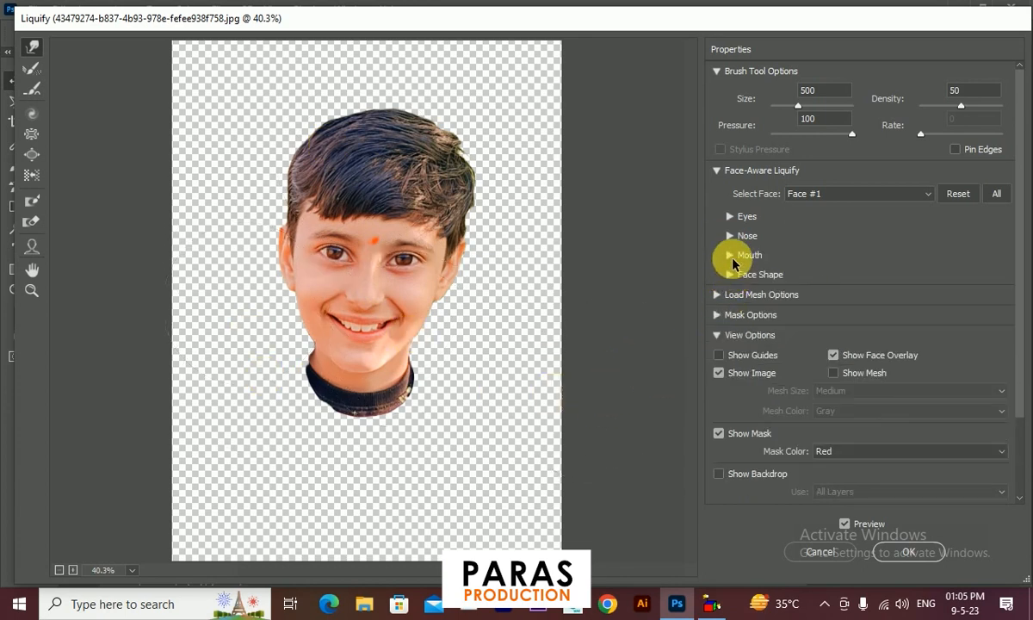
# Set the mouth's Smile, Upper Lip and Mouth Height to 100, Lower Lip to -89 and Mouth Width to 84.
pyautogui.click(728, 255)
pyautogui.moveTo(916, 290); pyautogui.dragTo(1016, 288)
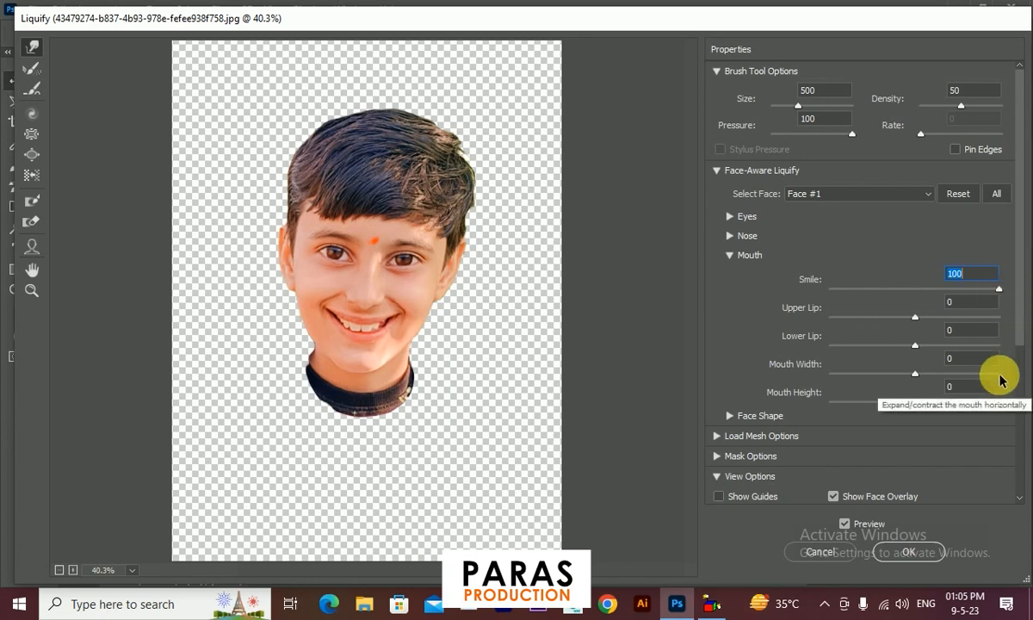
pyautogui.moveTo(915, 316); pyautogui.dragTo(998, 317)
pyautogui.moveTo(916, 345); pyautogui.dragTo(839, 355)
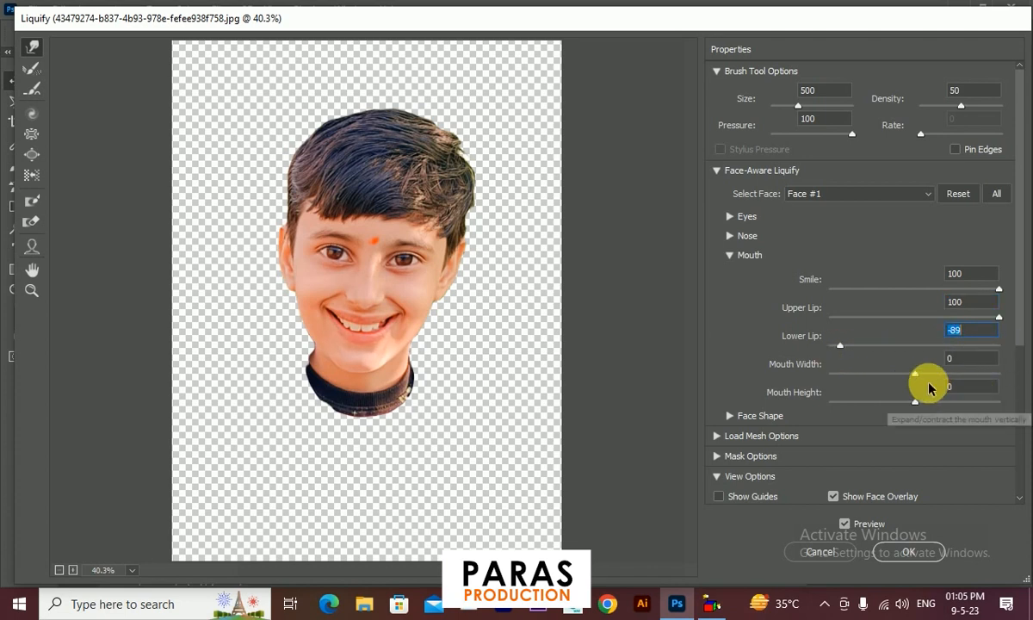
pyautogui.moveTo(916, 374); pyautogui.dragTo(972, 376)
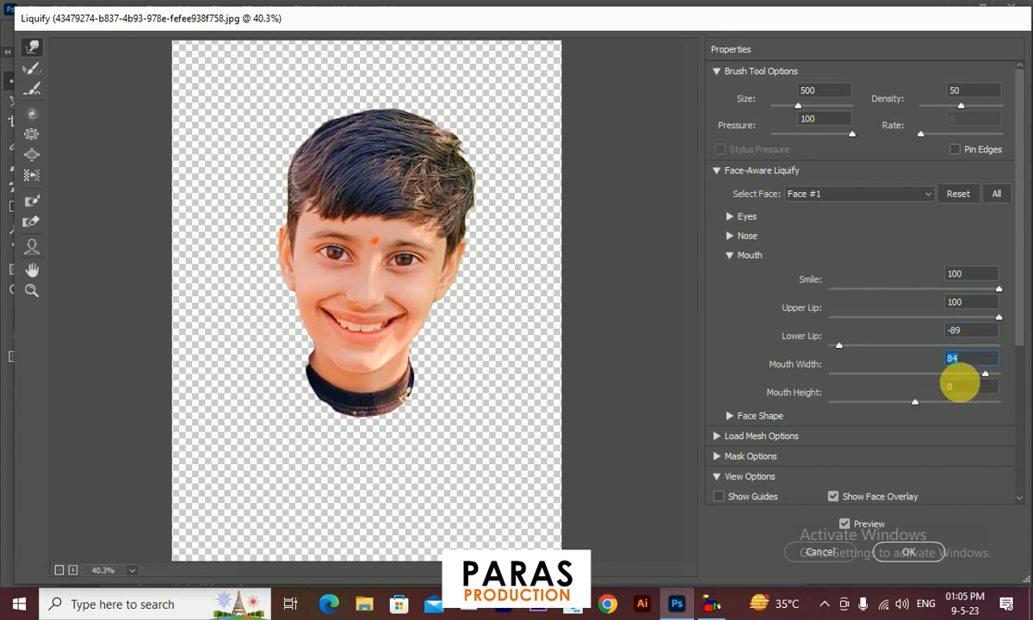
pyautogui.moveTo(917, 400); pyautogui.dragTo(1024, 402)
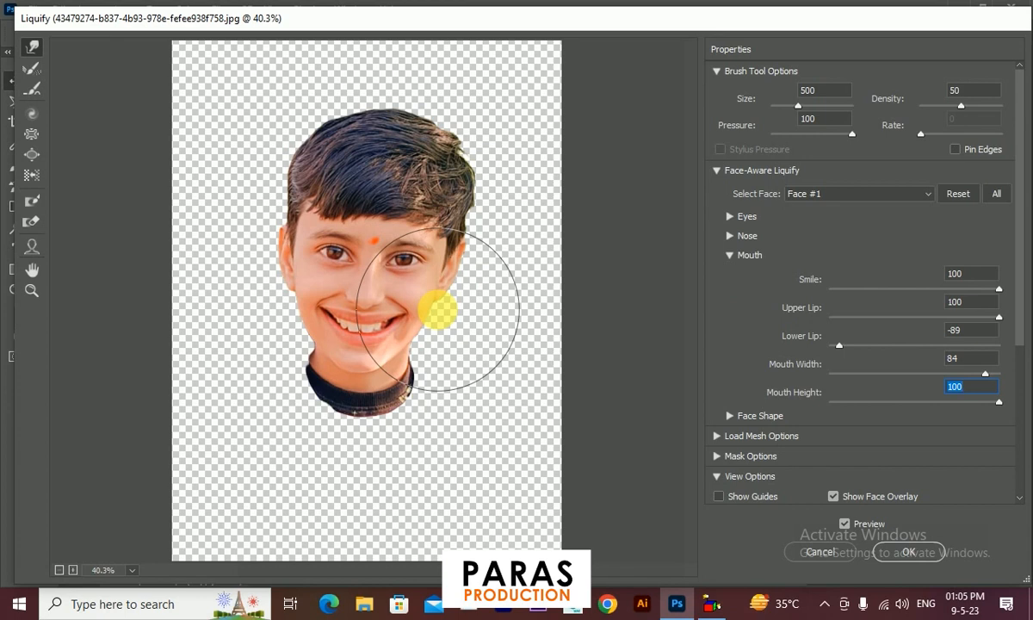
pyautogui.click(730, 255)
# Set Face Shape to Forehead 100, Chin Height -100, Jawline -100 and Face Width -27, and apply the Liquify changes.
pyautogui.click(732, 277)
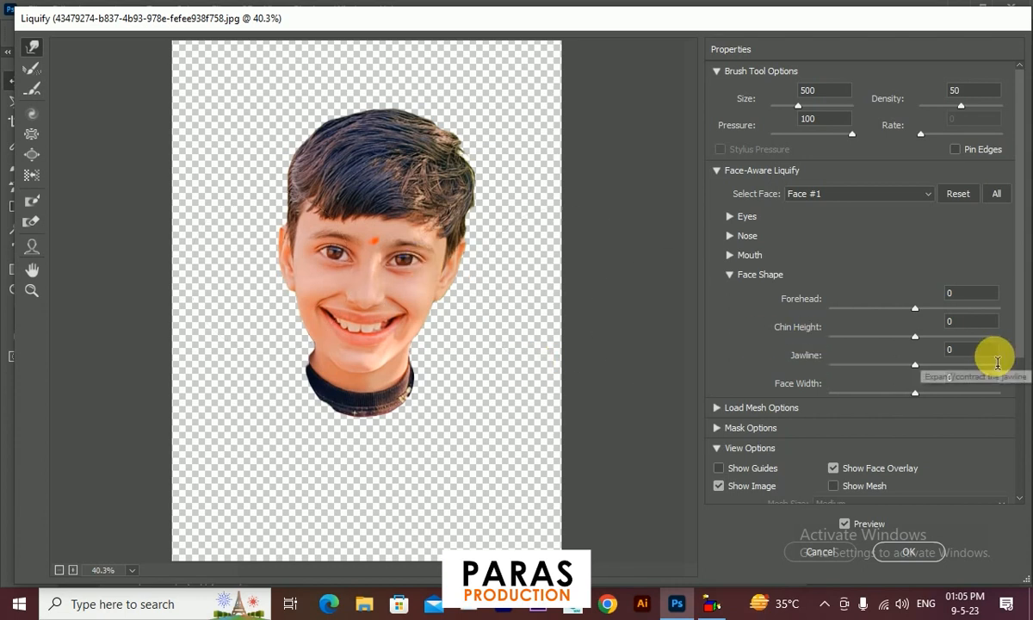
pyautogui.moveTo(914, 339); pyautogui.dragTo(829, 360)
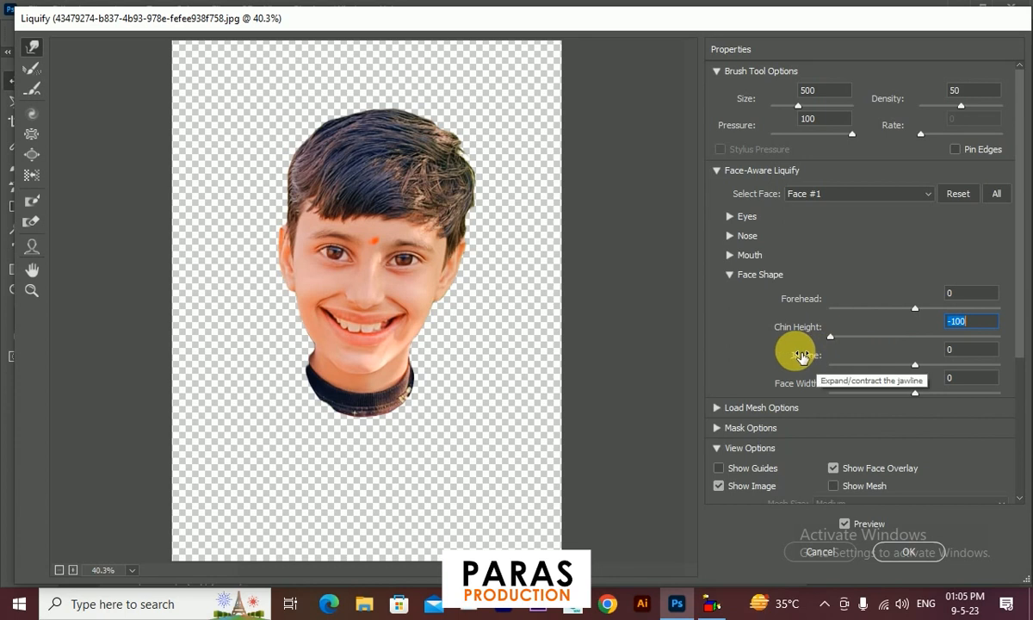
pyautogui.moveTo(916, 366); pyautogui.dragTo(775, 342)
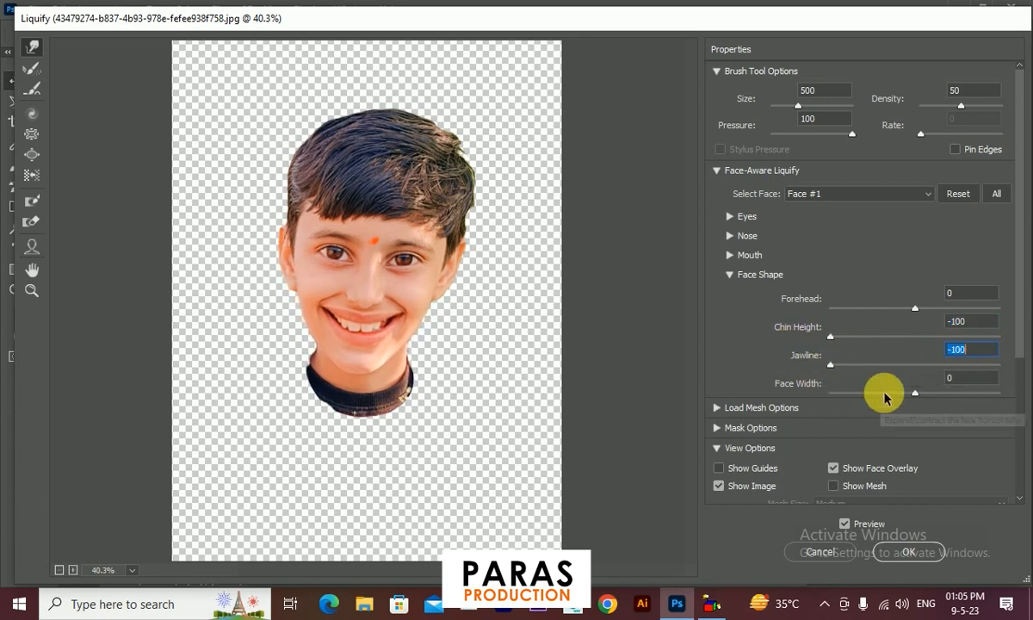
pyautogui.click(916, 395)
pyautogui.moveTo(915, 395); pyautogui.dragTo(892, 393)
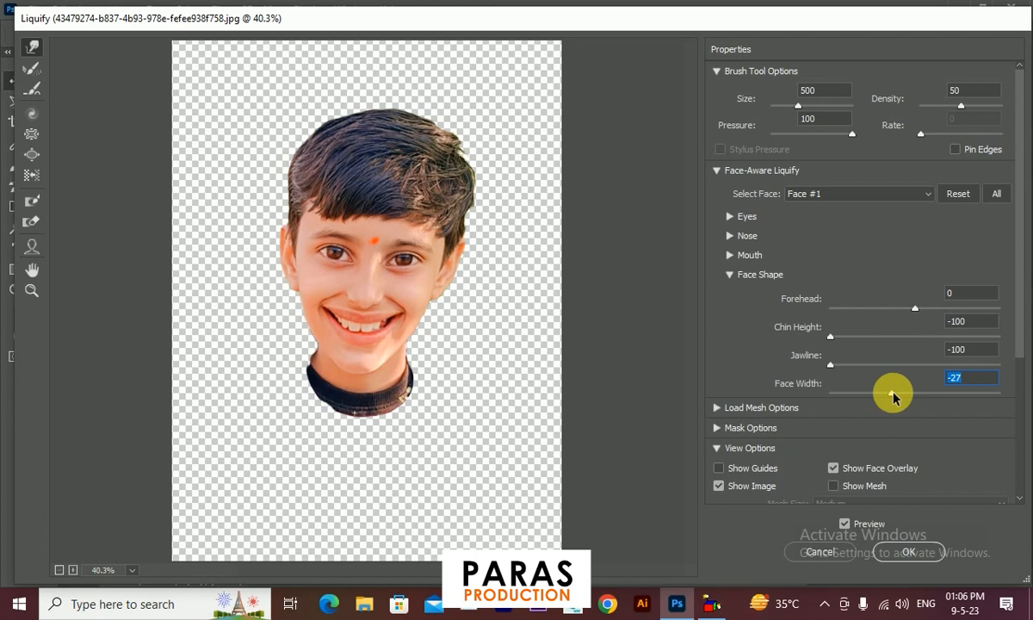
pyautogui.moveTo(915, 307); pyautogui.dragTo(837, 308)
pyautogui.moveTo(949, 320); pyautogui.dragTo(1008, 323)
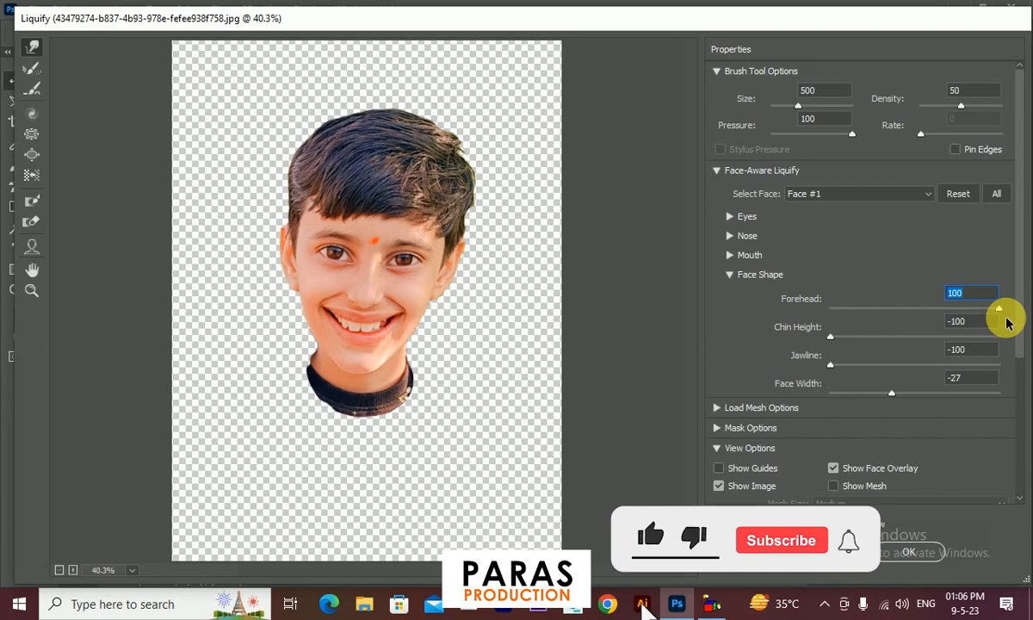
pyautogui.click(899, 550)
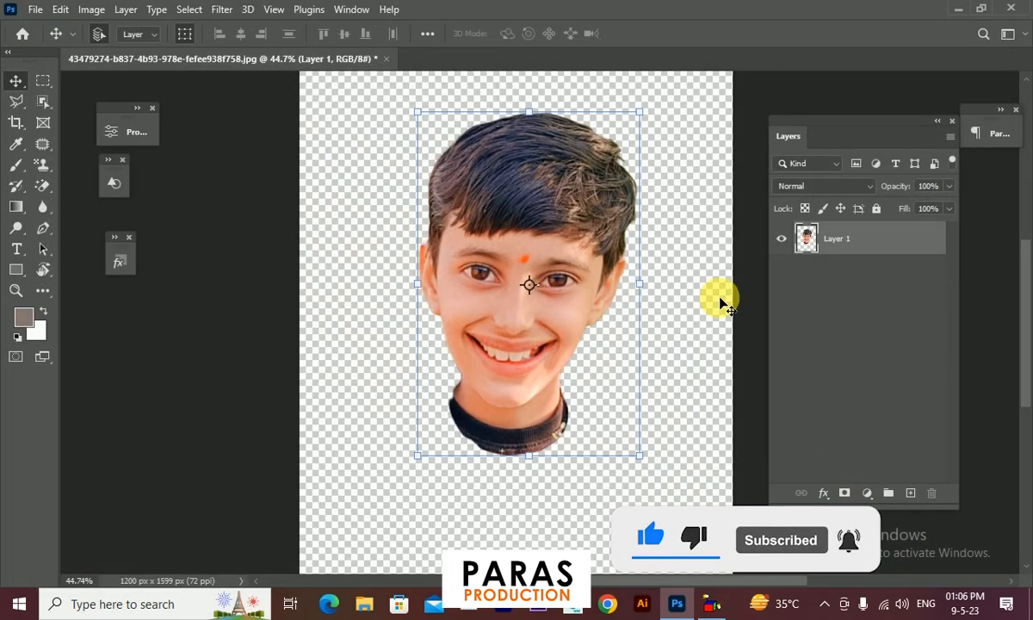
# Deselect the layer and examine the reshaped eyes, nose, mouth and jaw up close and as a whole.
pyautogui.click(721, 301)
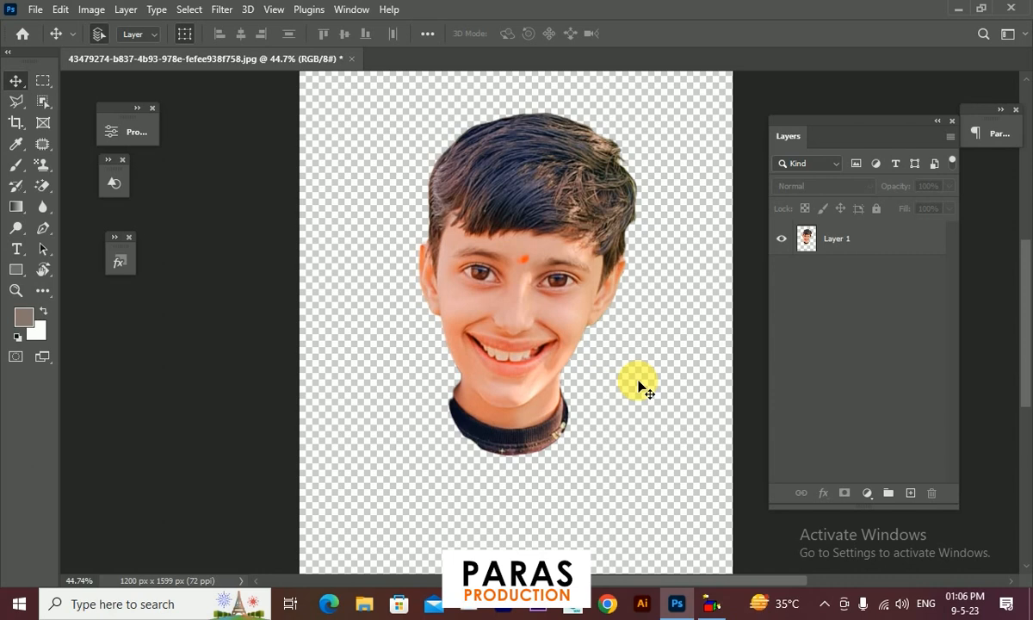
pyautogui.scroll(-3, 635, 269)
pyautogui.scroll(5, 625, 336)
pyautogui.scroll(-1, 588, 224)
pyautogui.scroll(5, 586, 223)
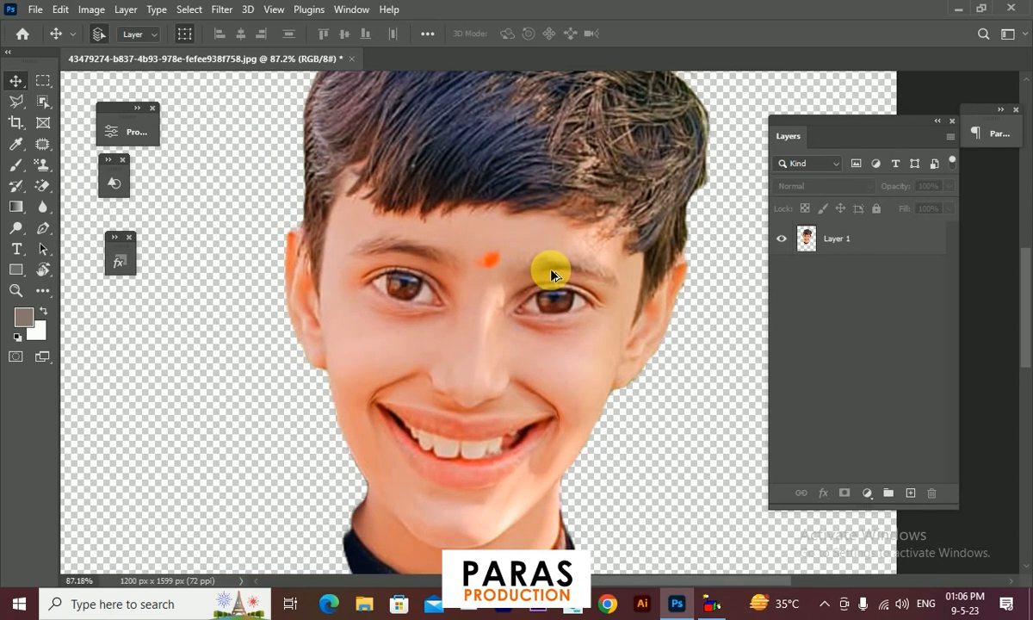
pyautogui.scroll(-3, 551, 388)
pyautogui.scroll(3, 511, 356)
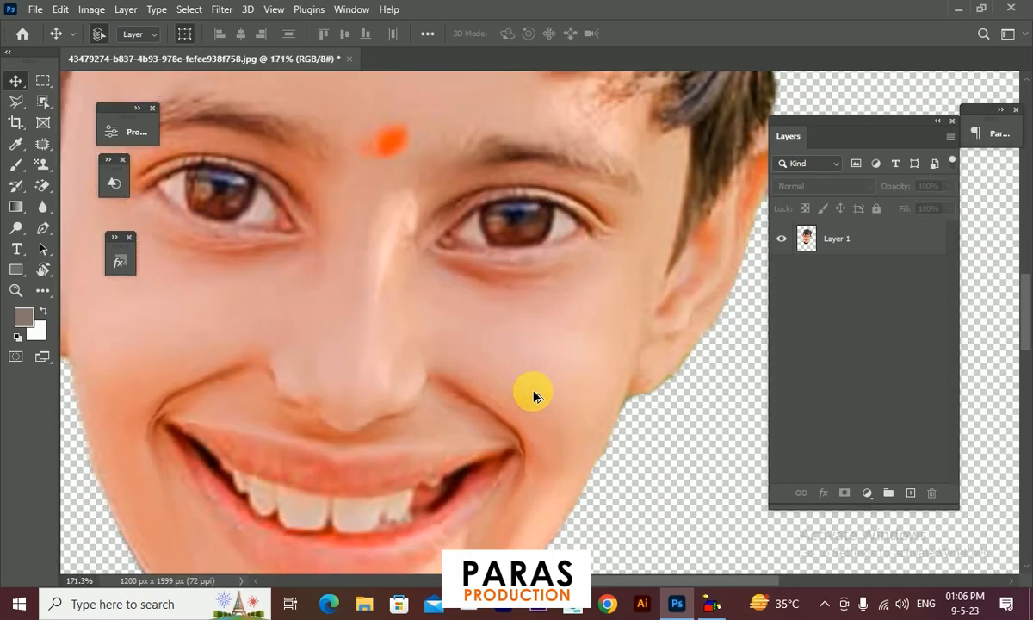
pyautogui.scroll(-4, 542, 353)
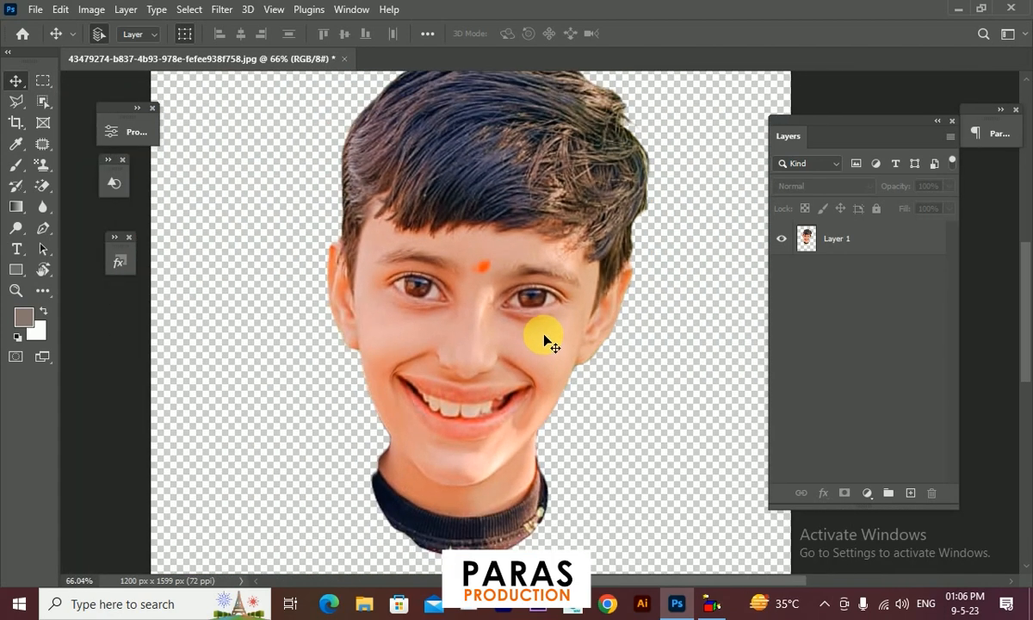
# Duplicate the head layer and desaturate the copy.
pyautogui.click(897, 246)
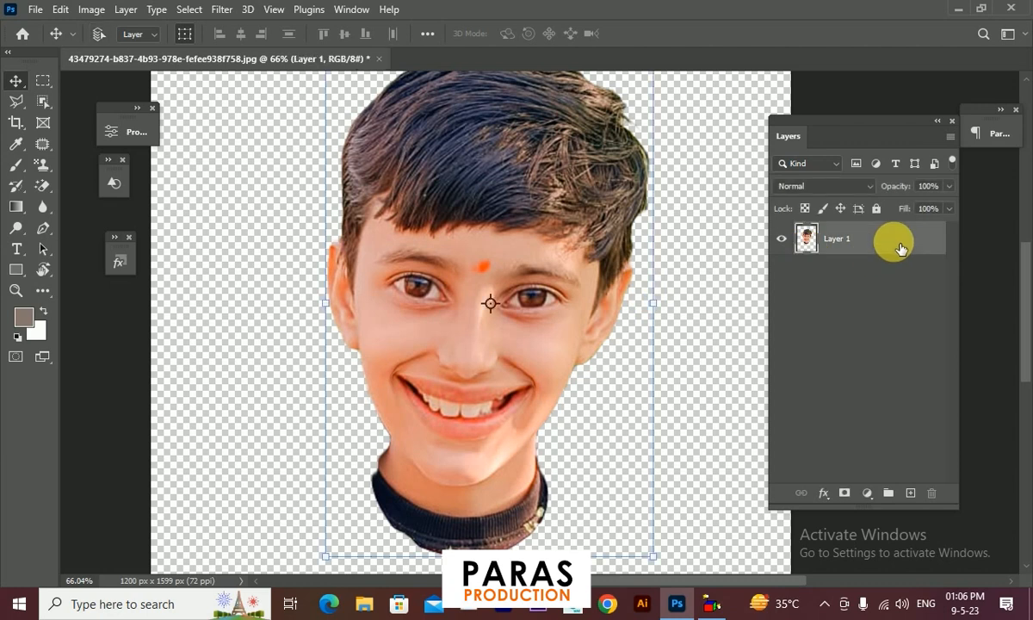
pyautogui.hotkey('ctrl', 'j')
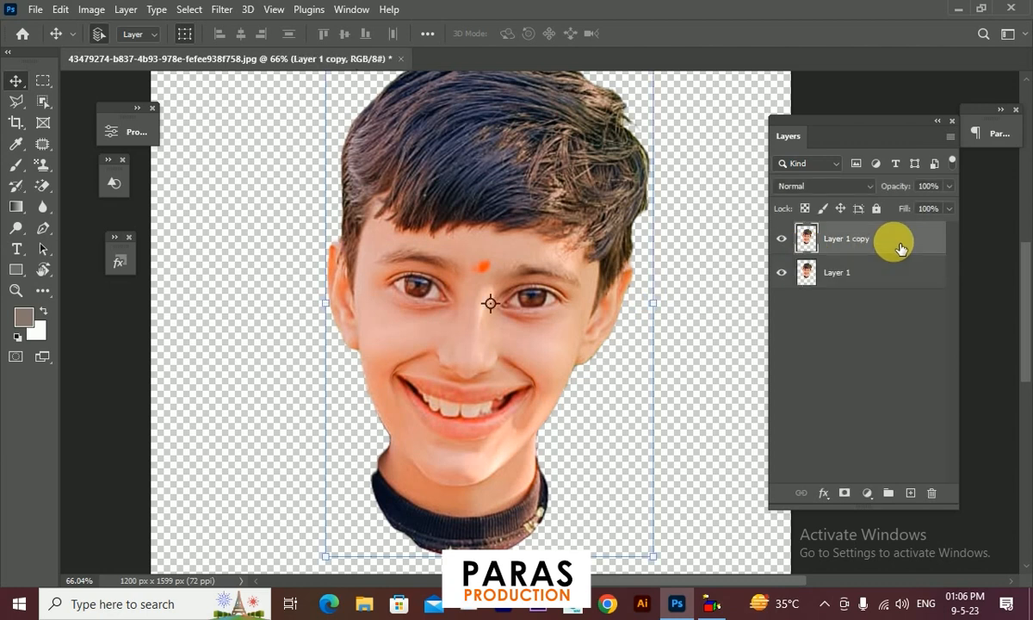
pyautogui.click(83, 10)
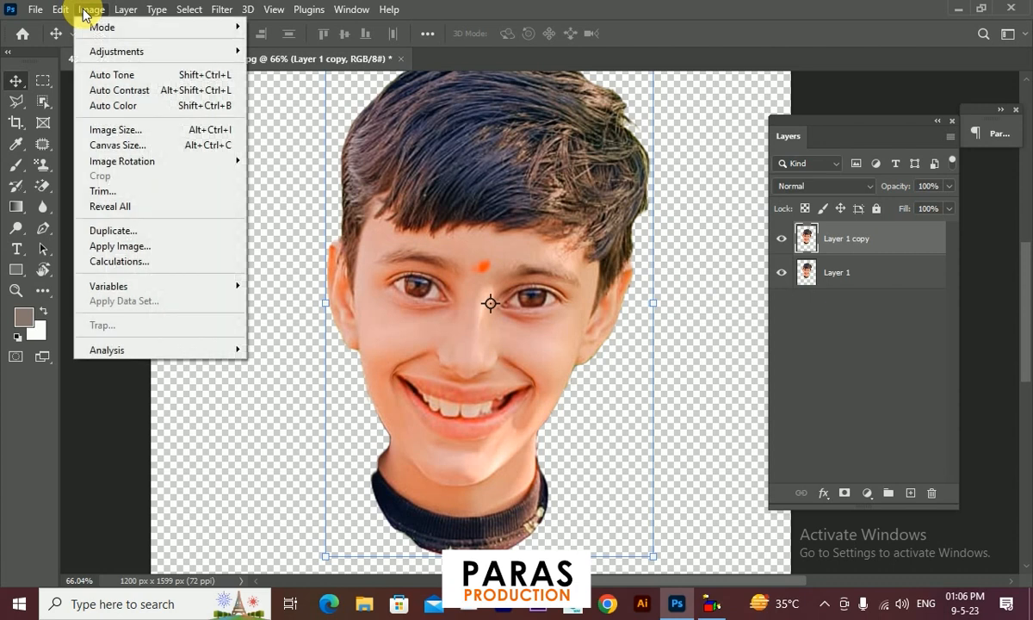
pyautogui.moveTo(127, 51)
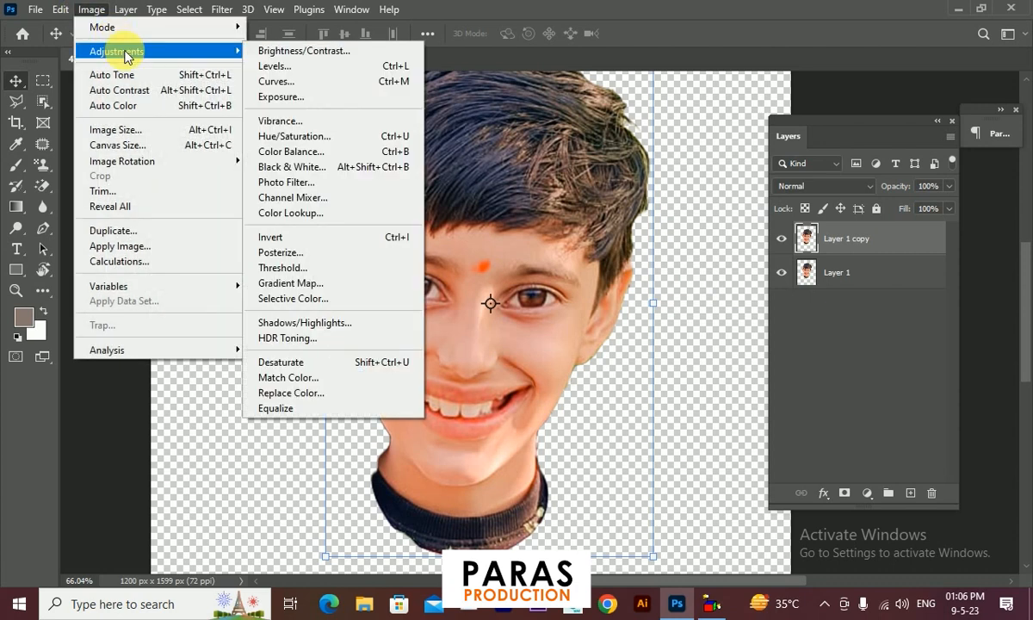
pyautogui.click(298, 363)
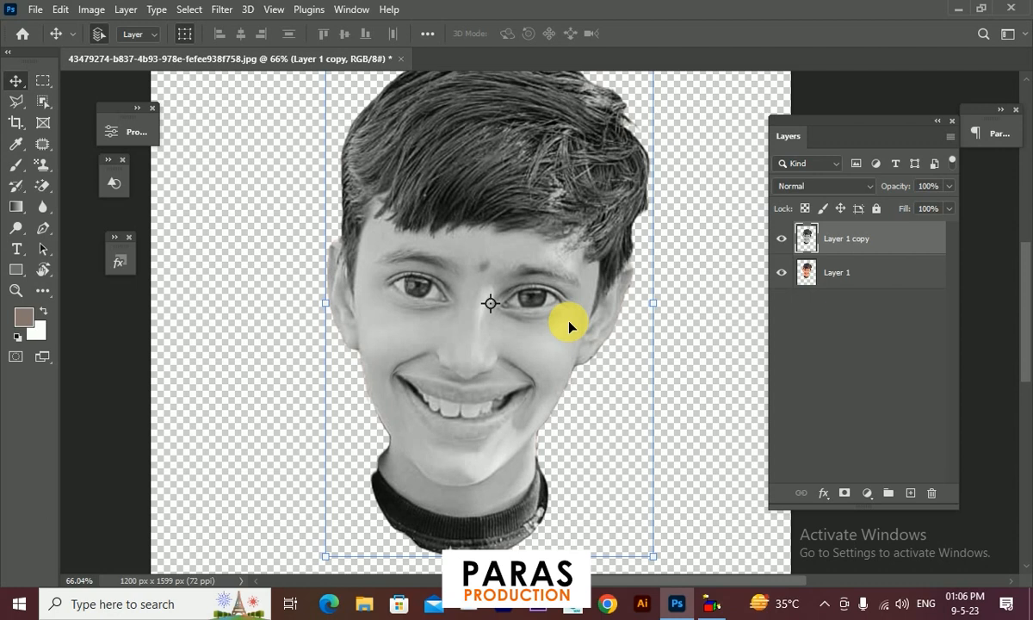
# Apply a High Pass filter with a 5.6-pixel radius to the desaturated copy.
pyautogui.click(221, 9)
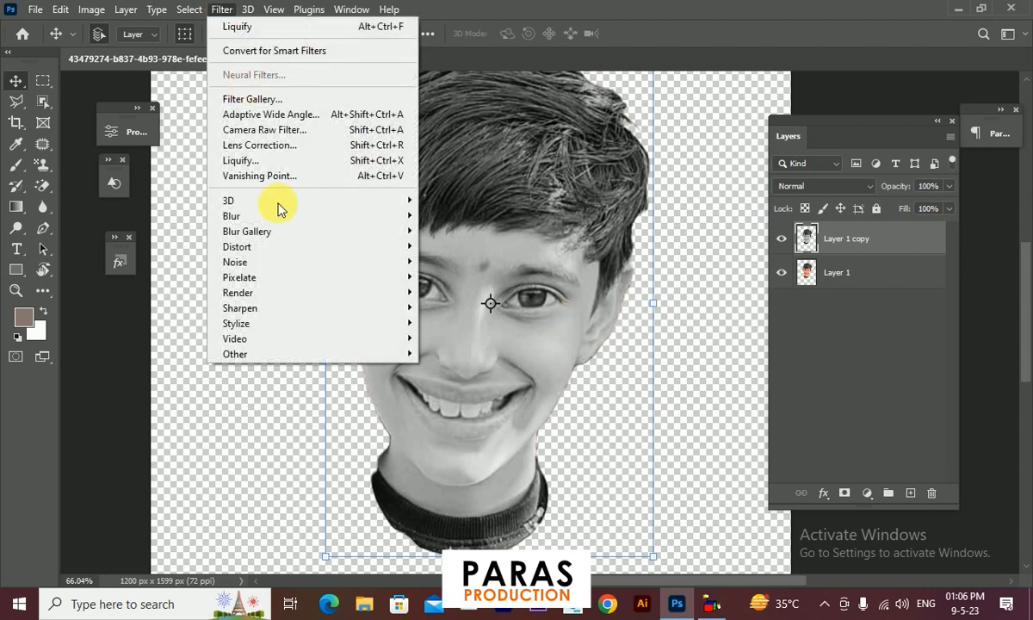
pyautogui.moveTo(394, 354)
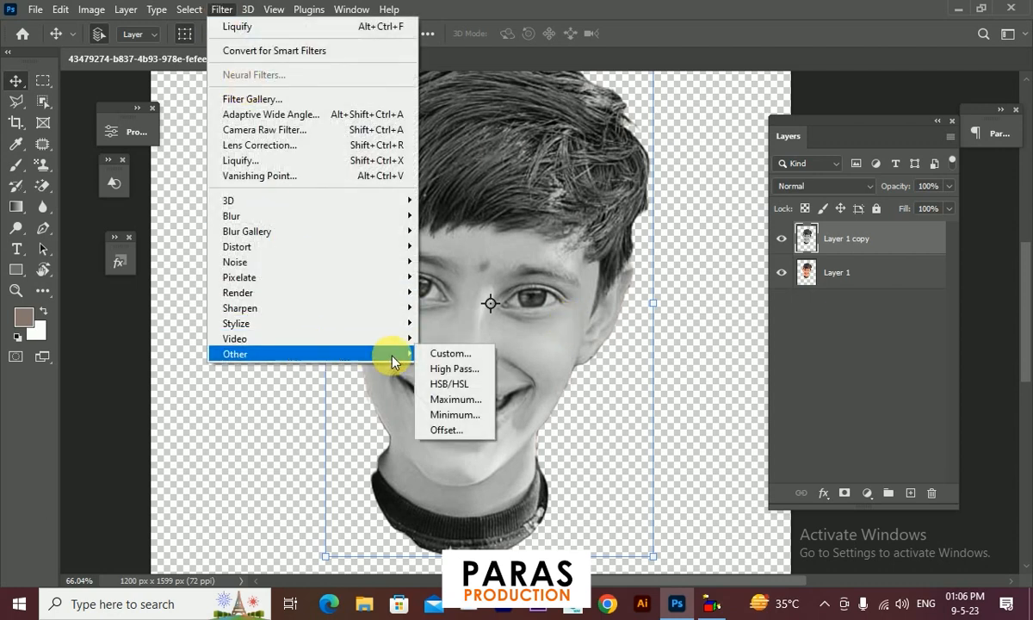
pyautogui.click(473, 372)
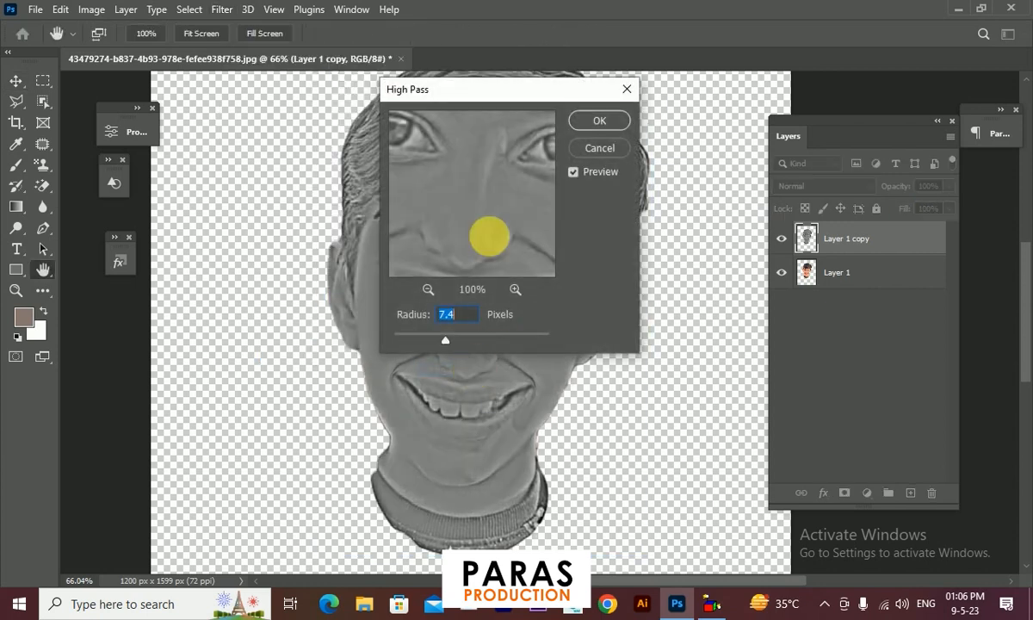
pyautogui.moveTo(780, 89); pyautogui.dragTo(775, 88)
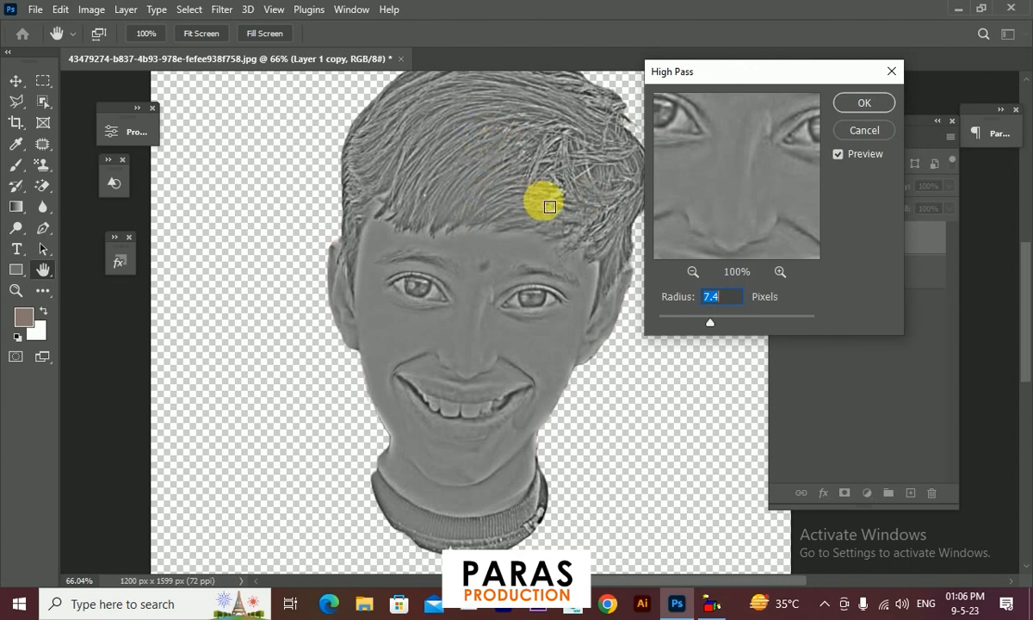
pyautogui.moveTo(701, 72); pyautogui.dragTo(701, 61)
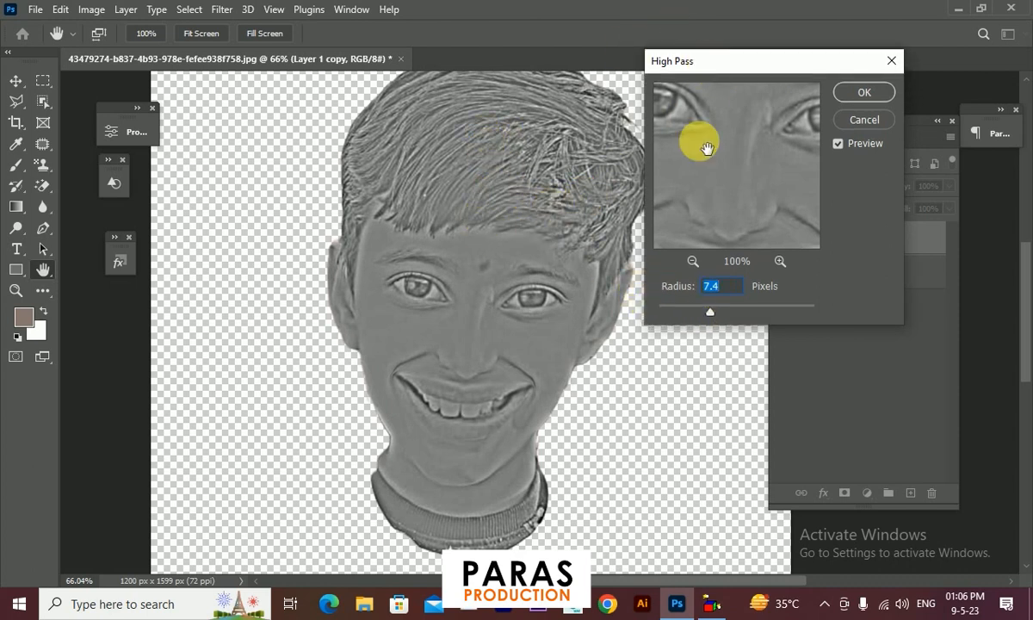
pyautogui.moveTo(717, 315)
pyautogui.mouseDown()
pyautogui.moveTo(745, 318)
pyautogui.moveTo(691, 312)
pyautogui.moveTo(703, 310)
pyautogui.mouseUp()
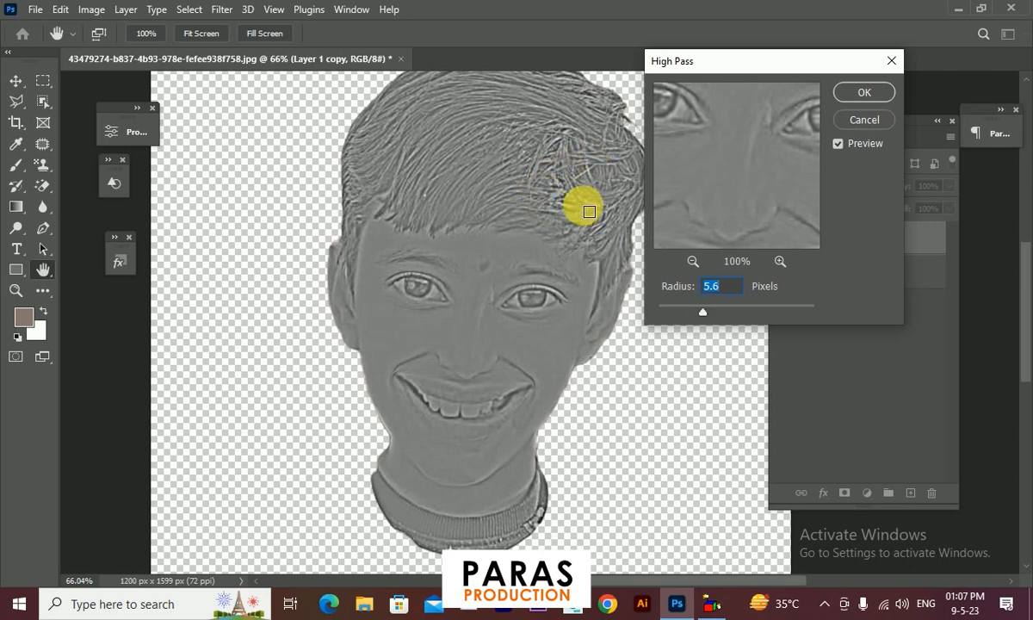
pyautogui.click(852, 93)
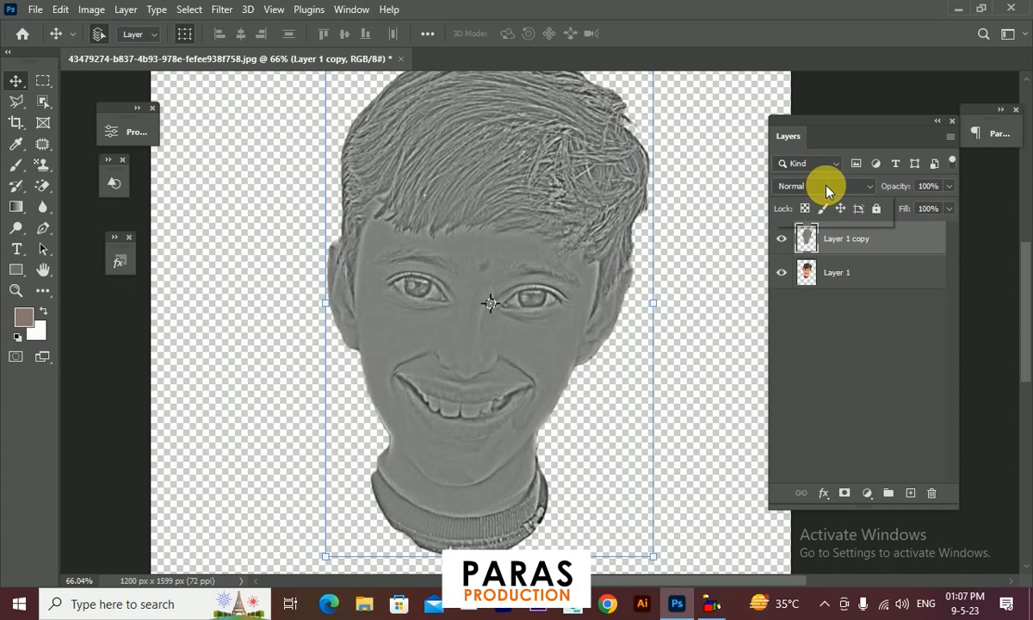
# Set the High Pass layer's blend mode to Hard Light and compare the head with that layer hidden and shown.
pyautogui.click(826, 186)
pyautogui.click(813, 403)
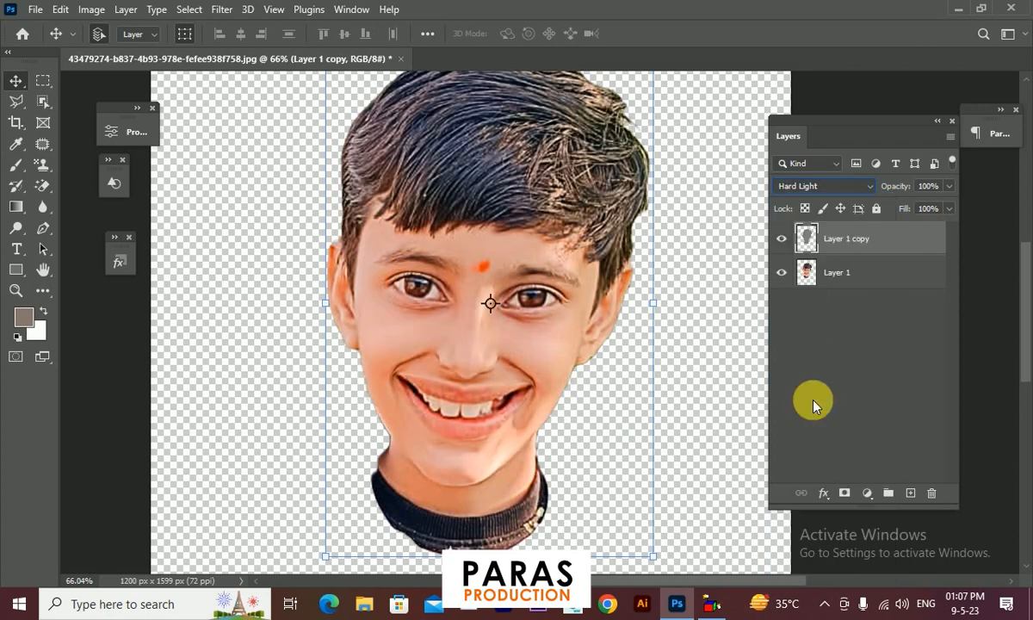
pyautogui.click(876, 396)
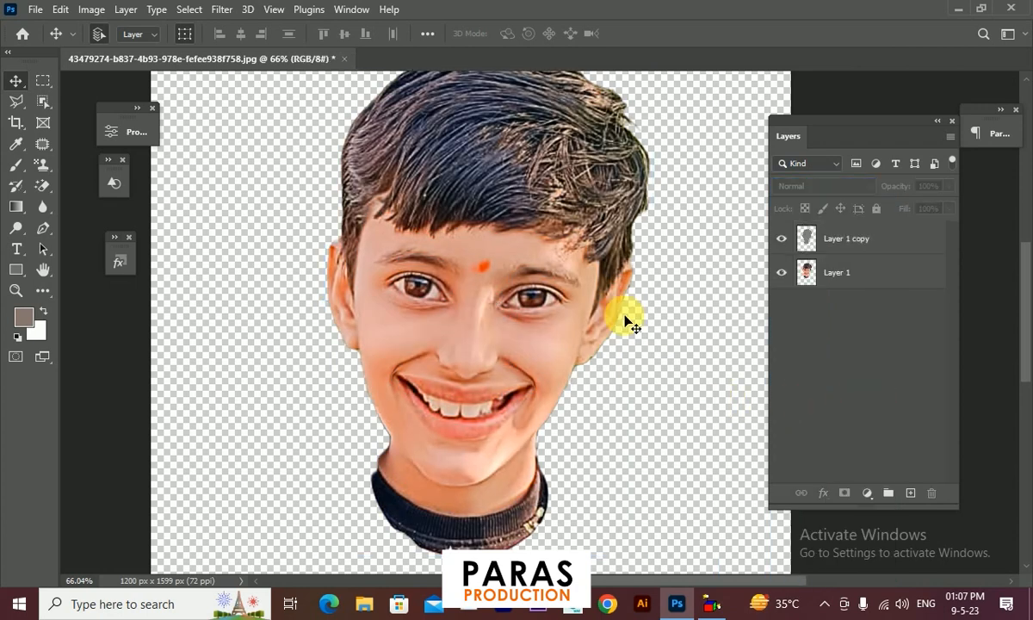
pyautogui.click(781, 239)
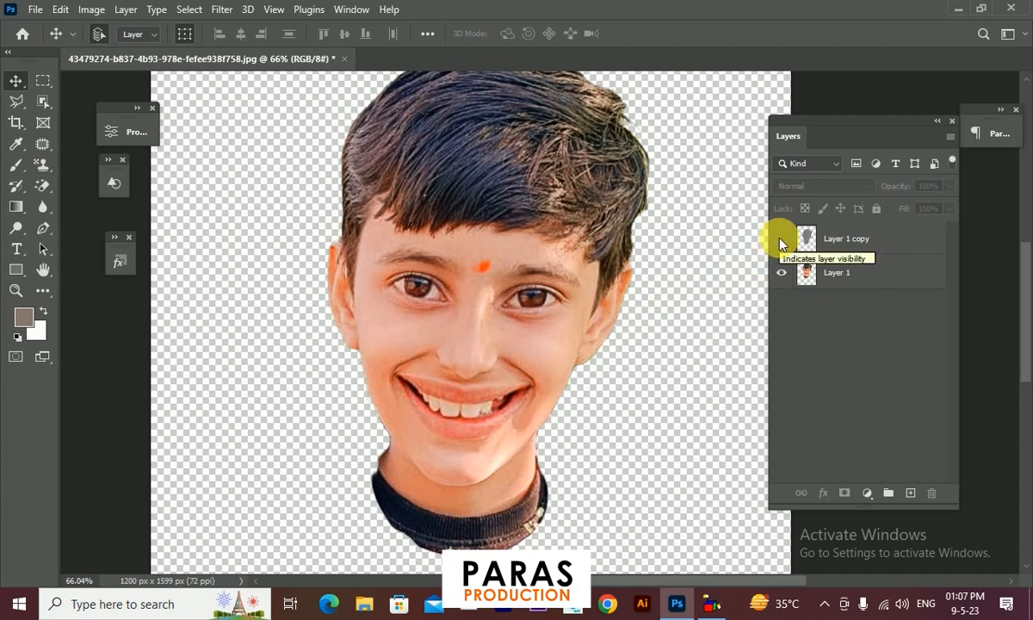
pyautogui.click(782, 241)
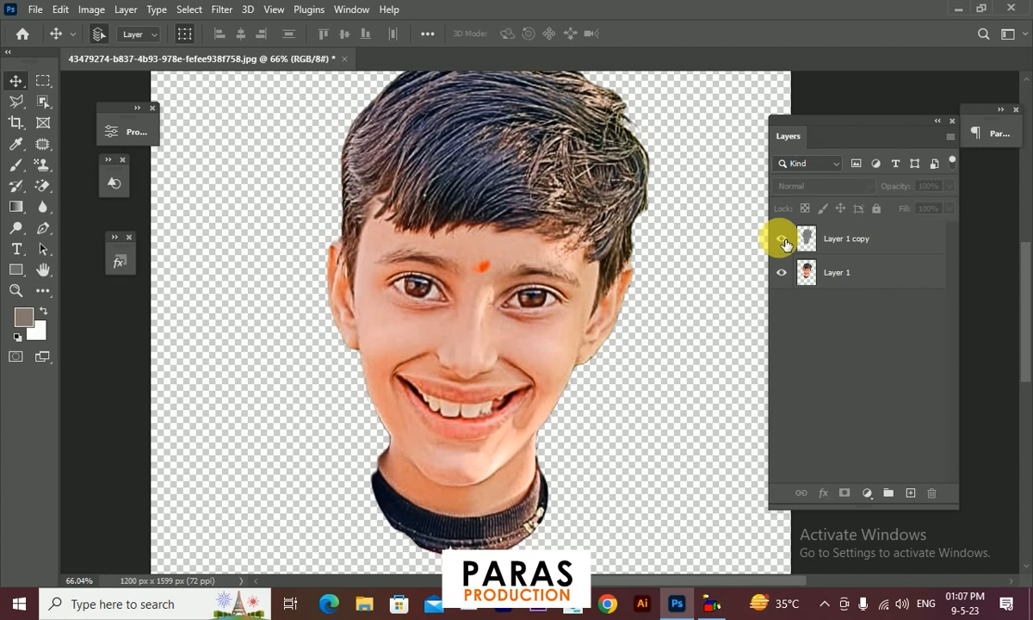
# Merge the High Pass layer and the original head layer into one layer.
pyautogui.click(927, 272)
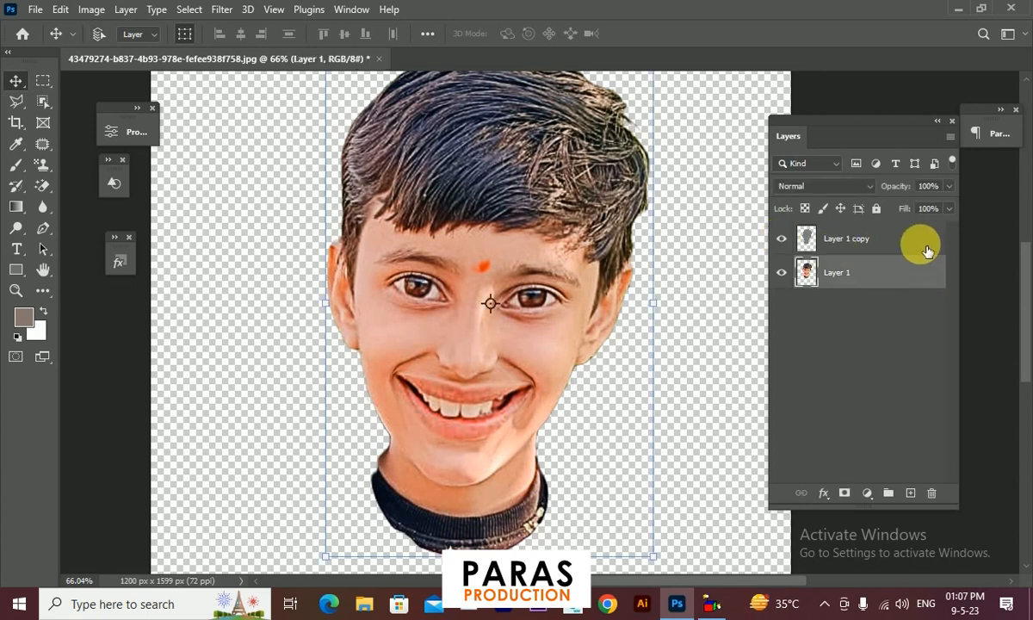
pyautogui.keyDown('shift'); pyautogui.click(925, 248); pyautogui.keyUp('shift')
pyautogui.hotkey('ctrl', 'e')
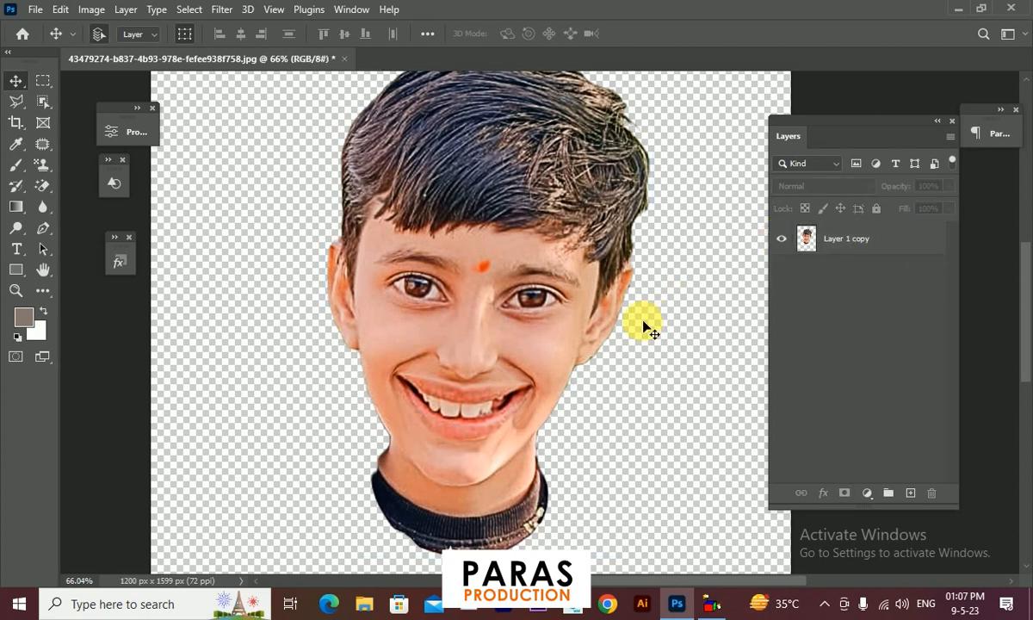
# Open Smart Sharpen for the merged head layer and reduce its preview to 50% to show the hair and eyes.
pyautogui.scroll(-5, 454, 318)
pyautogui.scroll(3, 434, 381)
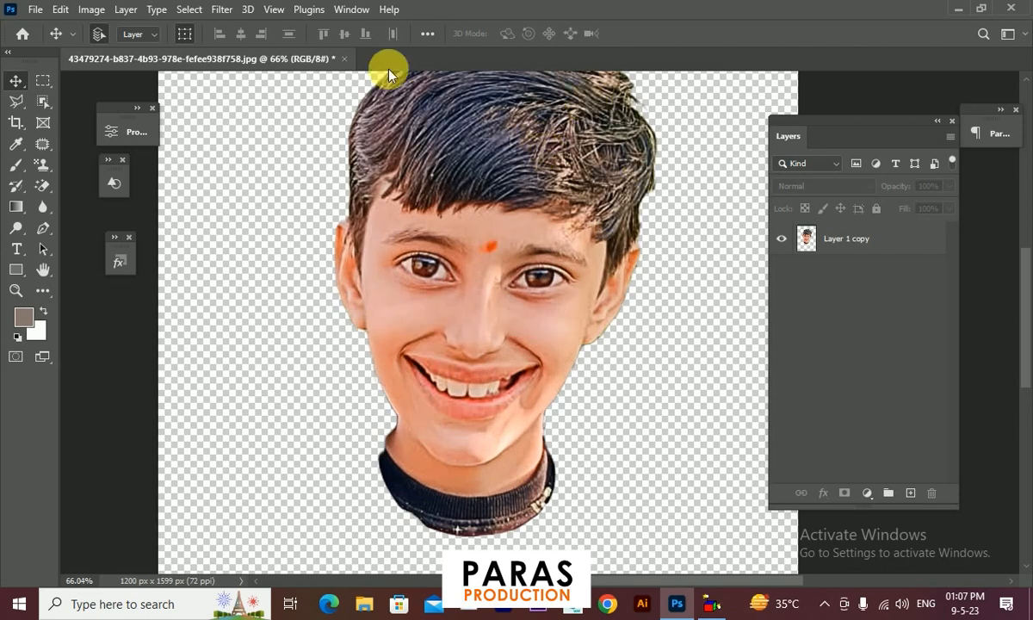
pyautogui.click(221, 10)
pyautogui.click(224, 10)
pyautogui.moveTo(286, 307)
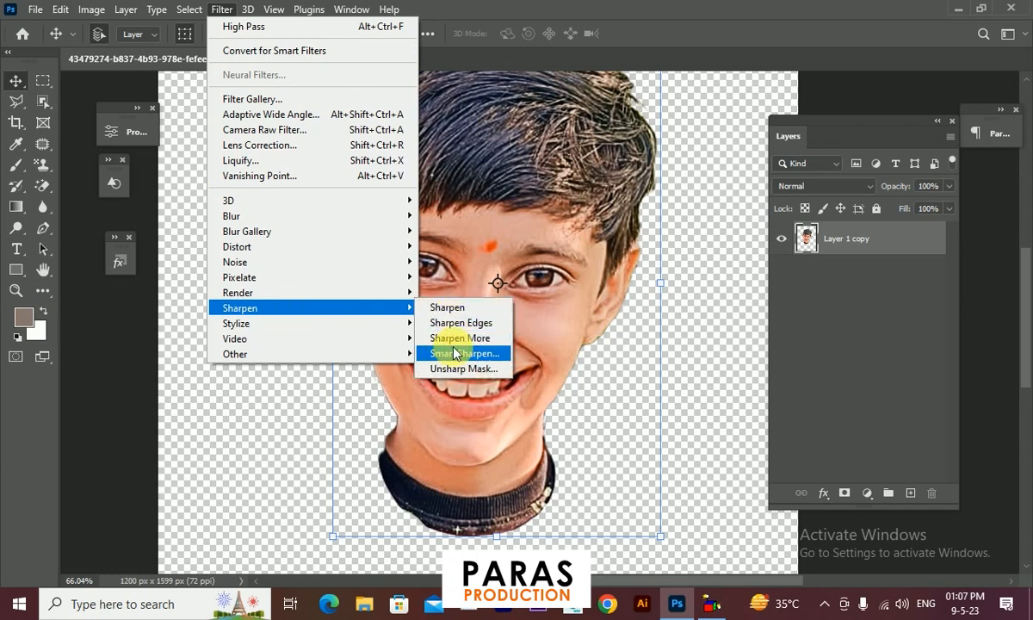
pyautogui.click(453, 353)
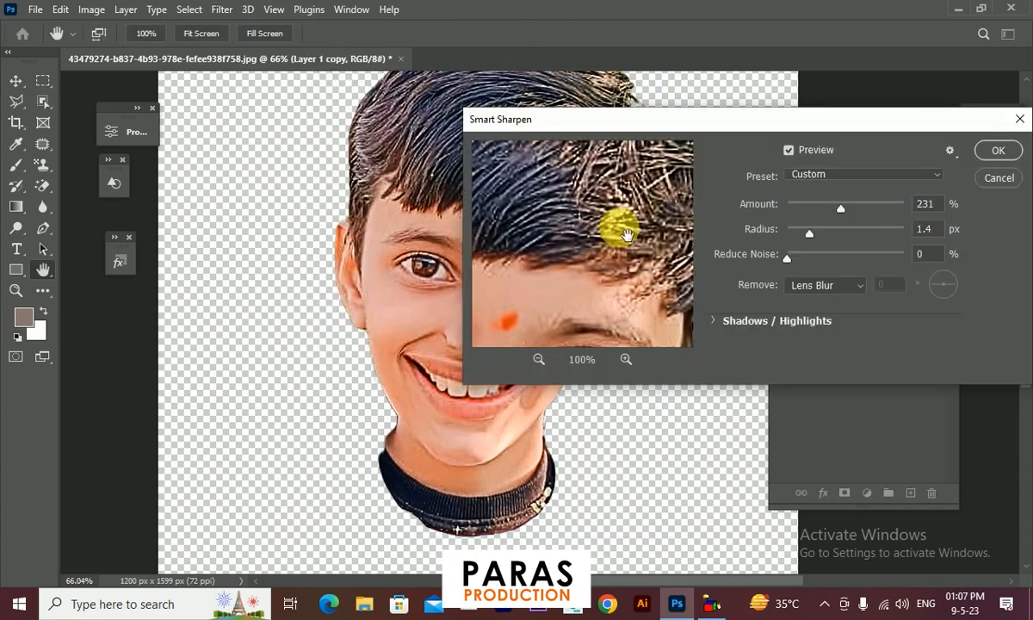
pyautogui.click(538, 359)
pyautogui.click(539, 358)
pyautogui.moveTo(605, 288); pyautogui.dragTo(639, 282)
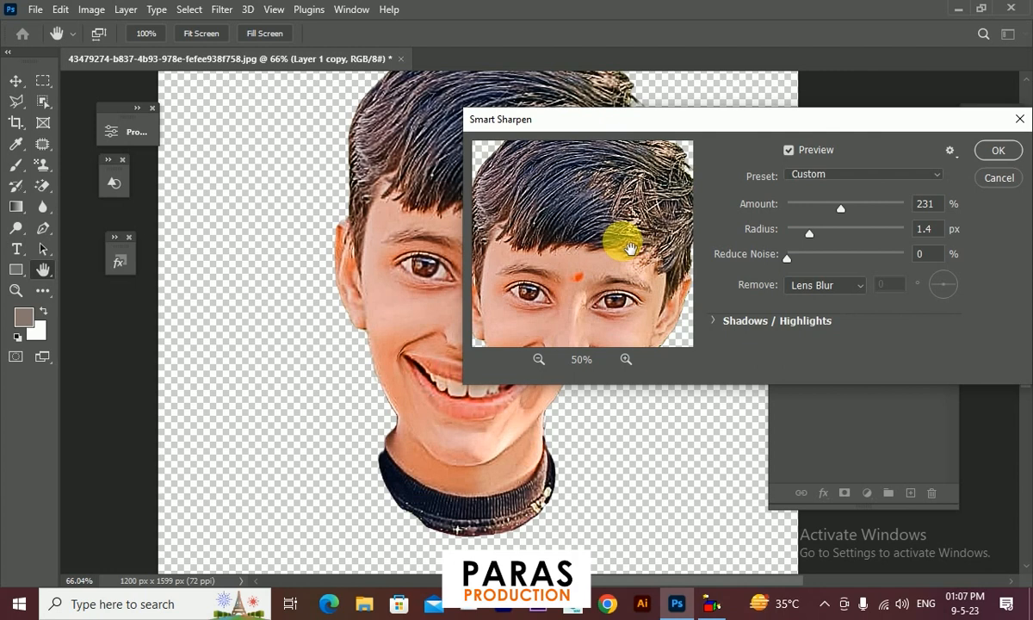
# Try Smart Sharpen with Amount 400% and Radius 13.7 px, and settle on Amount 290% and Radius 1.5 px.
pyautogui.moveTo(839, 210); pyautogui.dragTo(878, 212)
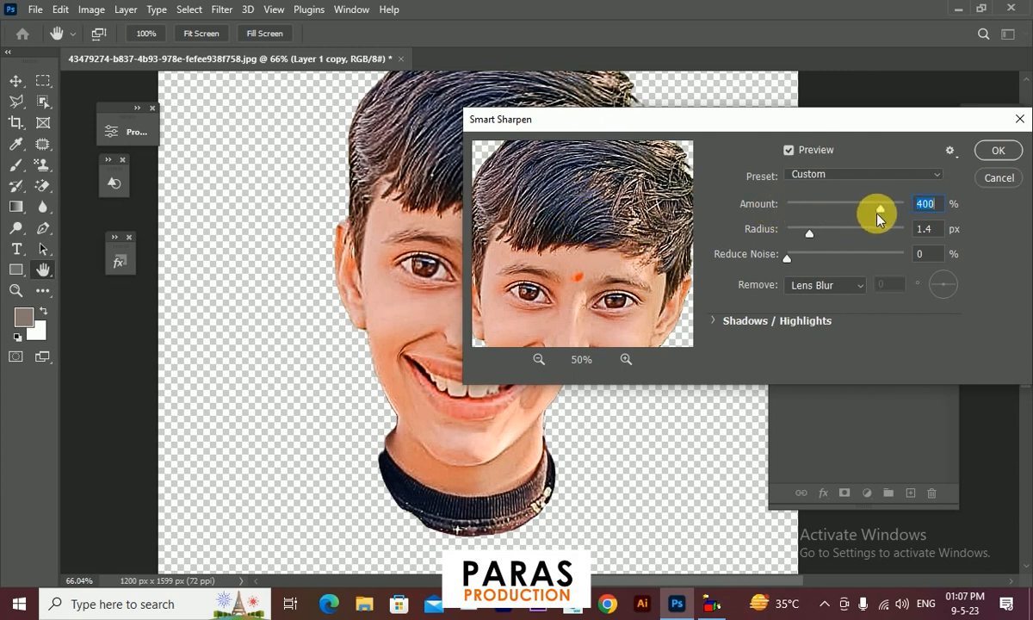
pyautogui.moveTo(807, 233); pyautogui.dragTo(857, 233)
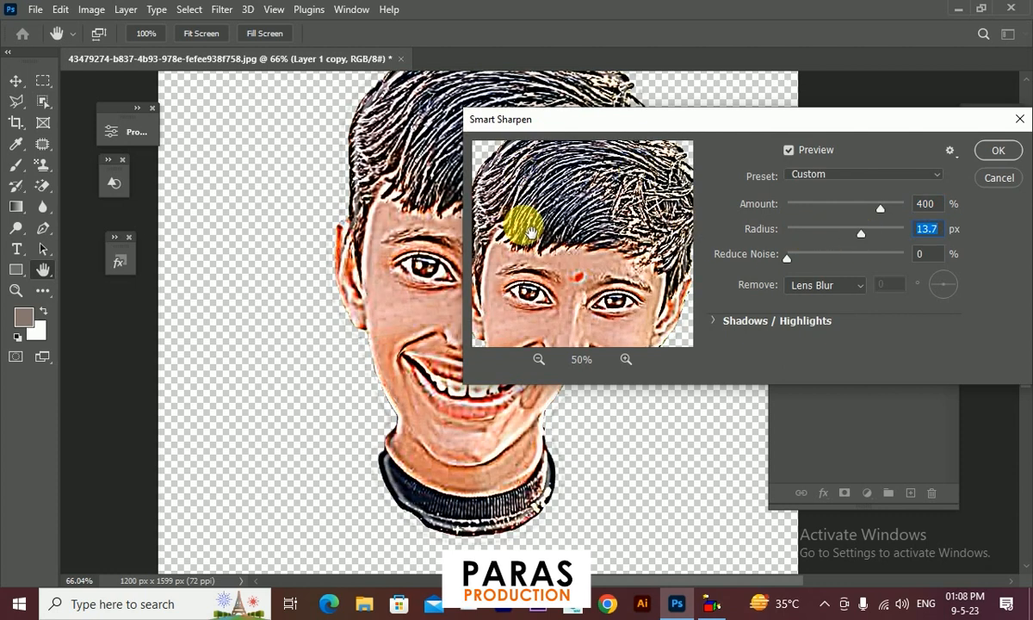
pyautogui.click(814, 229)
pyautogui.moveTo(814, 232); pyautogui.dragTo(795, 233)
pyautogui.moveTo(879, 208); pyautogui.dragTo(853, 207)
pyautogui.moveTo(612, 282); pyautogui.dragTo(657, 231)
pyautogui.moveTo(801, 233); pyautogui.dragTo(810, 234)
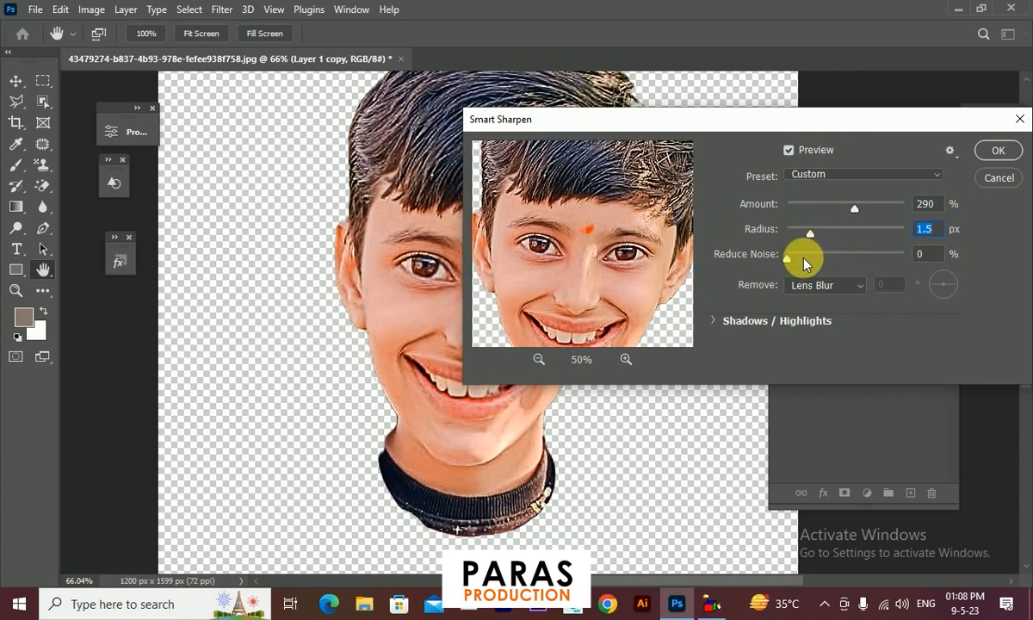
# Test Reduce Noise at 50%, return it to 0%, and apply the sharpening with Amount 321%.
pyautogui.moveTo(805, 258); pyautogui.dragTo(844, 259)
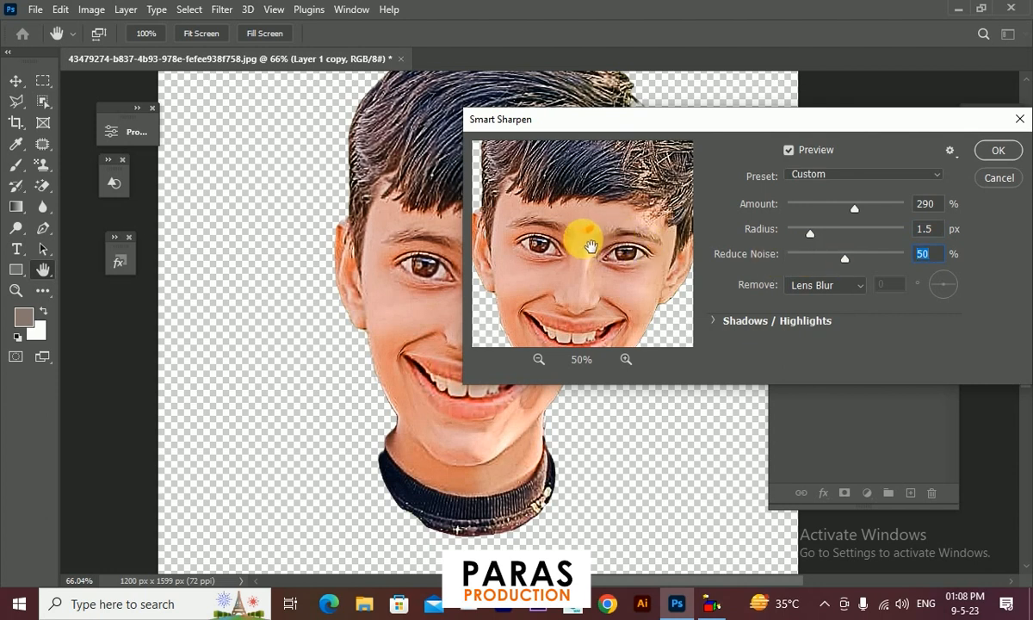
pyautogui.click(790, 258)
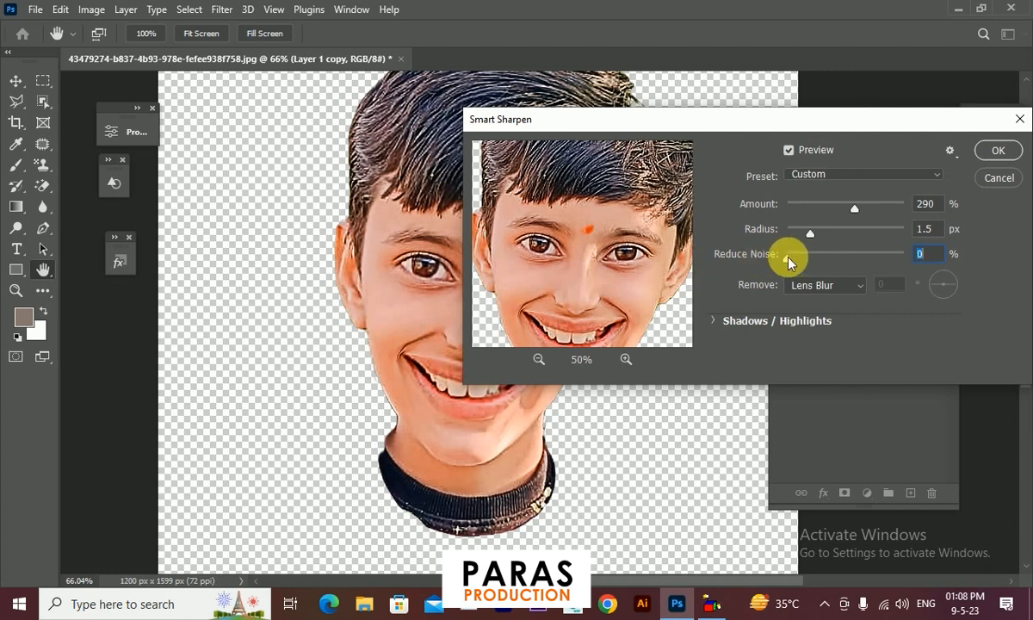
pyautogui.moveTo(853, 208); pyautogui.dragTo(863, 213)
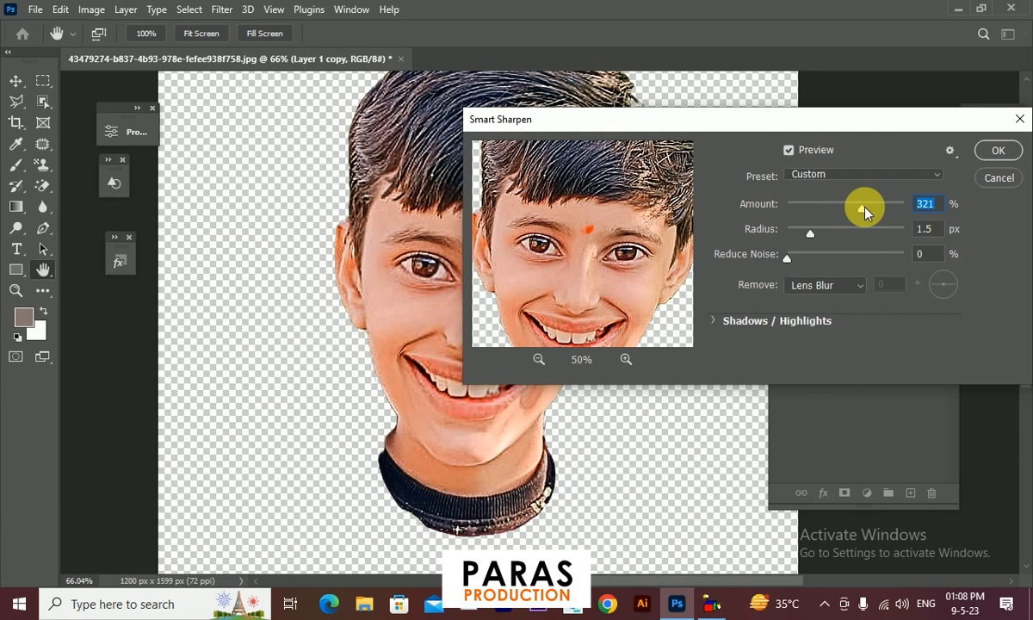
pyautogui.click(998, 151)
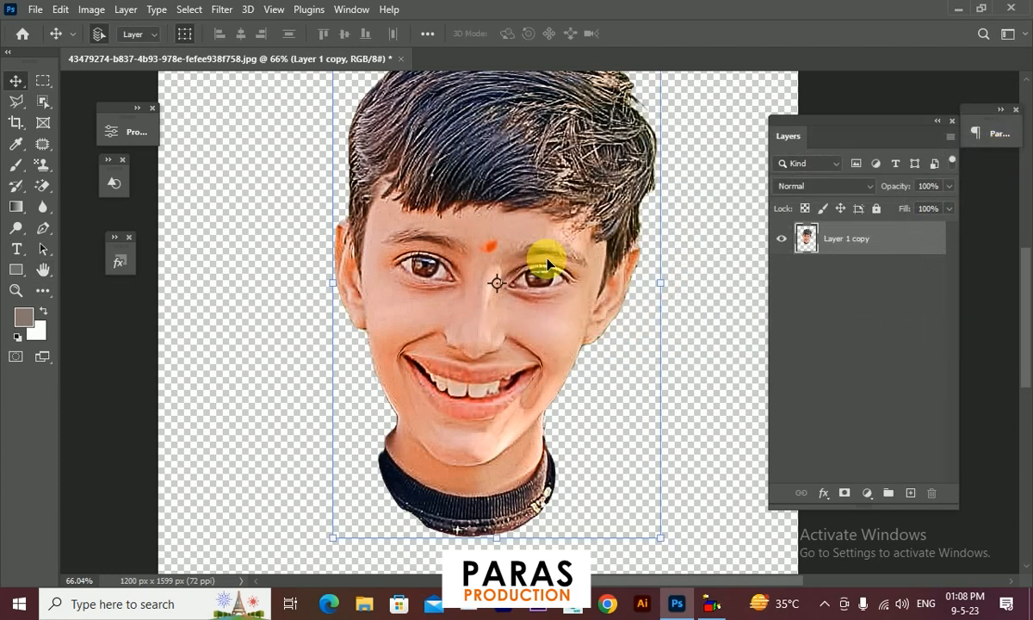
# Open Oil Paint for the sharpened head layer and reduce its preview to 50% to show the face.
pyautogui.scroll(-1, 543, 254)
pyautogui.scroll(4, 537, 247)
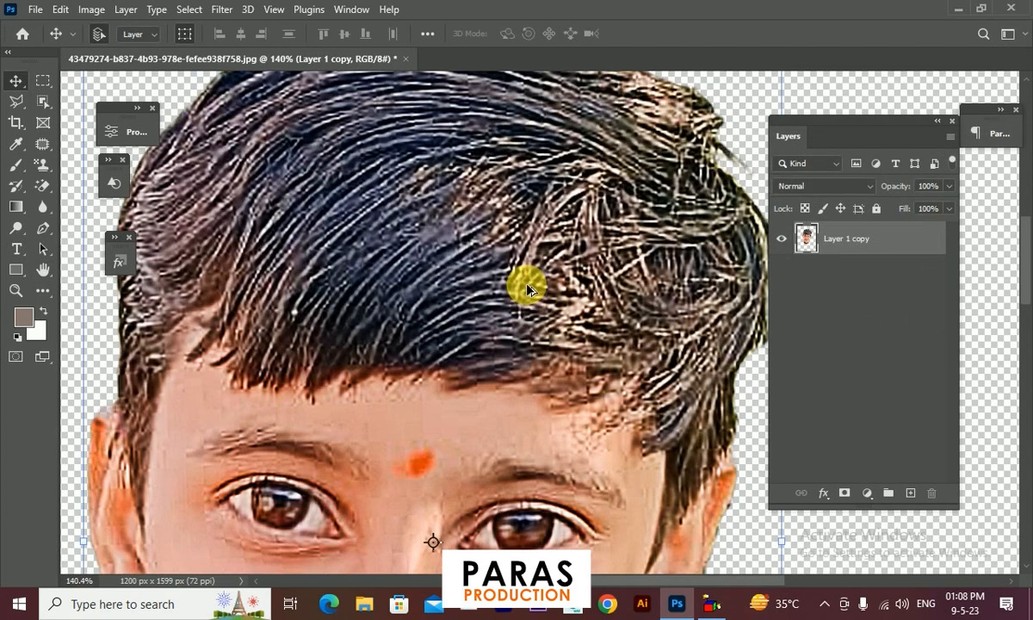
pyautogui.scroll(-5, 517, 238)
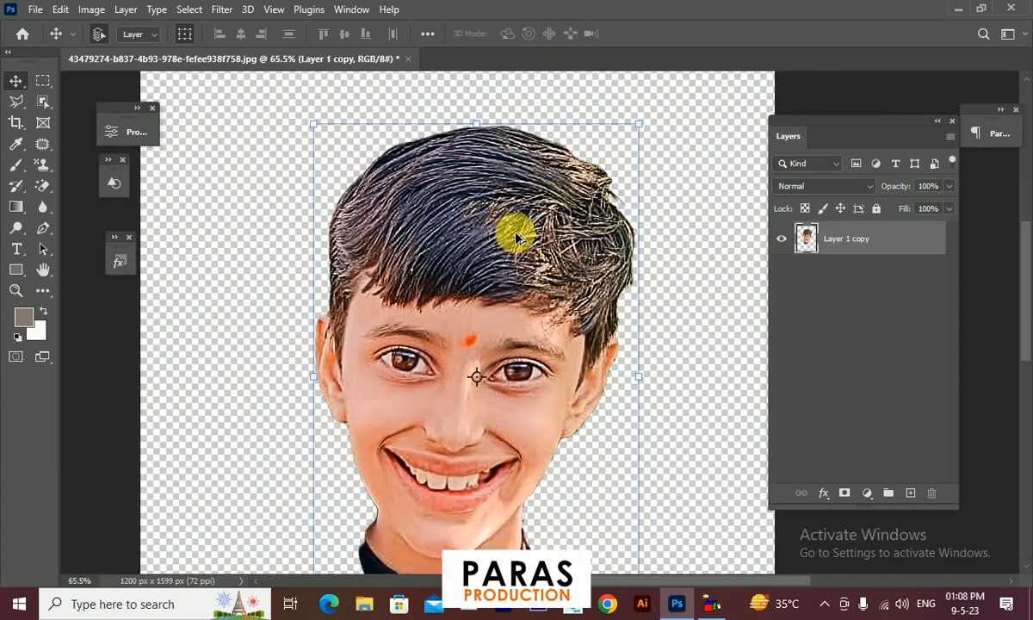
pyautogui.moveTo(512, 330); pyautogui.dragTo(555, 228)
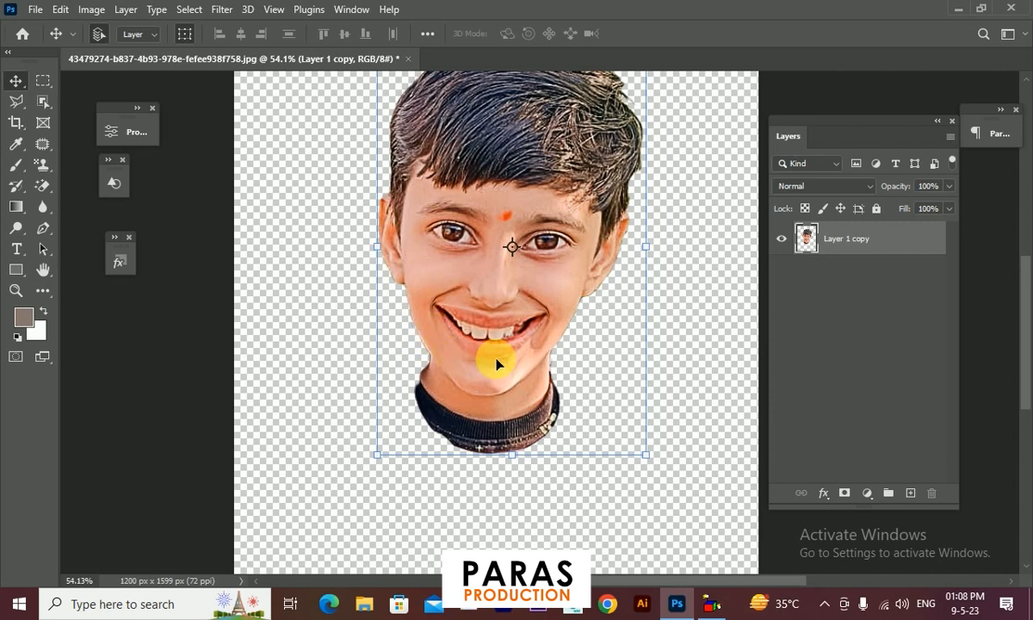
pyautogui.click(224, 10)
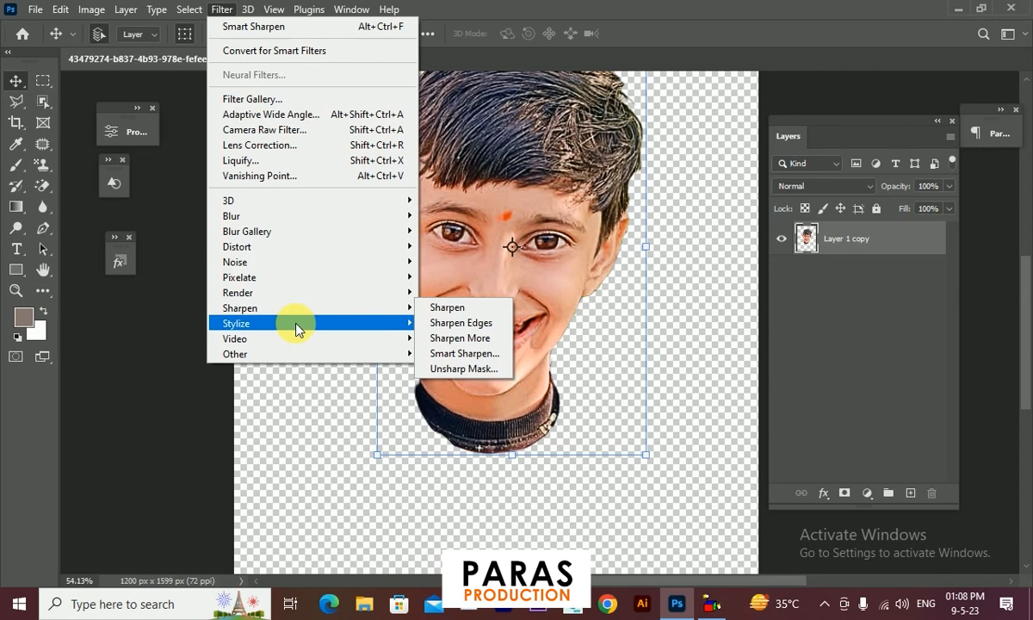
pyautogui.moveTo(296, 325)
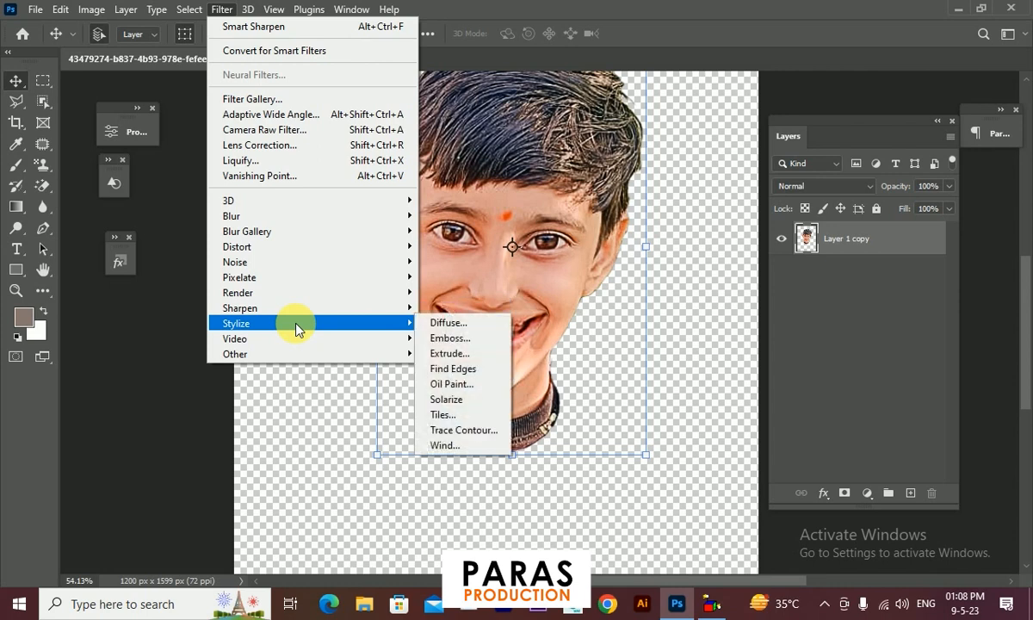
pyautogui.click(476, 383)
pyautogui.moveTo(845, 152); pyautogui.dragTo(821, 214)
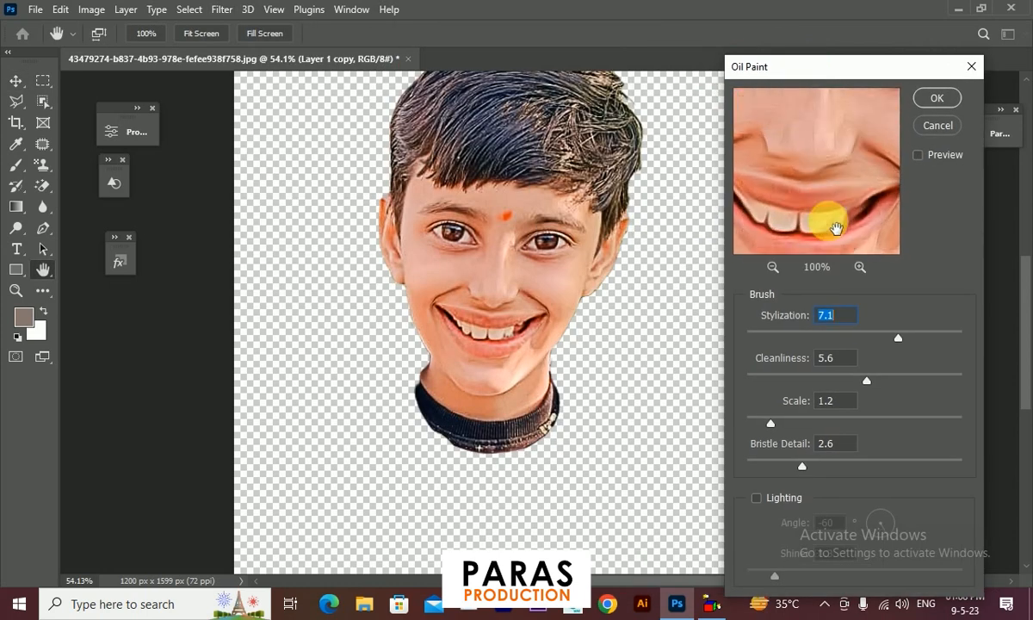
pyautogui.click(773, 268)
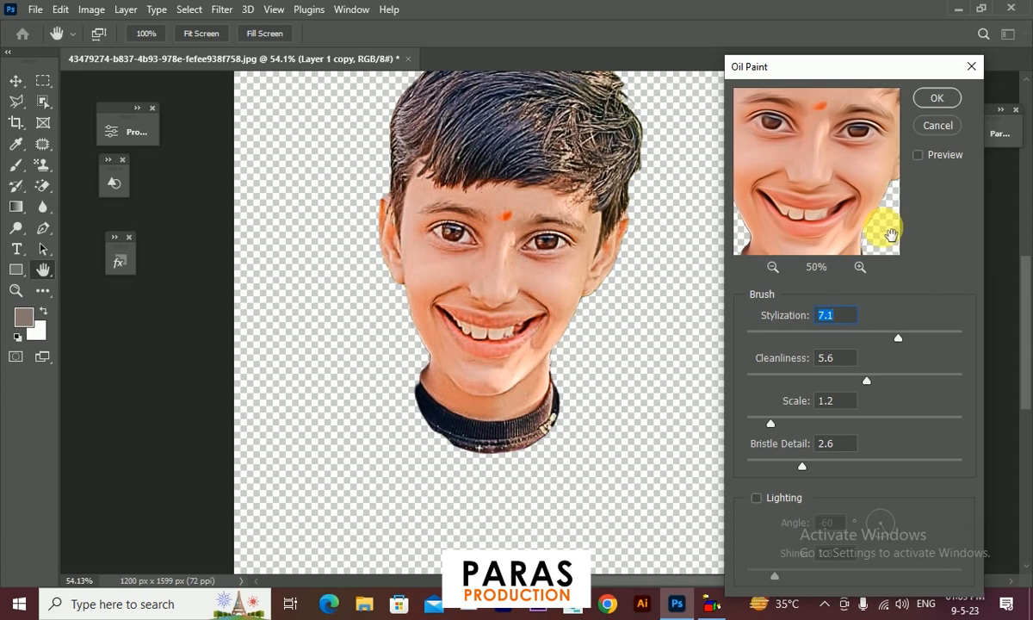
# Test Lighting, leave it off, and apply Oil Paint with Stylization 8.3, Cleanliness 2.4, Scale 0.9 and Bristle Detail 5.3.
pyautogui.click(779, 499)
pyautogui.moveTo(859, 177)
pyautogui.mouseDown()
pyautogui.moveTo(883, 161)
pyautogui.moveTo(887, 203)
pyautogui.moveTo(805, 167)
pyautogui.moveTo(768, 170)
pyautogui.moveTo(863, 189)
pyautogui.moveTo(857, 210)
pyautogui.moveTo(871, 182)
pyautogui.mouseUp()
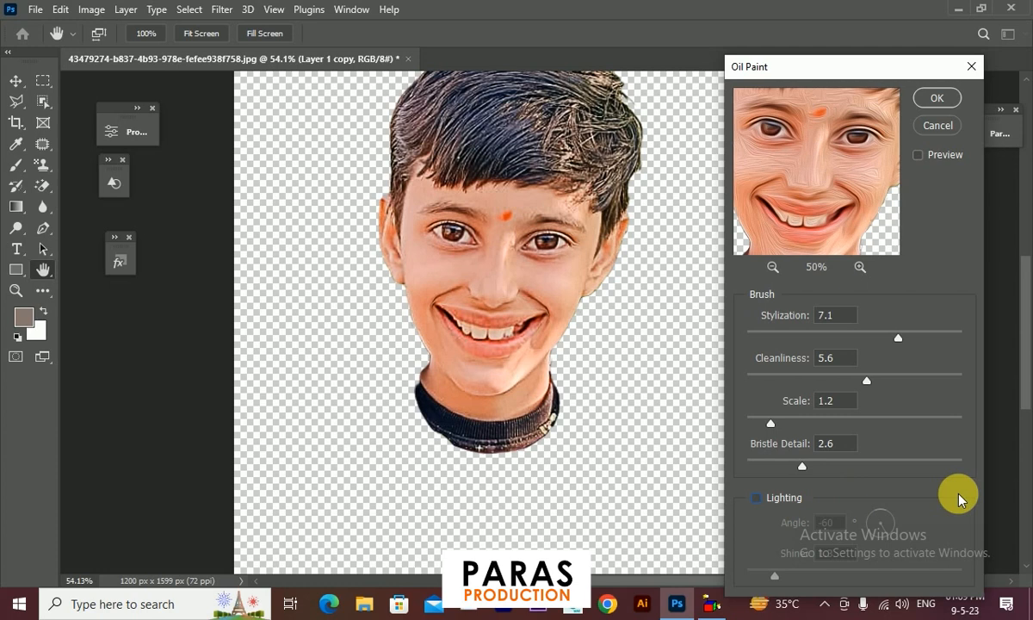
pyautogui.moveTo(866, 380); pyautogui.dragTo(810, 381)
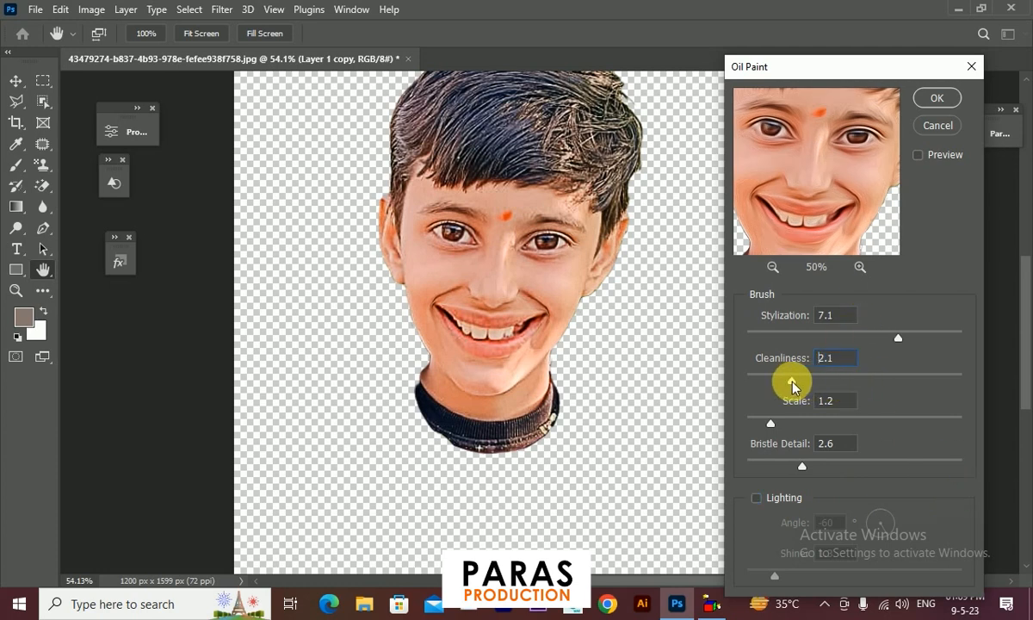
pyautogui.moveTo(825, 384); pyautogui.dragTo(798, 380)
pyautogui.moveTo(891, 339); pyautogui.dragTo(917, 339)
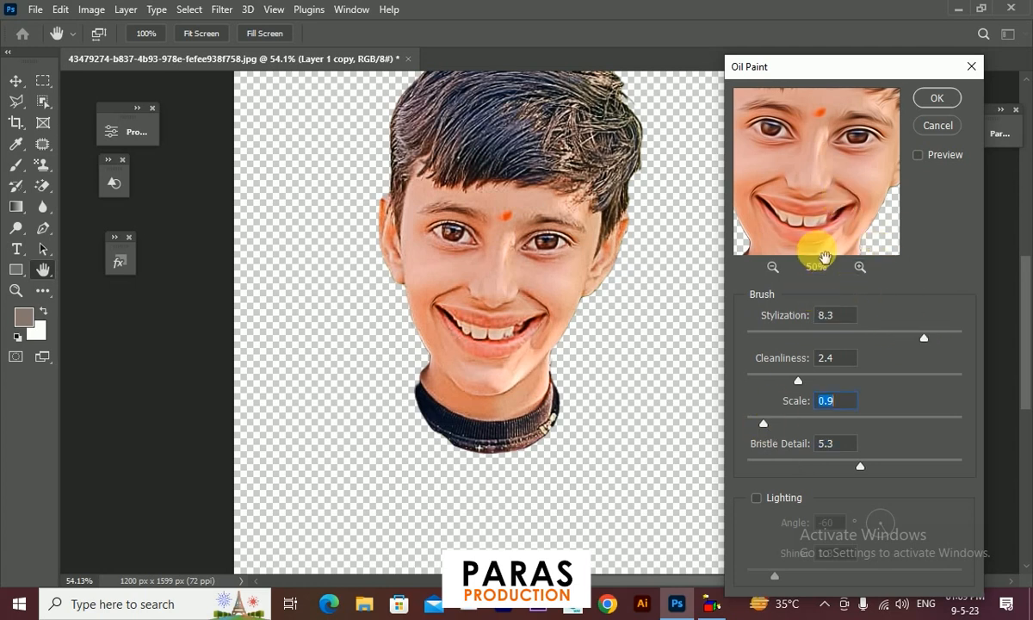
pyautogui.click(939, 100)
# Examine the painted hair, eyes and mouth up close and at full-head size.
pyautogui.click(680, 312)
pyautogui.scroll(7, 524, 209)
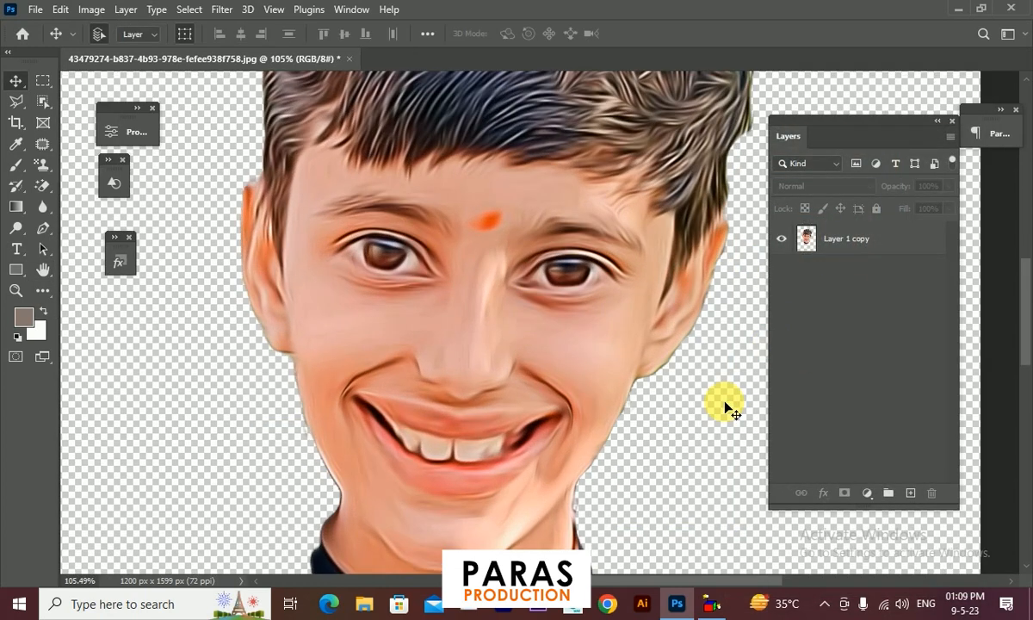
pyautogui.scroll(-5, 606, 336)
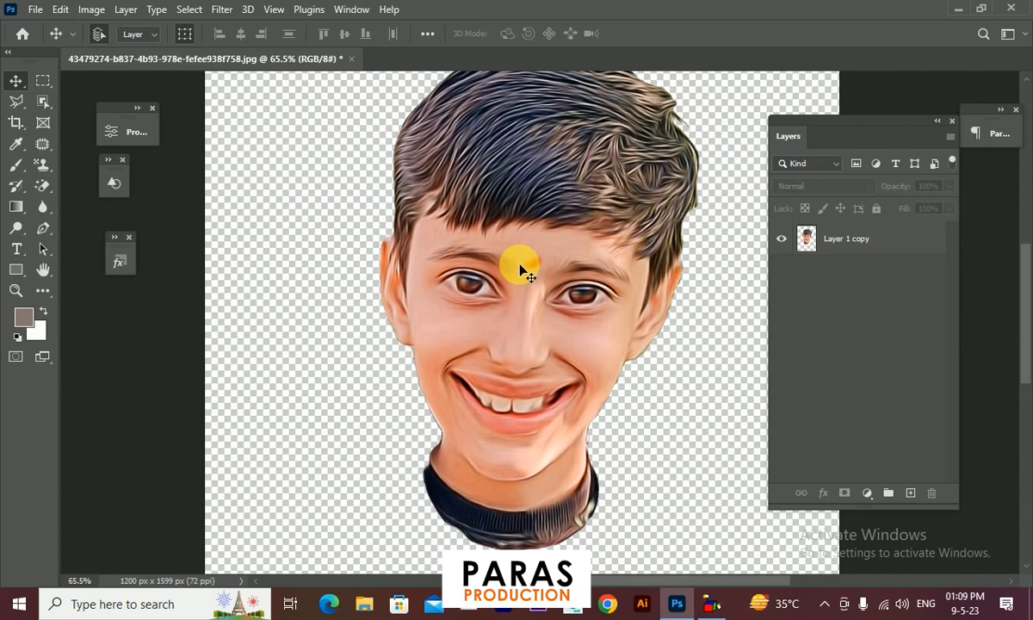
pyautogui.scroll(-2, 502, 231)
pyautogui.scroll(3, 565, 284)
pyautogui.scroll(-2, 564, 288)
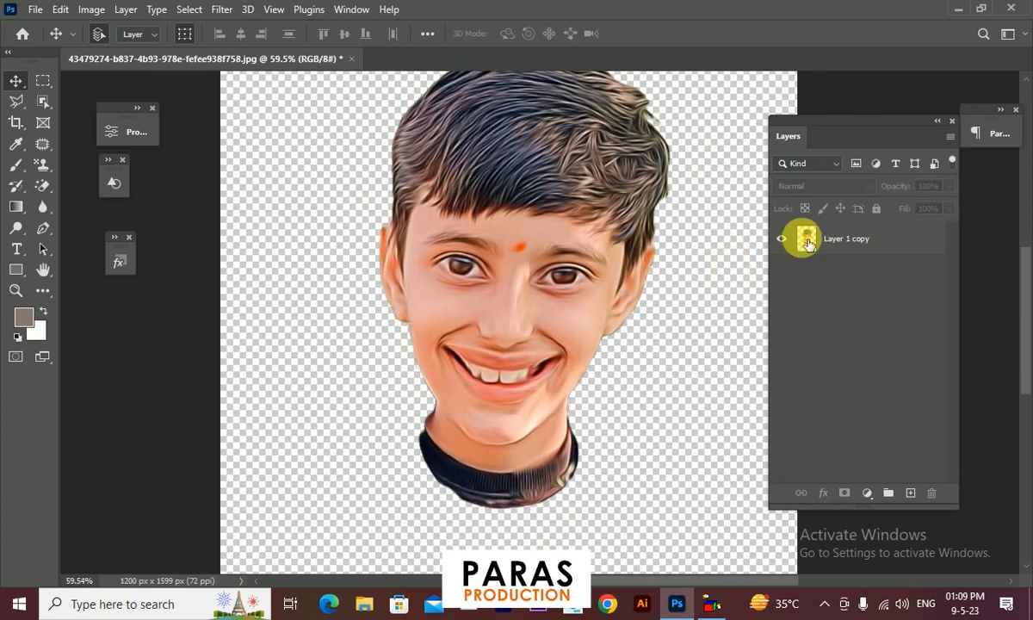
# Open Unsharp Mask for the painted head layer and reduce its preview to 50% to show the hair.
pyautogui.click(886, 237)
pyautogui.scroll(1, 564, 276)
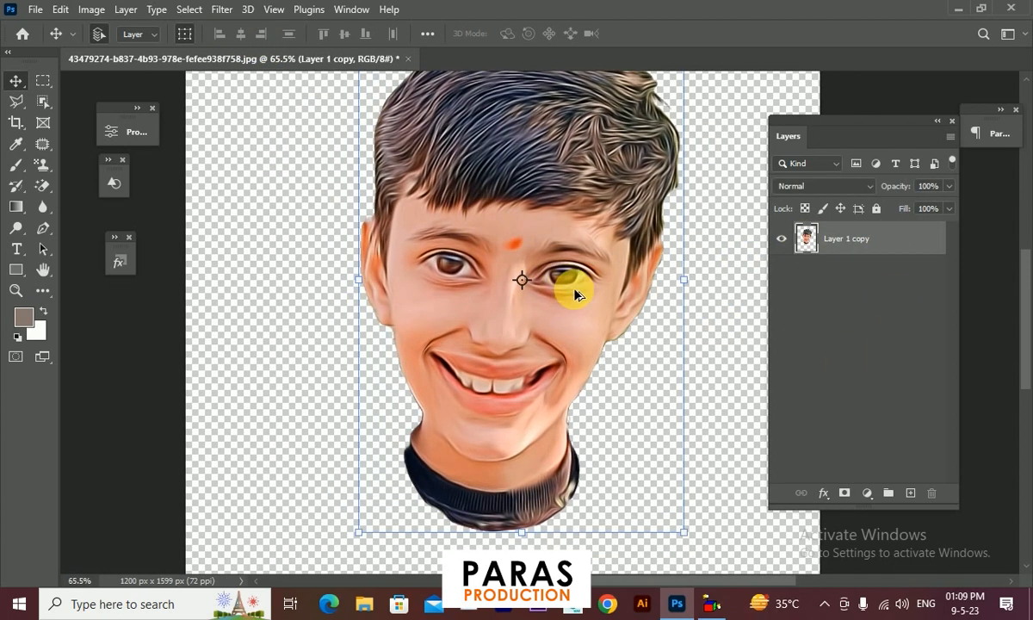
pyautogui.click(220, 10)
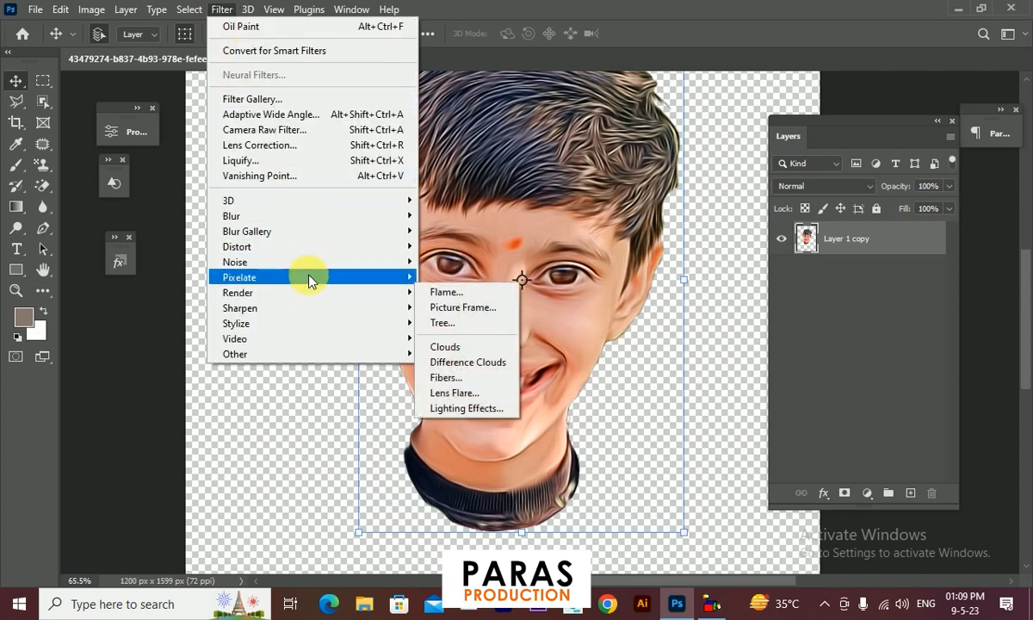
pyautogui.moveTo(310, 281)
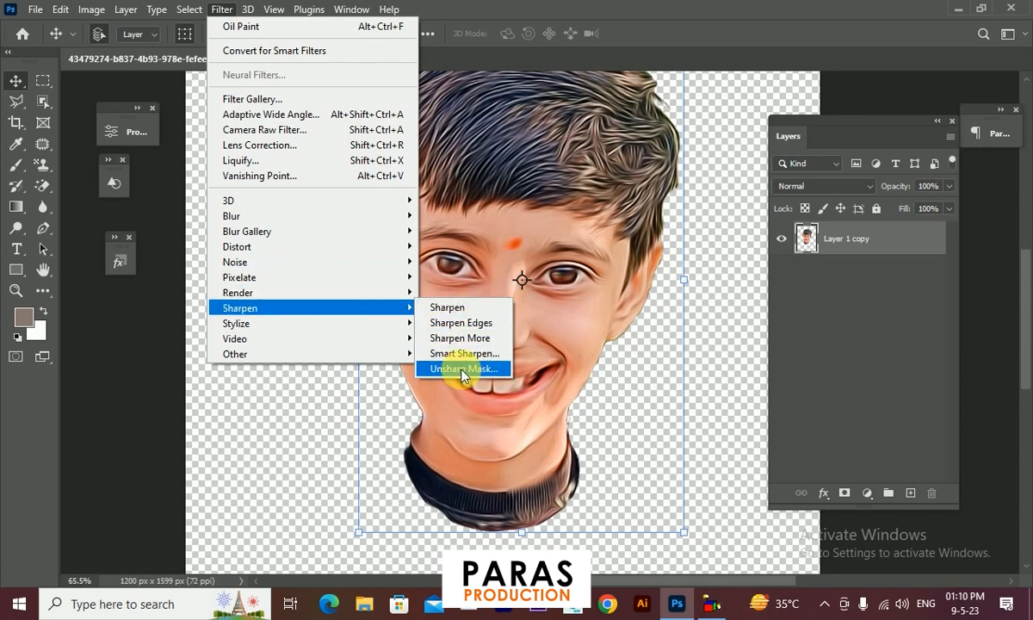
pyautogui.click(462, 370)
pyautogui.moveTo(470, 182); pyautogui.dragTo(853, 101)
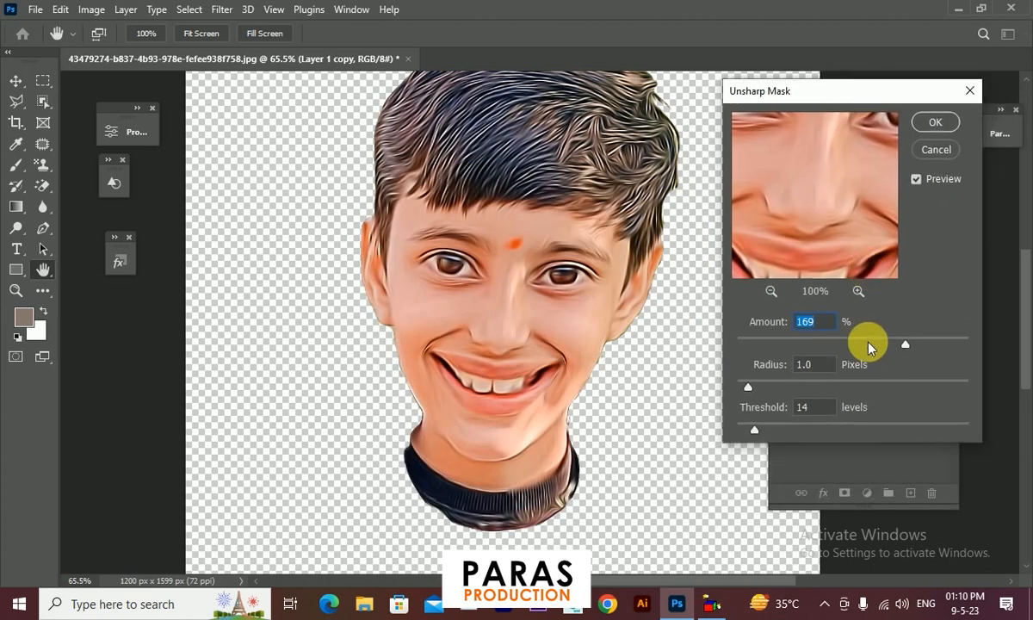
pyautogui.click(561, 213)
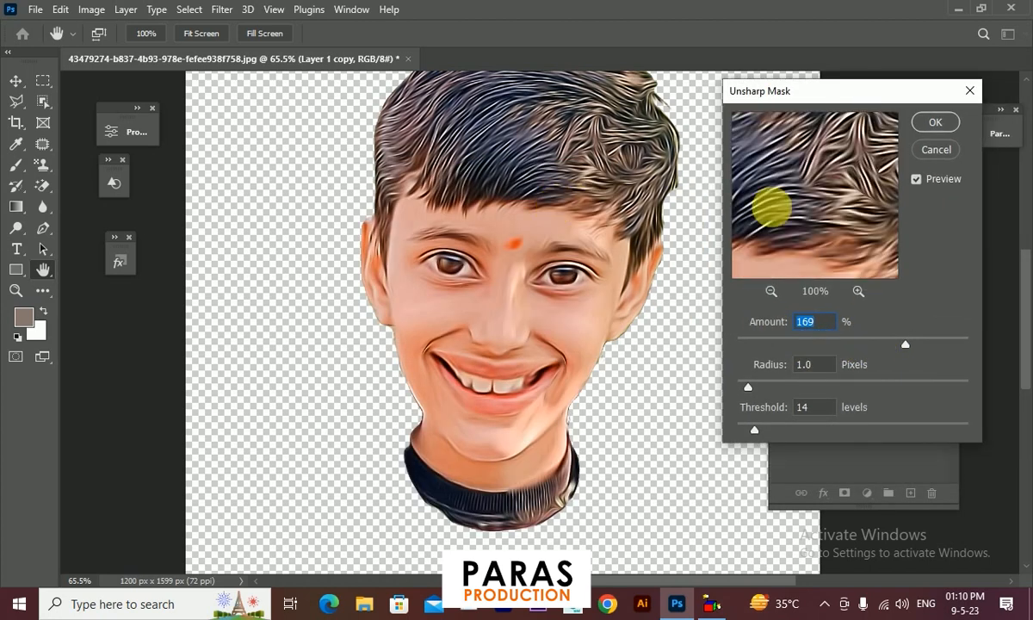
pyautogui.click(772, 292)
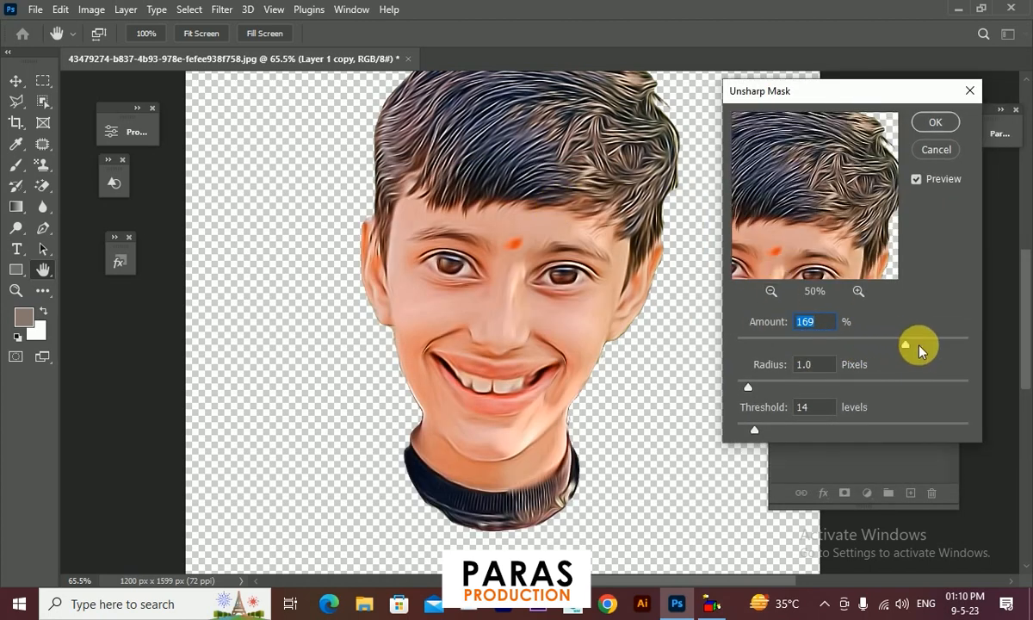
# Try Unsharp Mask amounts of 52% and 242%, and settle on Amount 319% with Radius 0.6 pixels.
pyautogui.moveTo(938, 346); pyautogui.dragTo(801, 345)
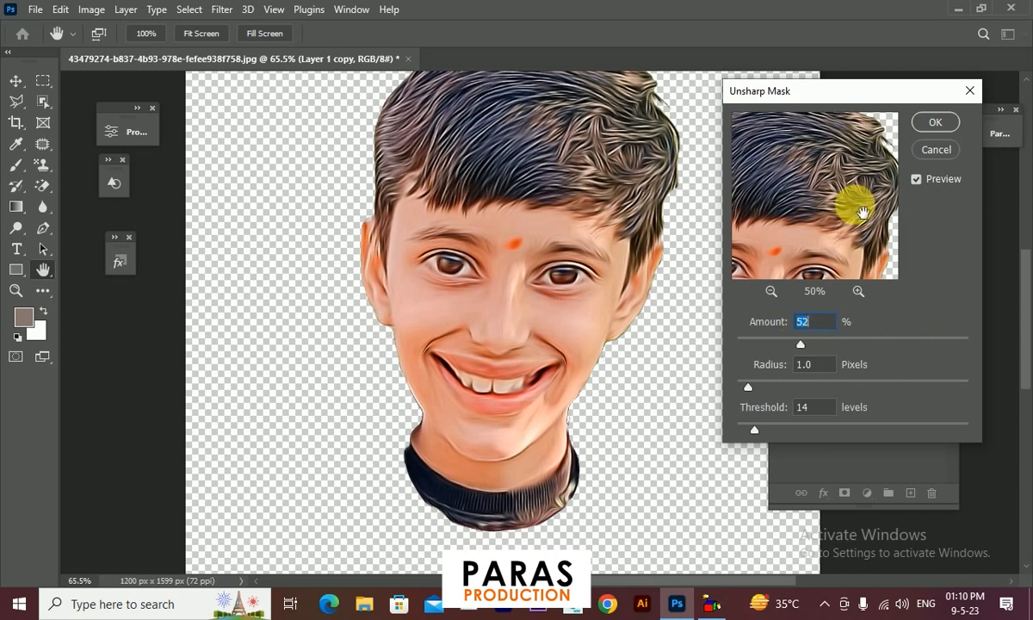
pyautogui.moveTo(843, 186); pyautogui.dragTo(812, 239)
pyautogui.moveTo(863, 347); pyautogui.dragTo(934, 344)
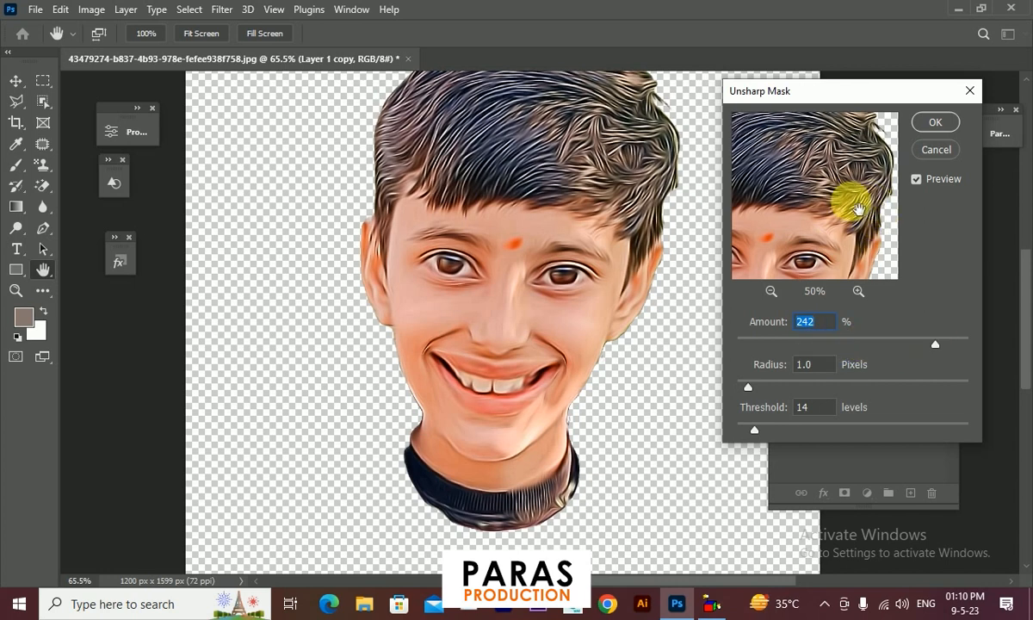
pyautogui.moveTo(852, 212); pyautogui.dragTo(824, 265)
pyautogui.moveTo(753, 389)
pyautogui.mouseDown()
pyautogui.moveTo(762, 385)
pyautogui.moveTo(744, 392)
pyautogui.mouseUp()
pyautogui.click(818, 211)
pyautogui.moveTo(817, 211); pyautogui.dragTo(829, 180)
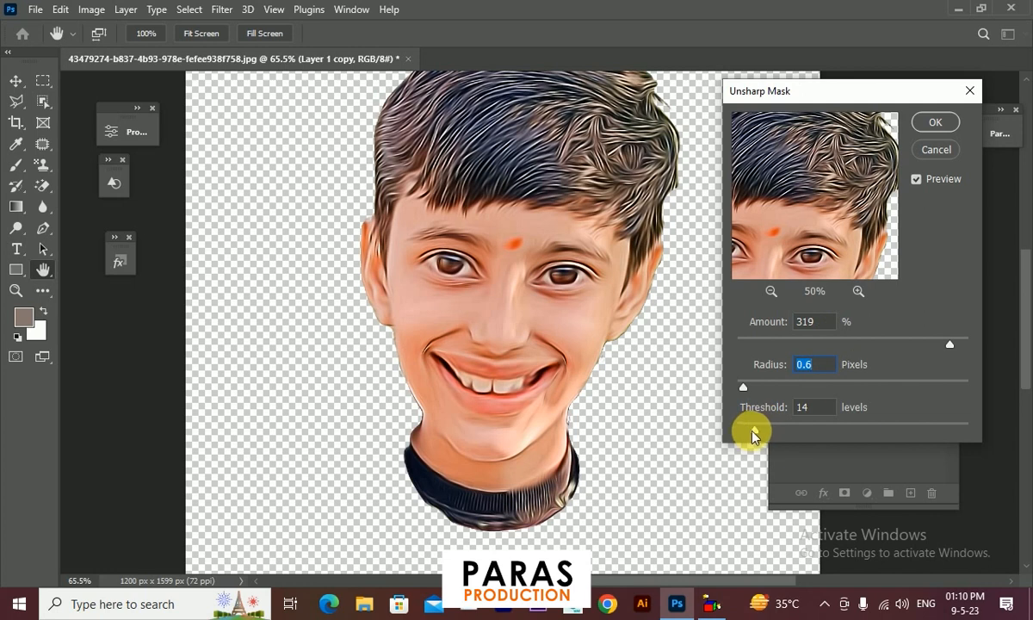
# Try a Threshold of 69 levels, lower it to 8 levels, and apply the Unsharp Mask.
pyautogui.moveTo(748, 432); pyautogui.dragTo(825, 430)
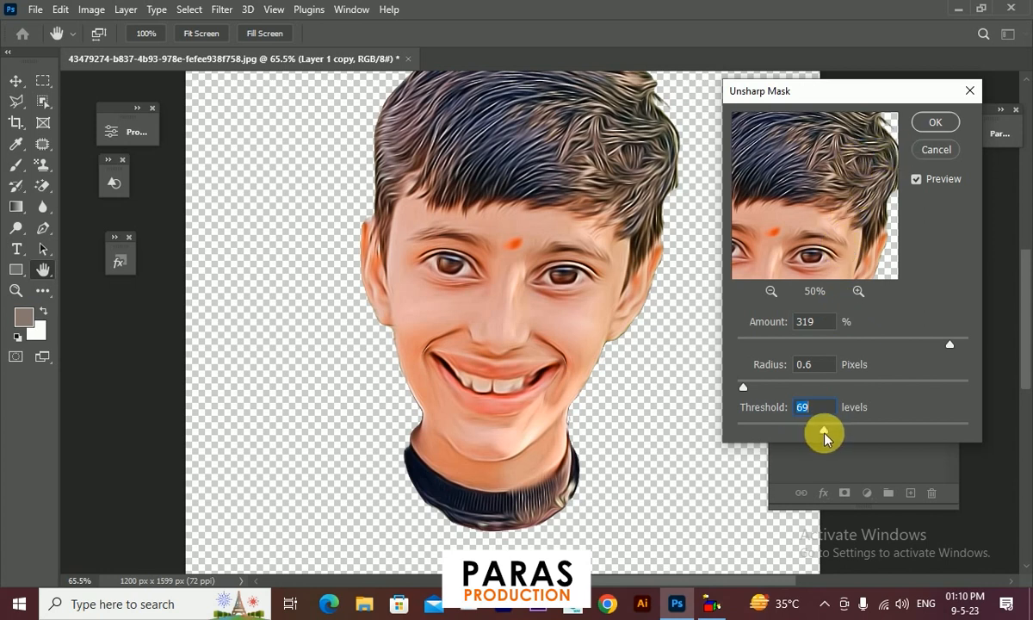
pyautogui.moveTo(846, 428); pyautogui.dragTo(854, 428)
pyautogui.moveTo(753, 433); pyautogui.dragTo(750, 432)
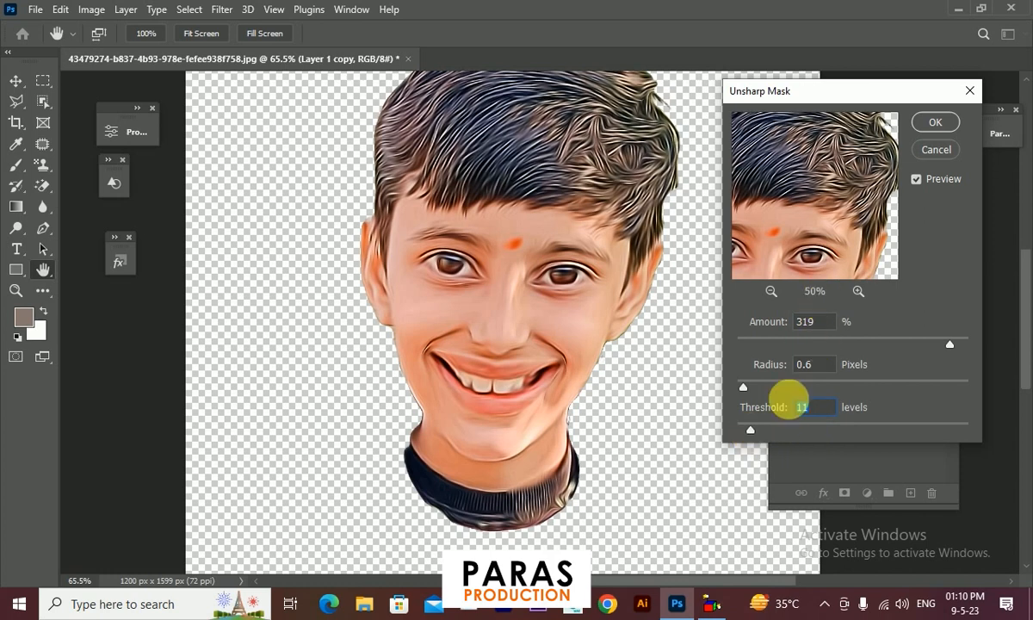
pyautogui.click(745, 433)
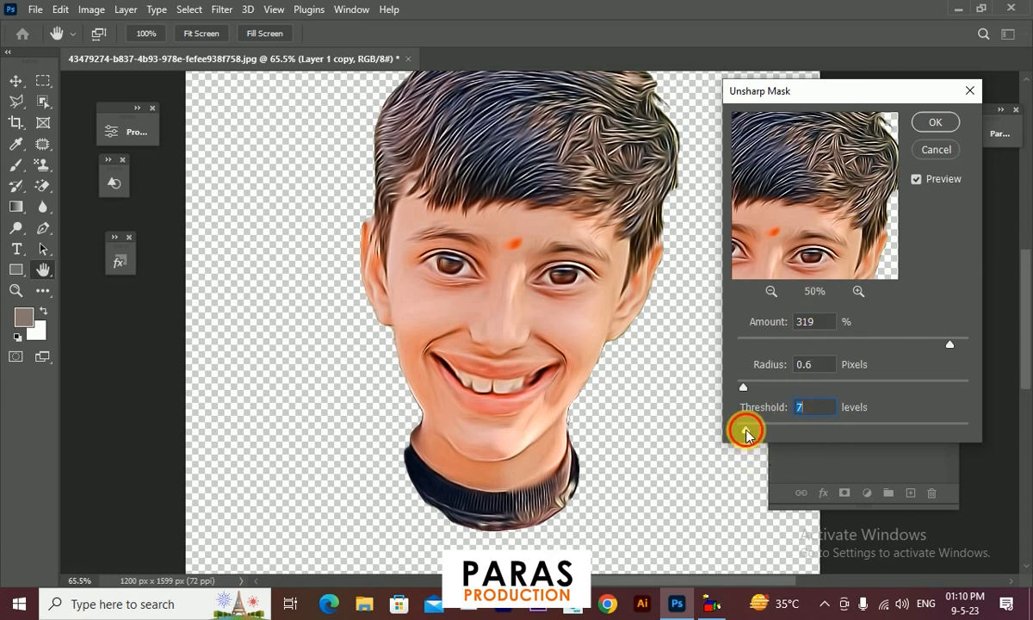
pyautogui.moveTo(748, 433); pyautogui.dragTo(745, 433)
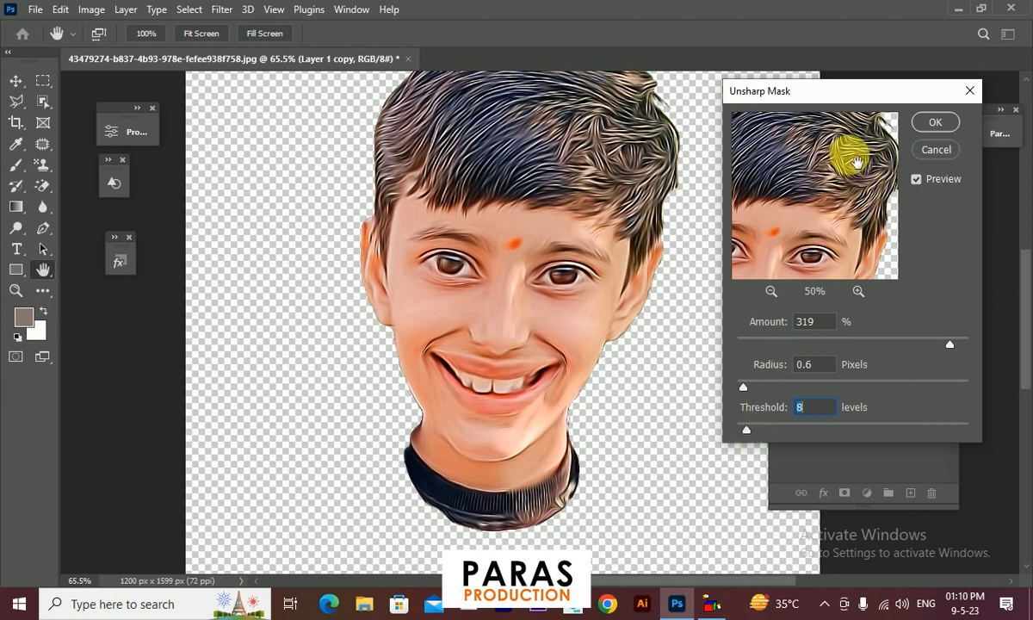
pyautogui.click(934, 122)
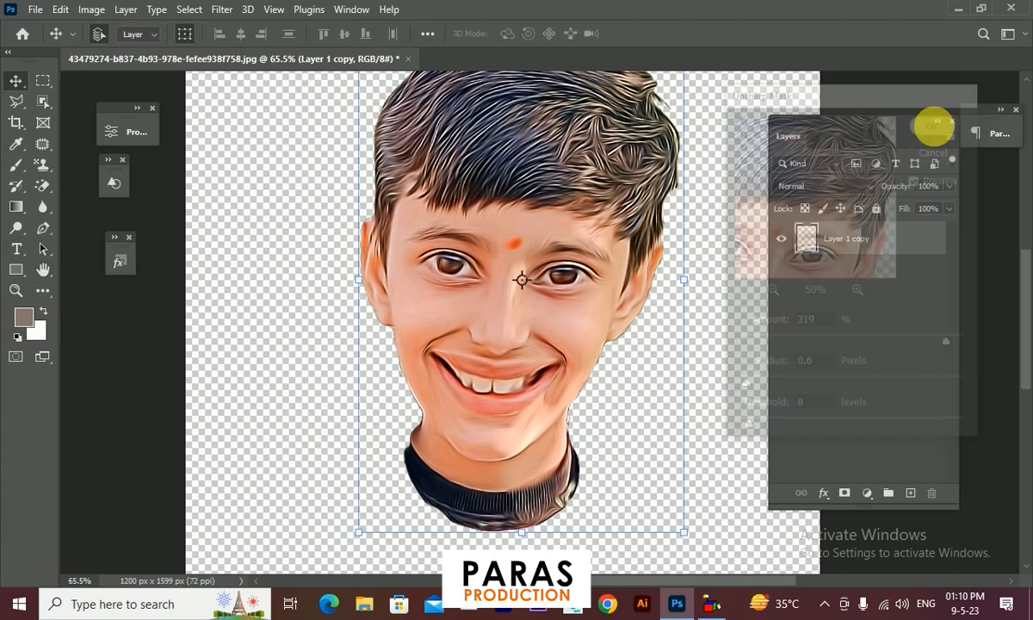
# Open the Filter Gallery with Poster Edges for the head layer and bring the face into the preview.
pyautogui.scroll(-1, 658, 303)
pyautogui.moveTo(681, 156); pyautogui.dragTo(667, 203)
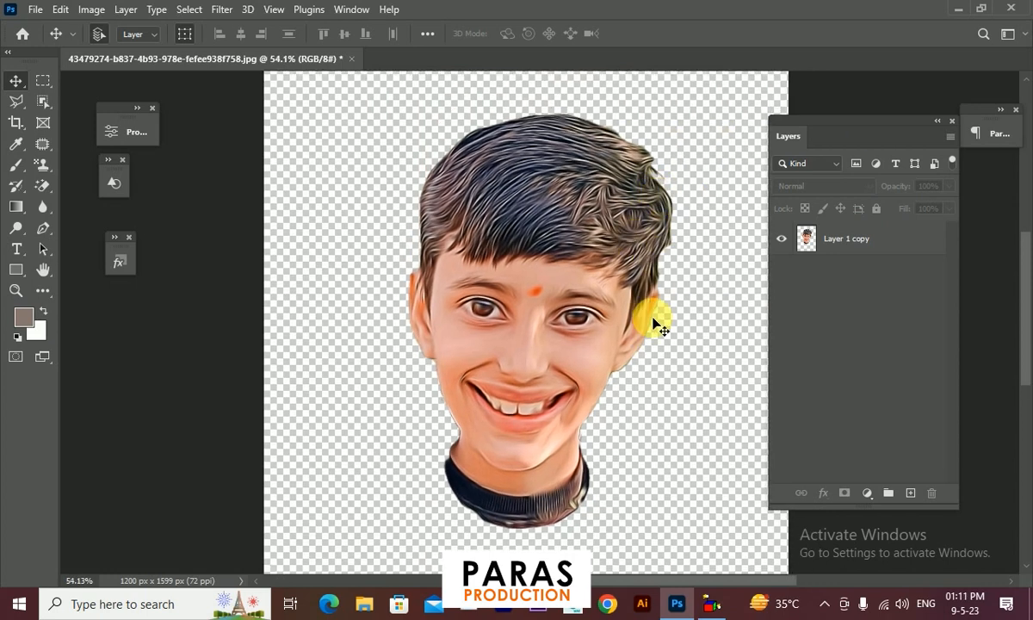
pyautogui.click(874, 243)
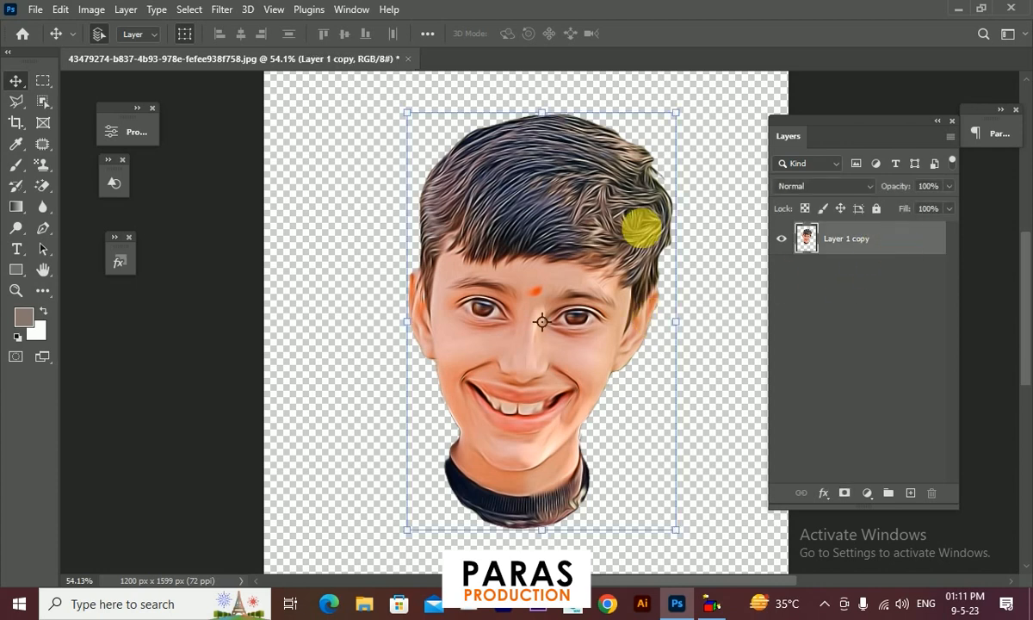
pyautogui.click(220, 11)
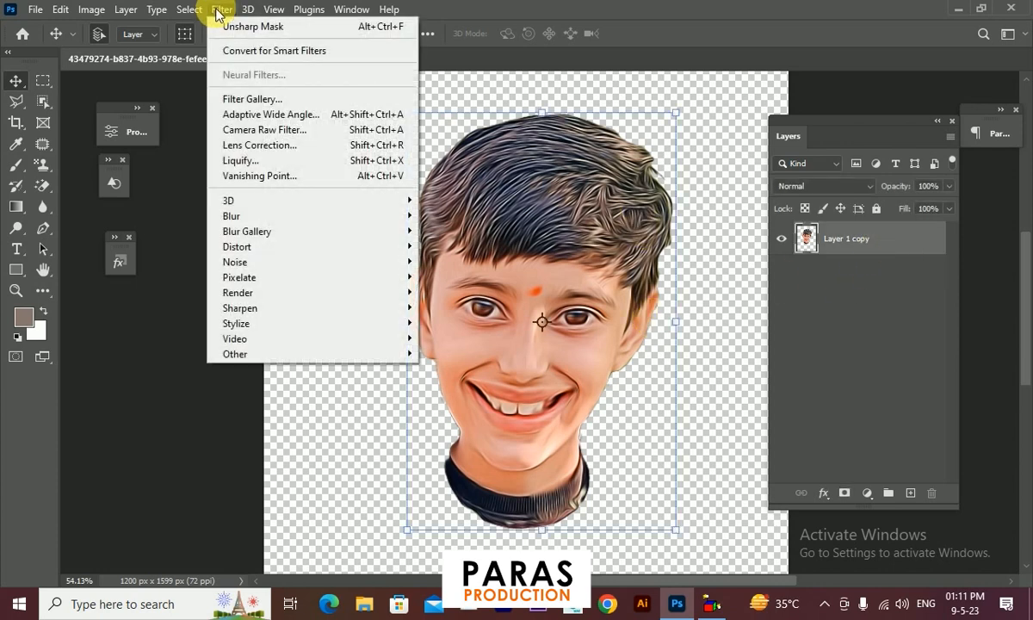
pyautogui.click(232, 99)
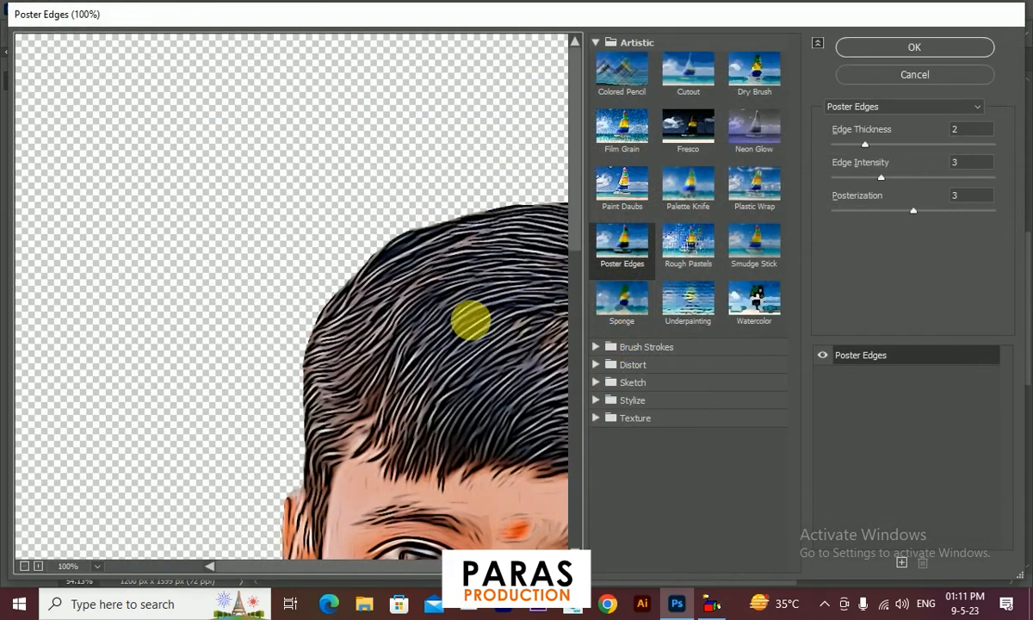
pyautogui.moveTo(471, 320); pyautogui.dragTo(281, 111)
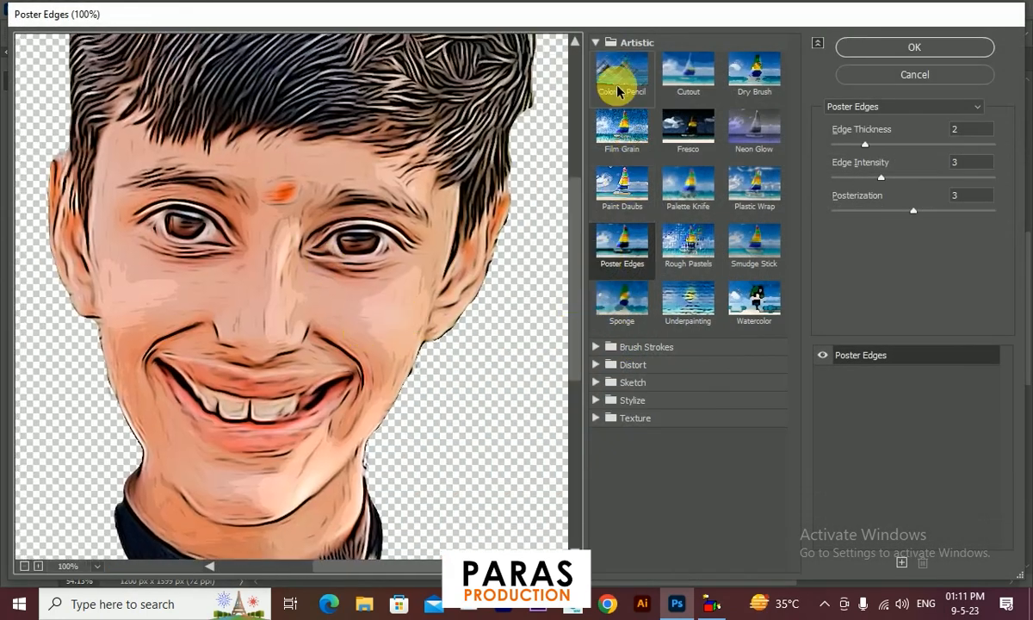
pyautogui.click(595, 41)
pyautogui.click(595, 41)
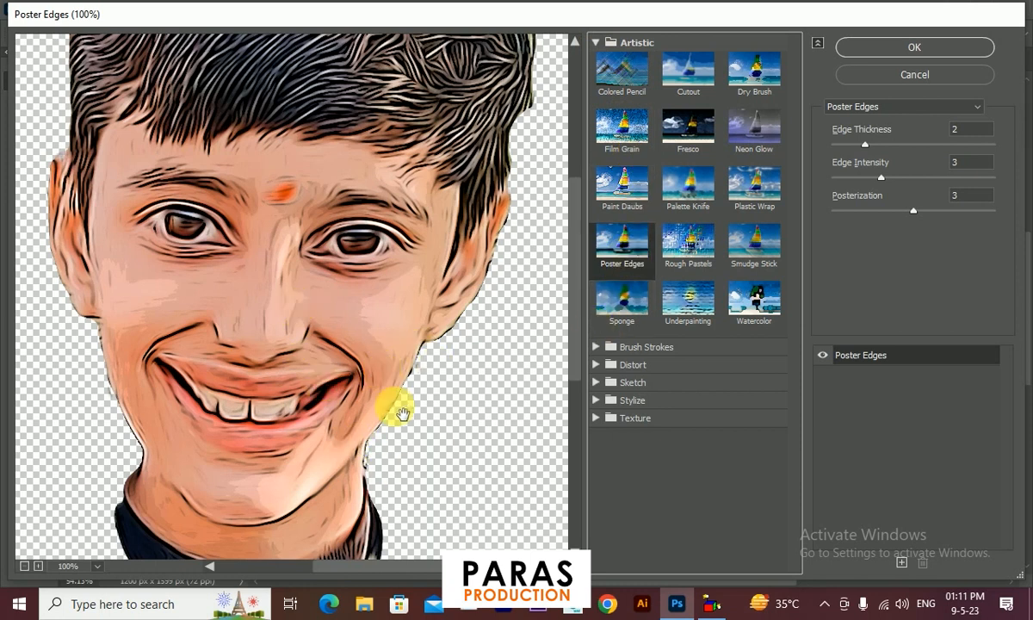
# Try different Poster Edges settings, settle on Edge Thickness 1, Edge Intensity 1 and Posterization 3, and apply the filter to the head.
pyautogui.moveTo(880, 177); pyautogui.dragTo(866, 187)
pyautogui.moveTo(872, 140)
pyautogui.mouseDown()
pyautogui.moveTo(918, 149)
pyautogui.moveTo(887, 143)
pyautogui.mouseUp()
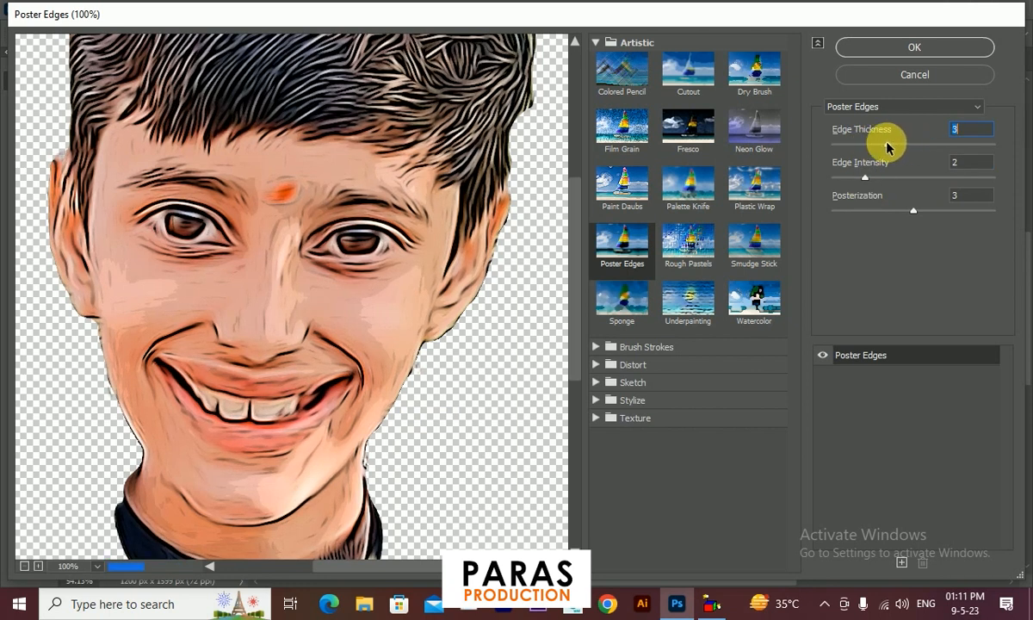
pyautogui.moveTo(901, 215); pyautogui.dragTo(846, 212)
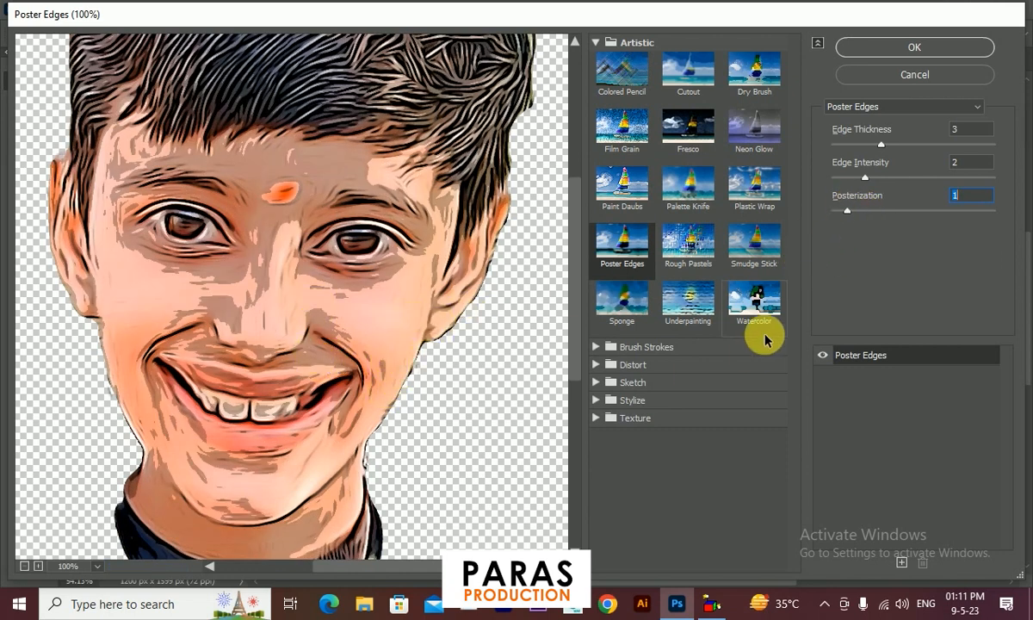
pyautogui.moveTo(862, 215); pyautogui.dragTo(914, 215)
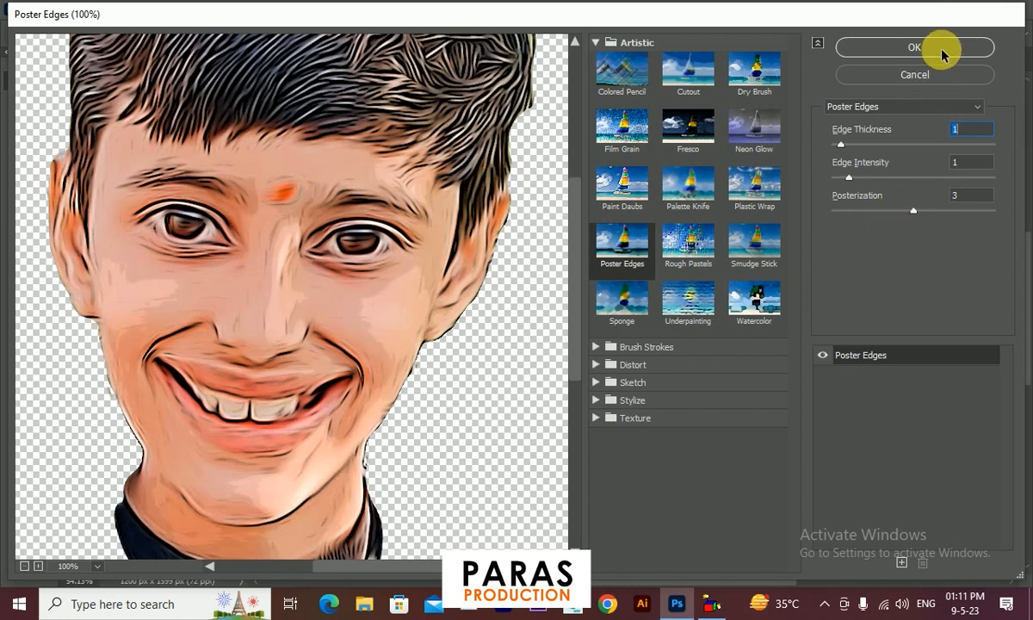
pyautogui.click(942, 54)
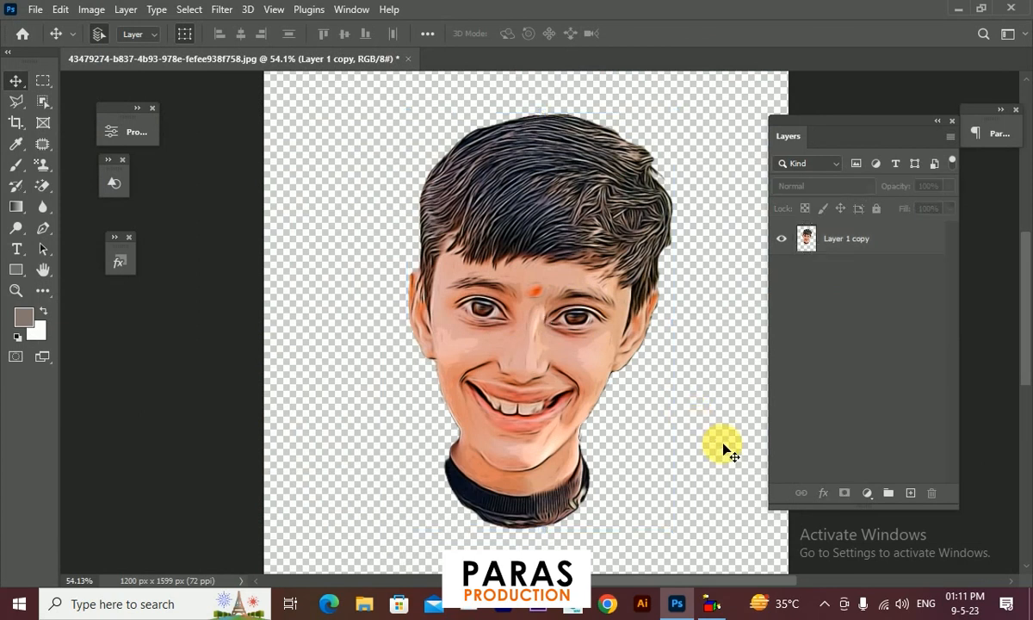
pyautogui.scroll(1, 646, 420)
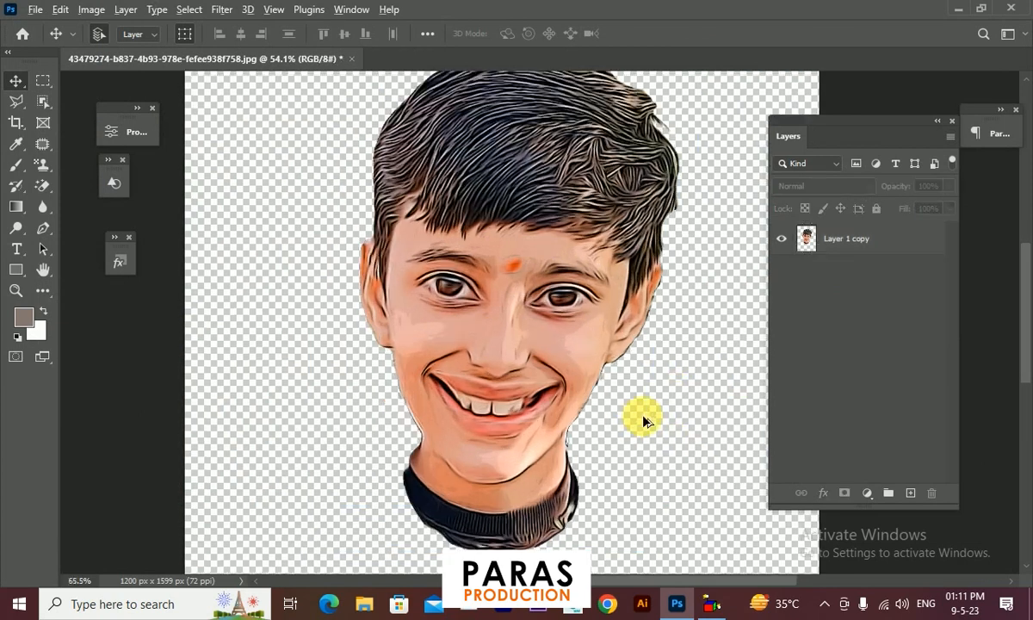
pyautogui.scroll(2, 645, 420)
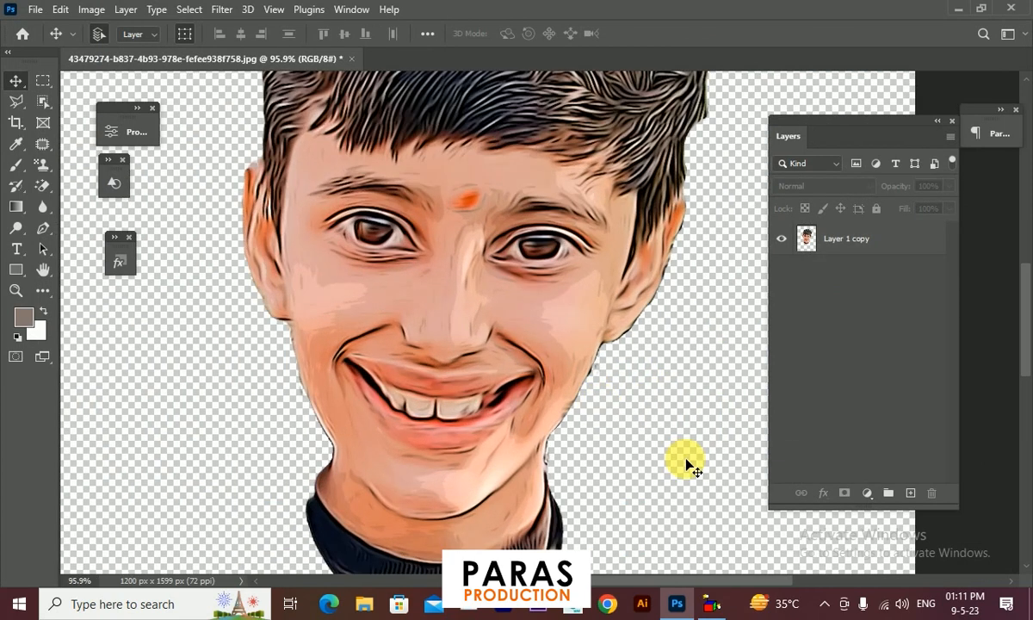
pyautogui.scroll(-1, 520, 342)
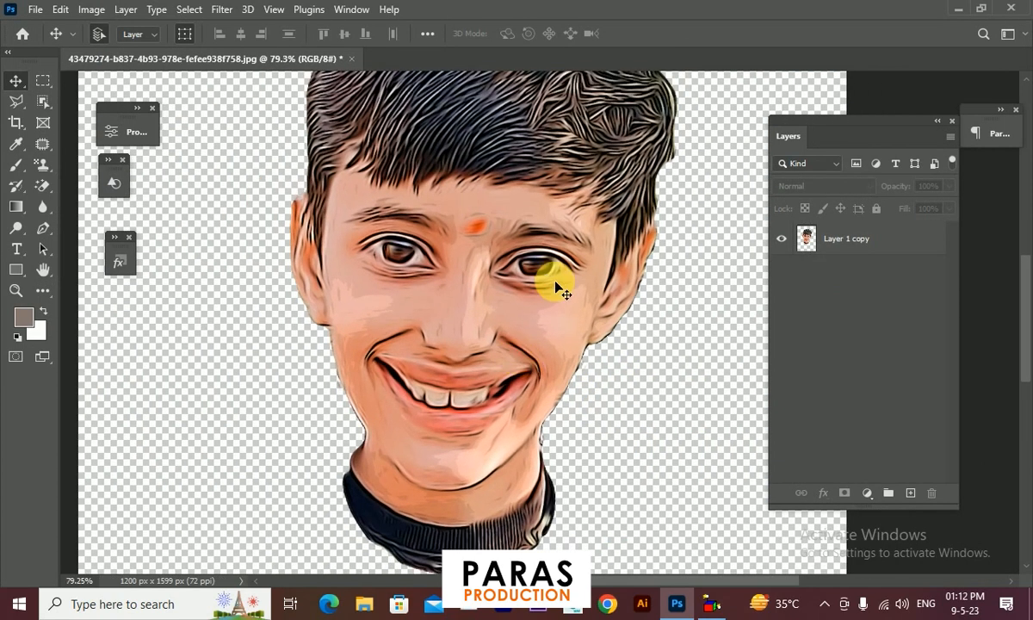
# Try another Oil Paint pass on the head layer with Cleanliness raised to 5.2.
pyautogui.click(895, 234)
pyautogui.click(222, 10)
pyautogui.moveTo(314, 331)
pyautogui.click(447, 384)
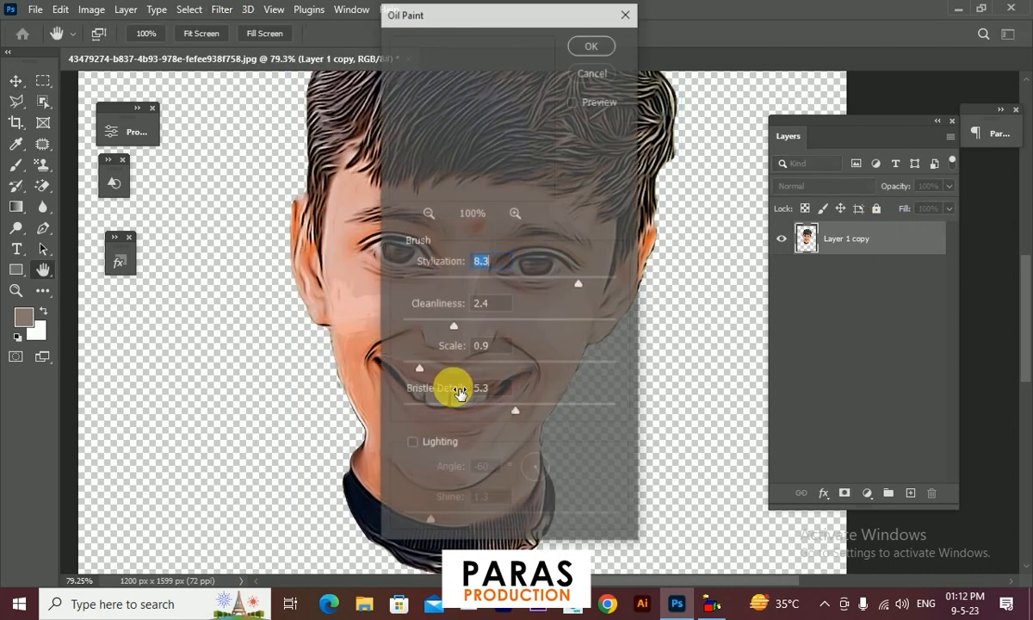
pyautogui.moveTo(473, 18); pyautogui.dragTo(708, 29)
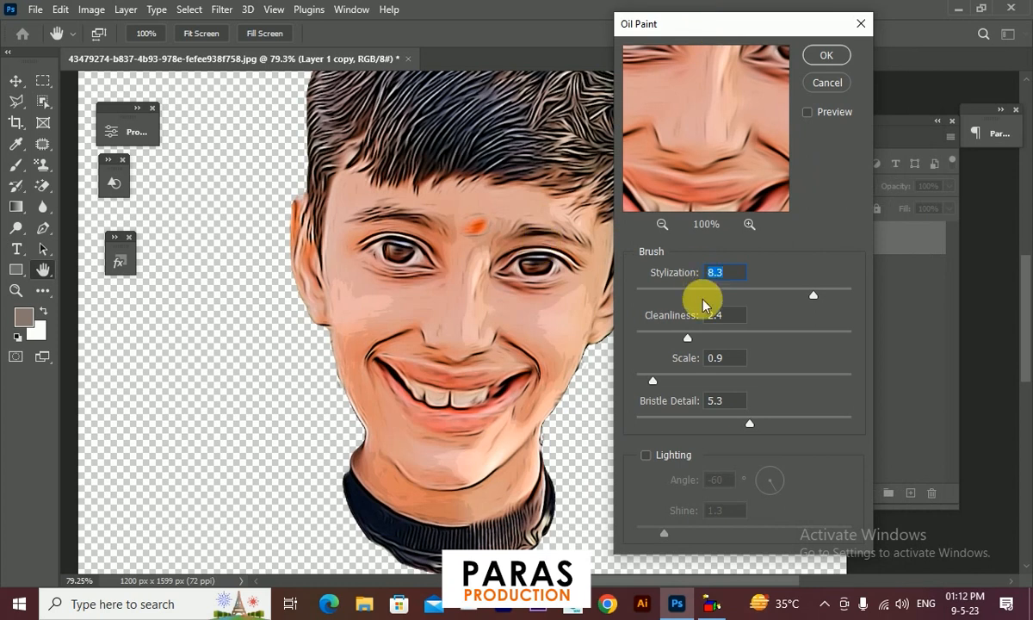
pyautogui.moveTo(686, 337); pyautogui.dragTo(747, 335)
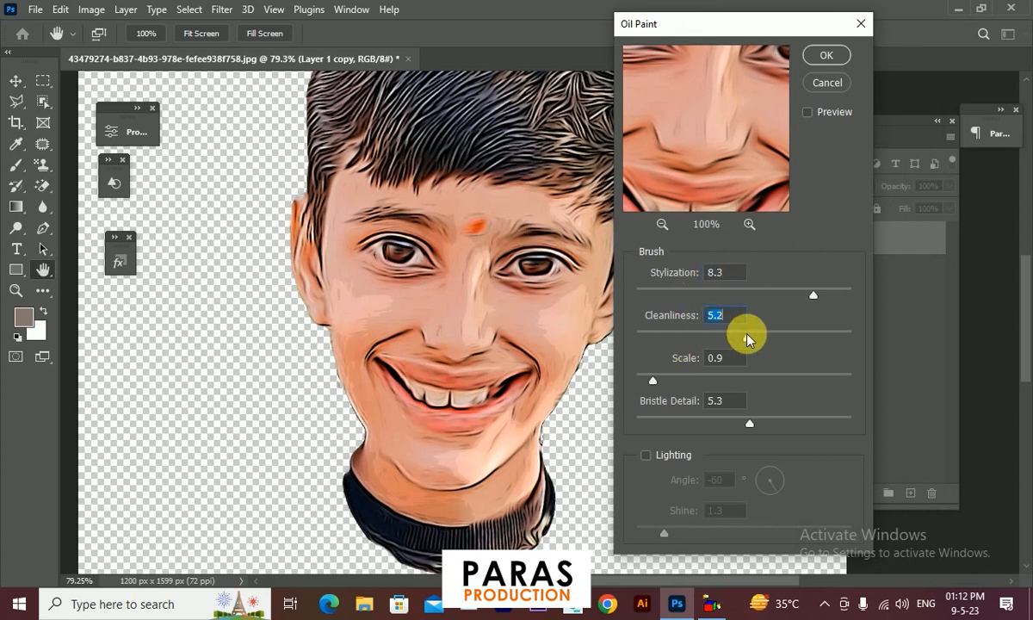
pyautogui.click(826, 55)
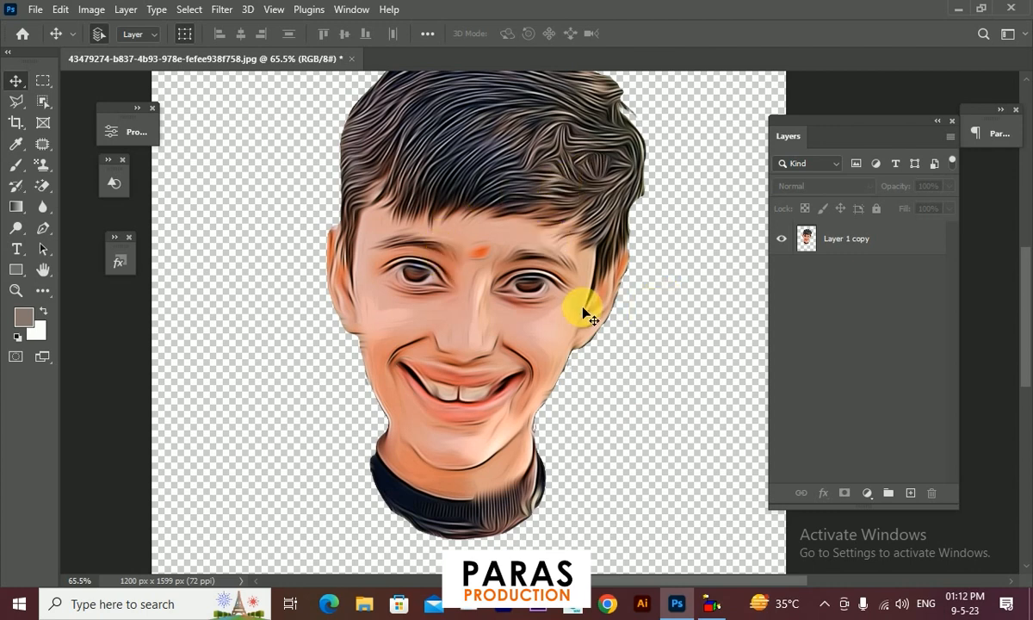
# Open Surface Blur for the head layer and move its dialog clear of the face.
pyautogui.click(369, 299)
pyautogui.scroll(-3, 369, 300)
pyautogui.scroll(10, 443, 329)
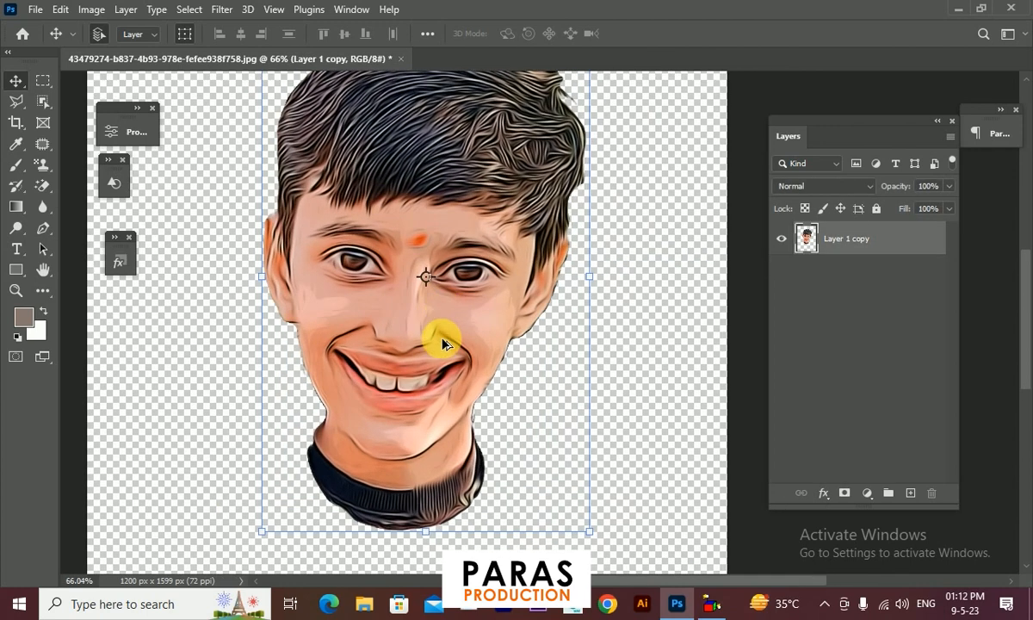
pyautogui.scroll(2, 462, 323)
pyautogui.scroll(-5, 495, 307)
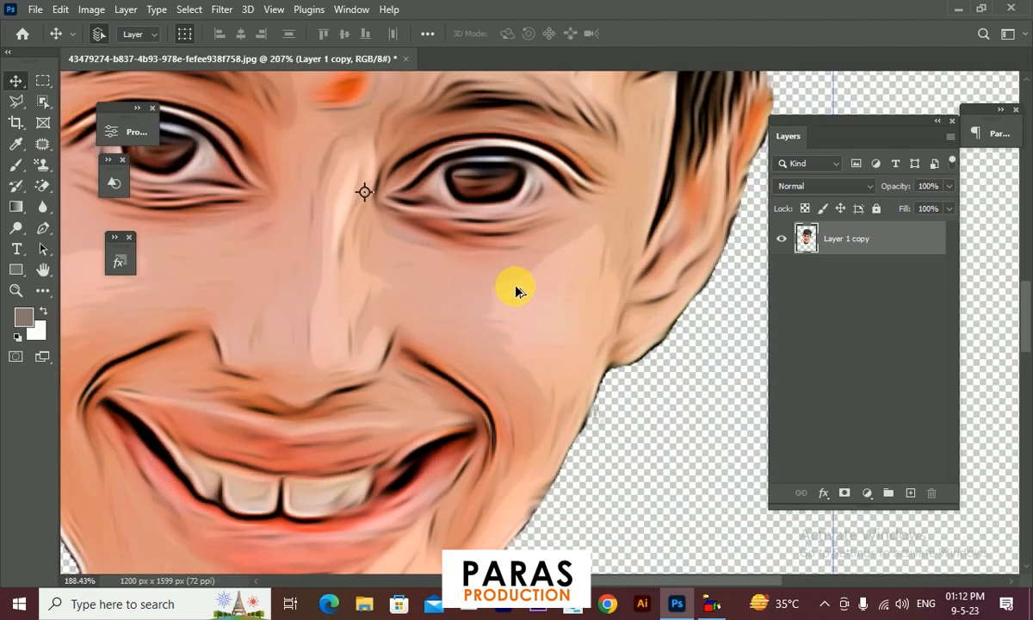
pyautogui.scroll(1, 514, 291)
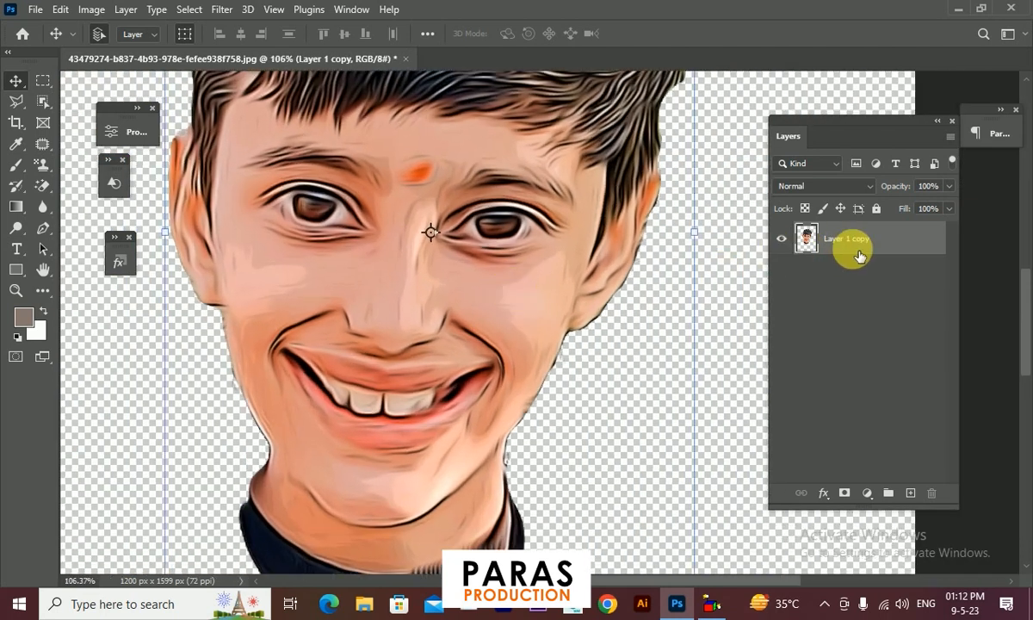
pyautogui.click(226, 14)
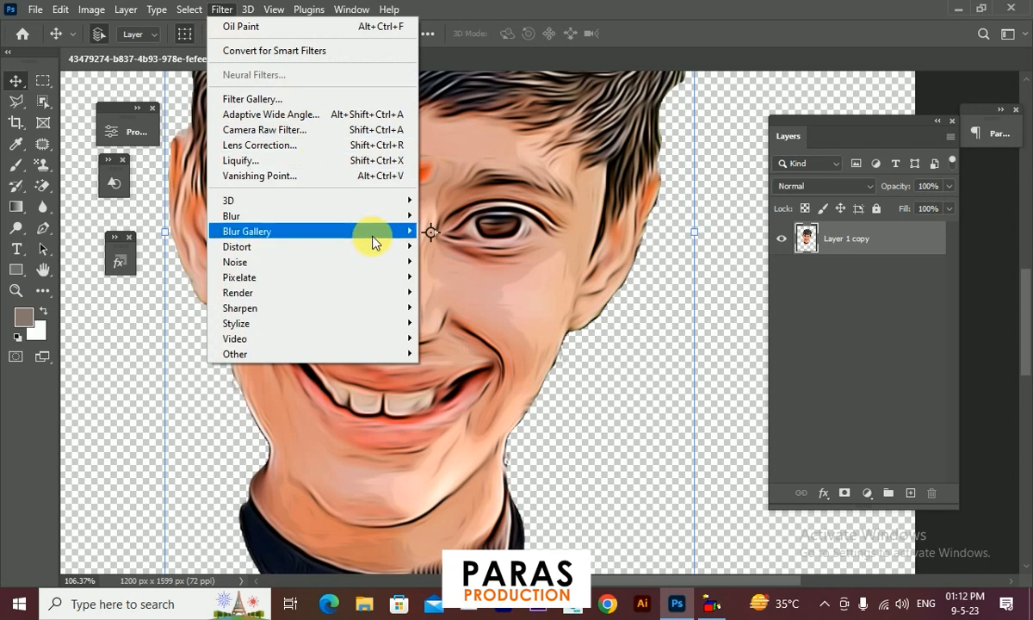
pyautogui.moveTo(374, 224)
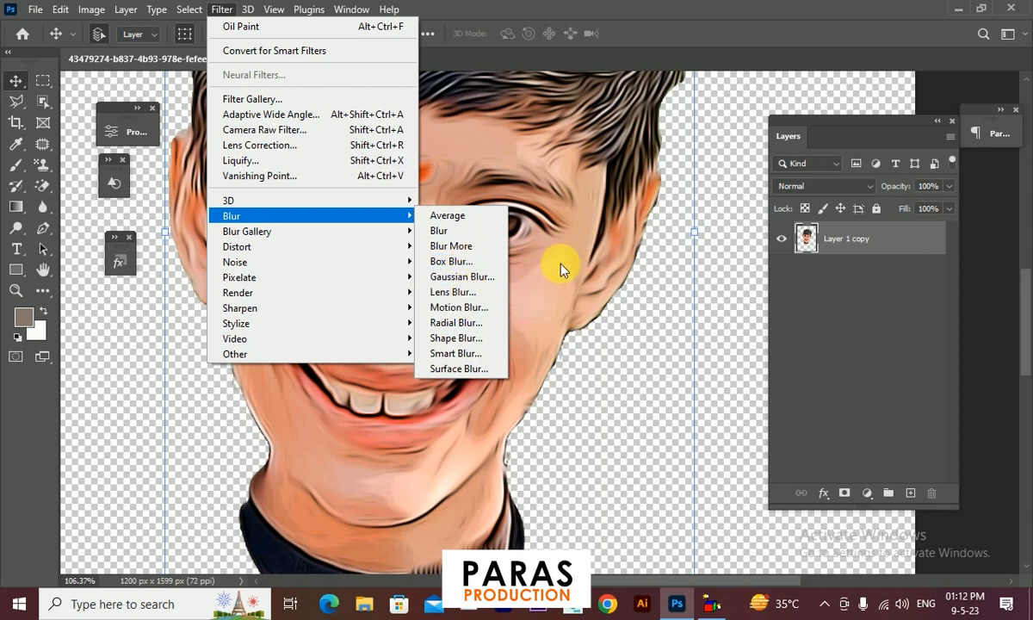
pyautogui.click(450, 370)
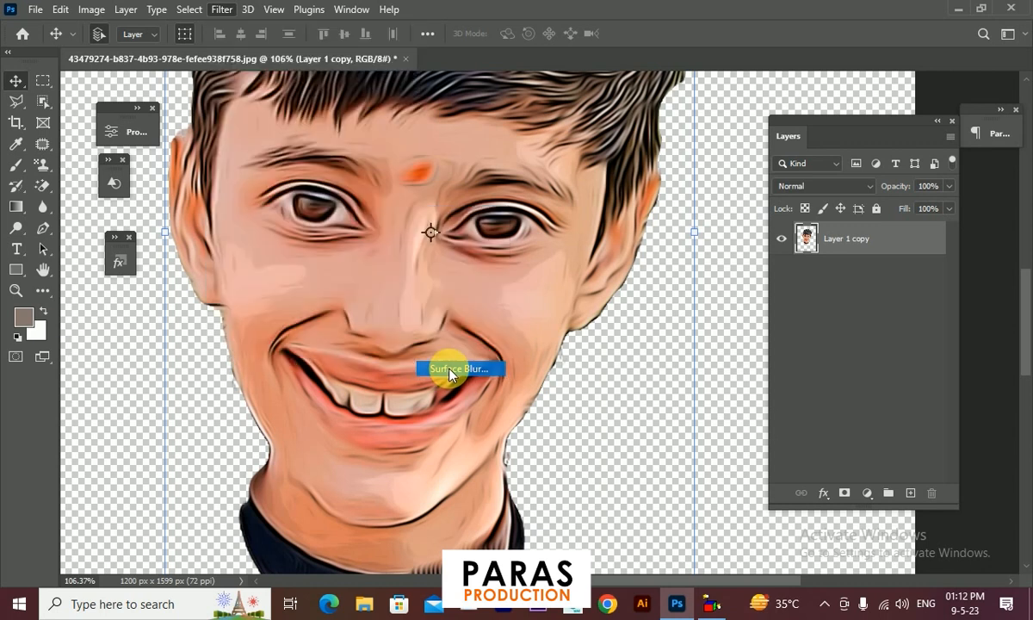
pyautogui.moveTo(490, 79); pyautogui.dragTo(728, 74)
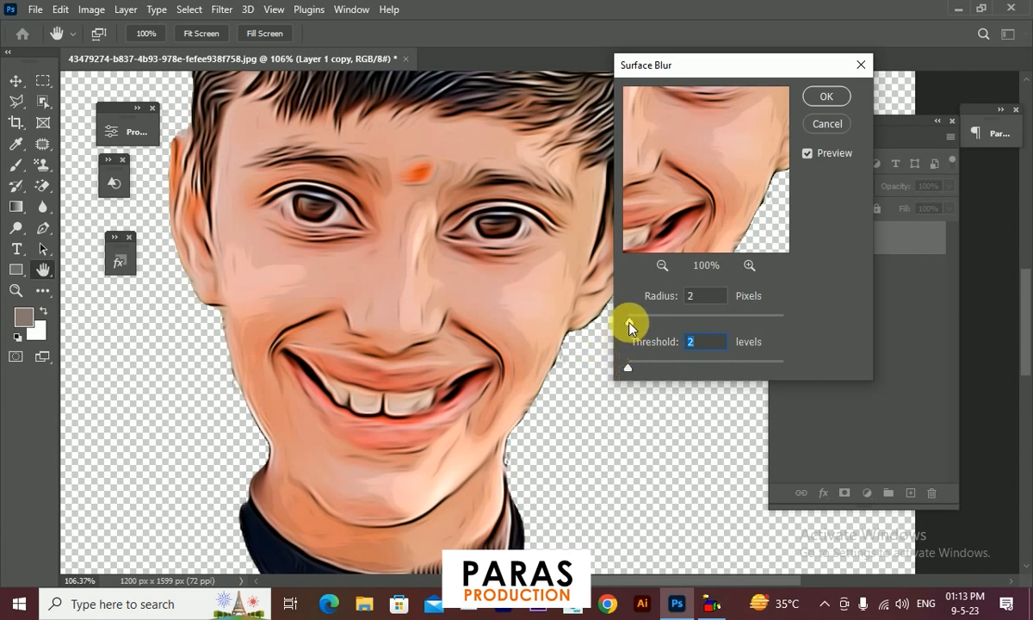
# Try several small Surface Blur radii, settle on Radius 20 pixels with Threshold 9 levels, and apply the blur.
pyautogui.moveTo(625, 325); pyautogui.dragTo(624, 325)
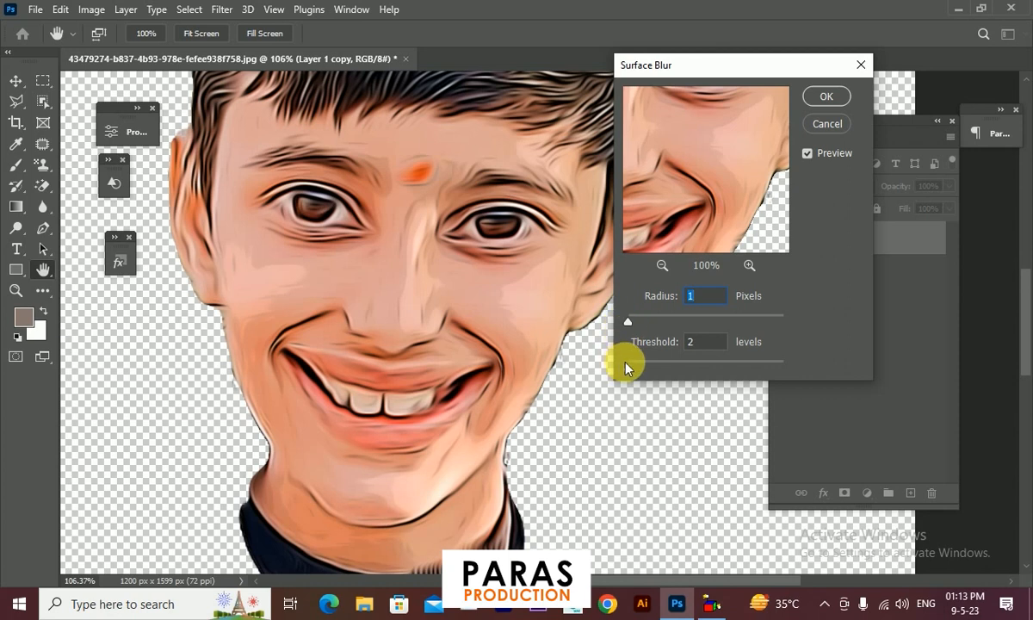
pyautogui.press('Tab')
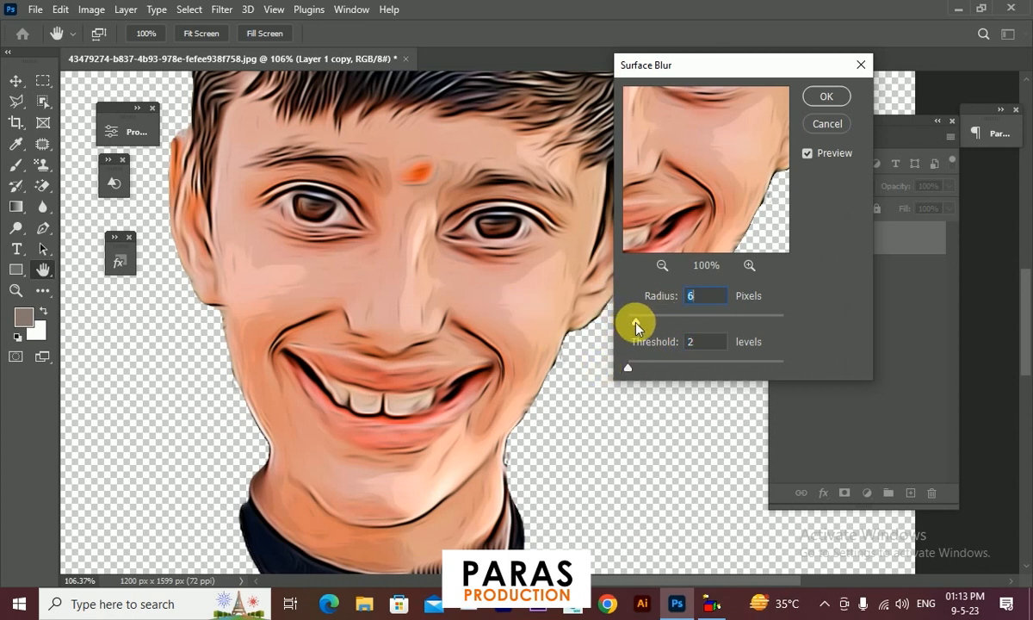
pyautogui.moveTo(646, 327); pyautogui.dragTo(646, 325)
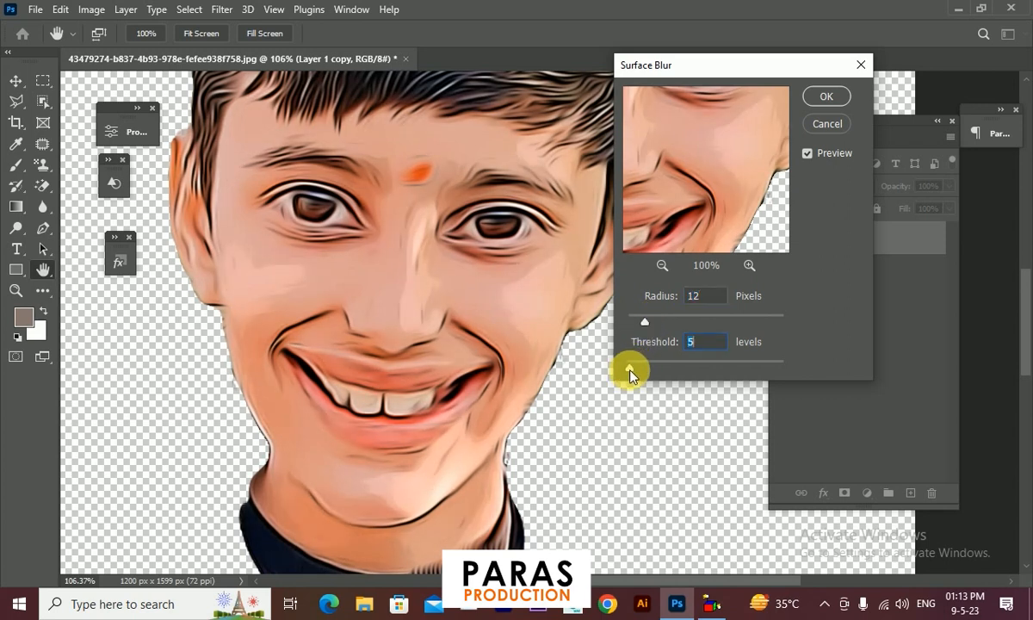
pyautogui.moveTo(629, 371); pyautogui.dragTo(630, 370)
pyautogui.moveTo(645, 323); pyautogui.dragTo(658, 324)
pyautogui.moveTo(629, 368); pyautogui.dragTo(631, 368)
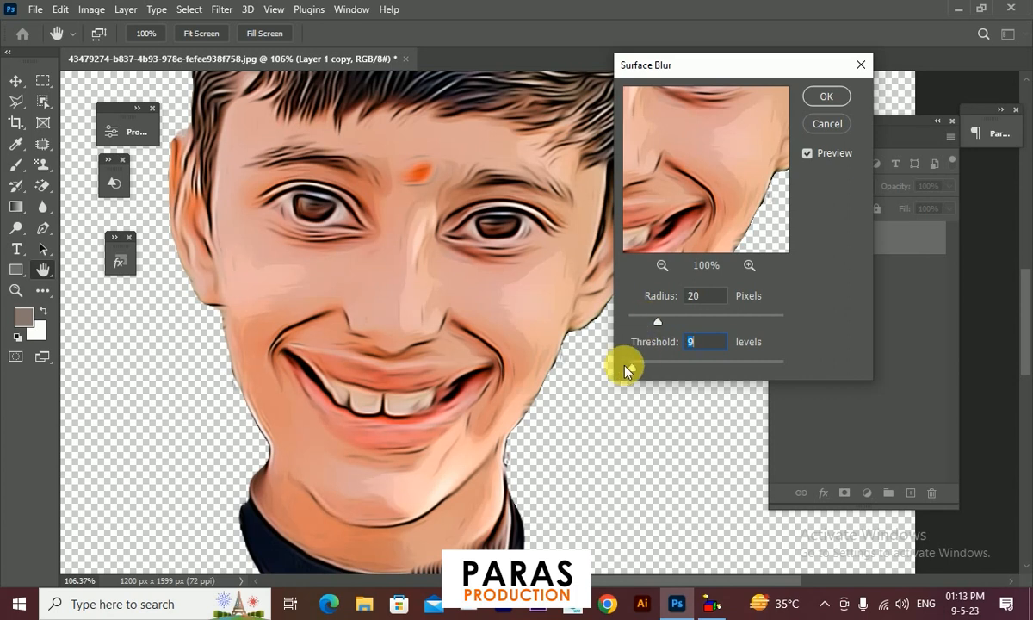
pyautogui.click(823, 98)
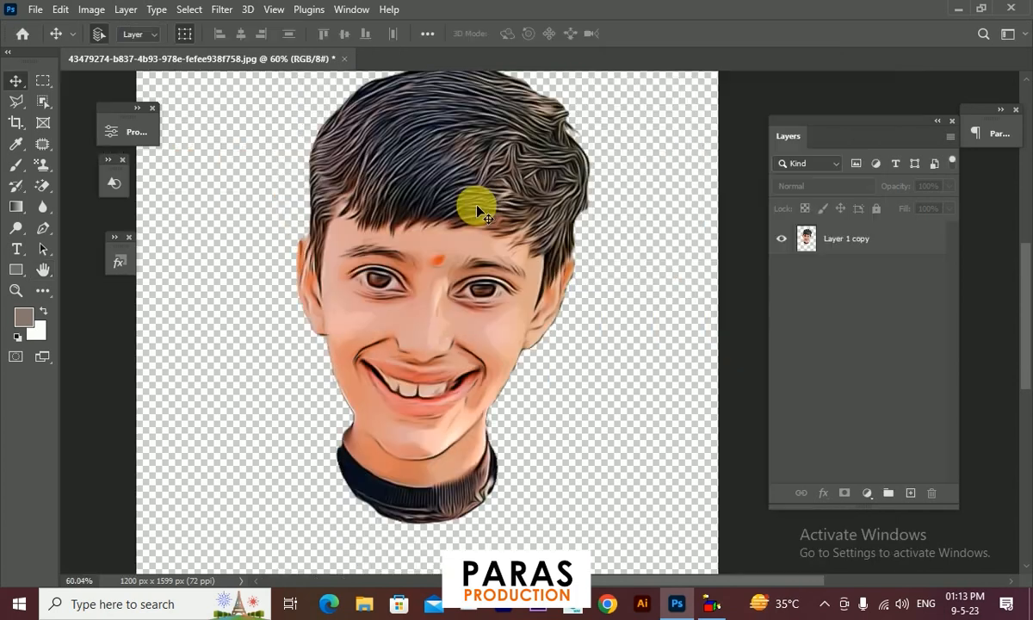
# Apply Unsharp Mask to the head layer with a reduced Amount, Radius 0.6 pixels and Threshold 8 levels.
pyautogui.scroll(2, 535, 176)
pyautogui.click(901, 241)
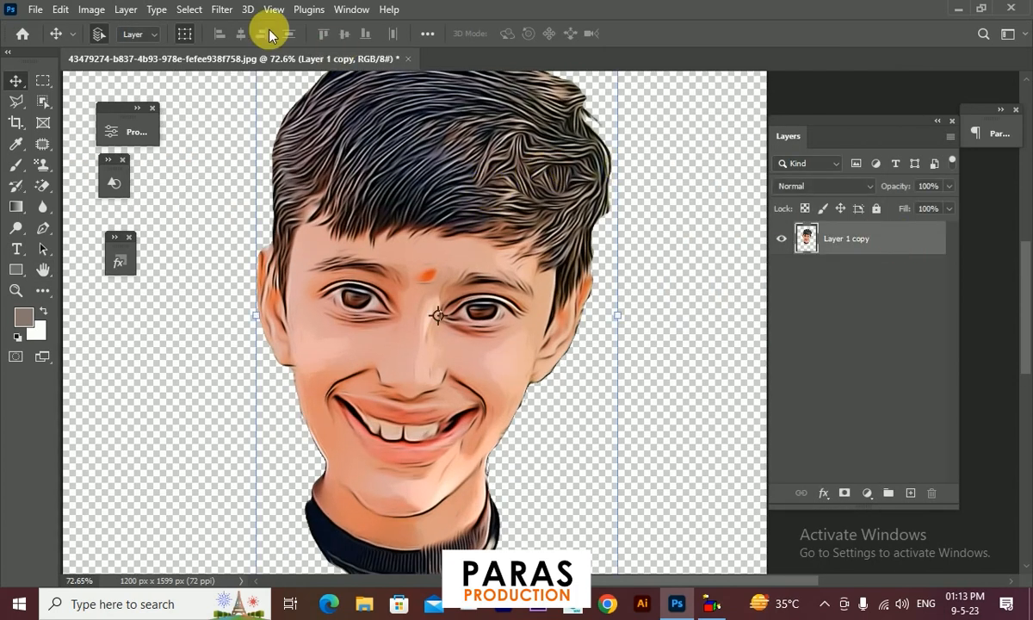
pyautogui.click(222, 9)
pyautogui.moveTo(308, 315)
pyautogui.click(441, 369)
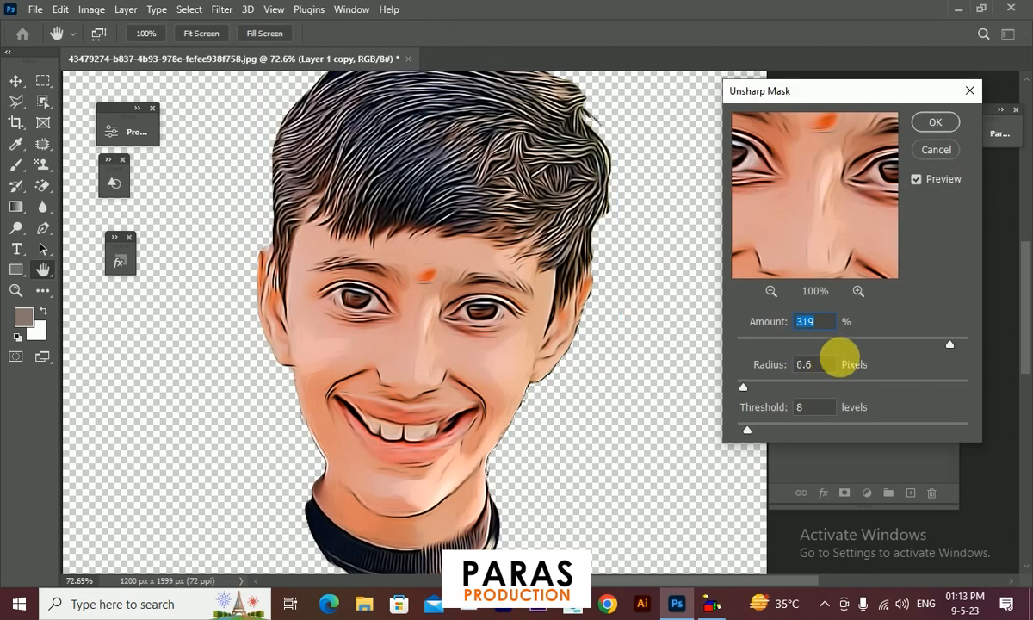
pyautogui.moveTo(904, 346); pyautogui.dragTo(860, 346)
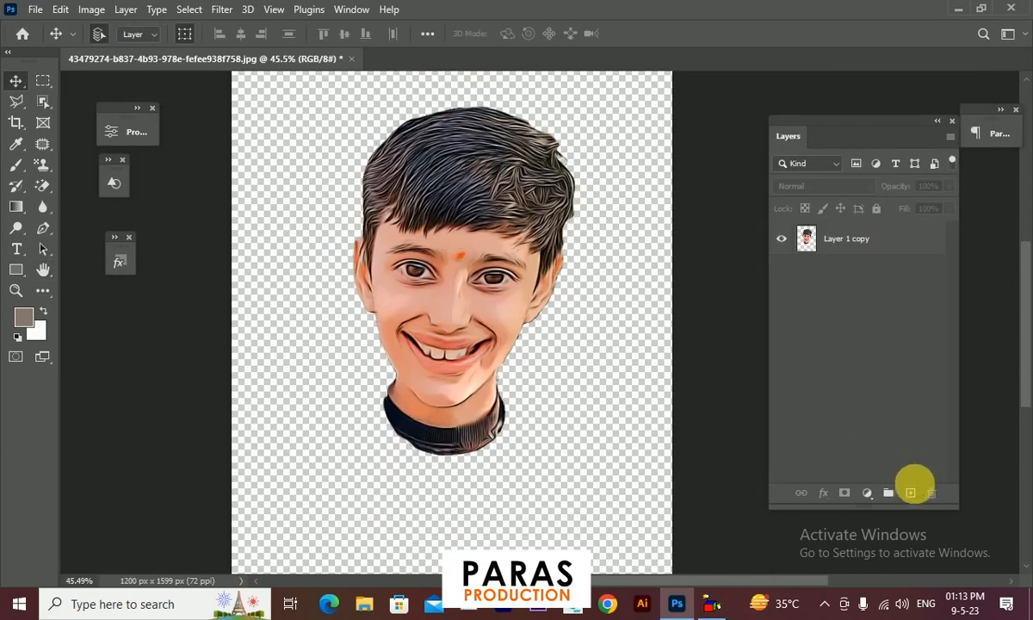
# Add a new layer beneath the head layer and fill it with the greyish-brown foreground colour as a background.
pyautogui.click(911, 493)
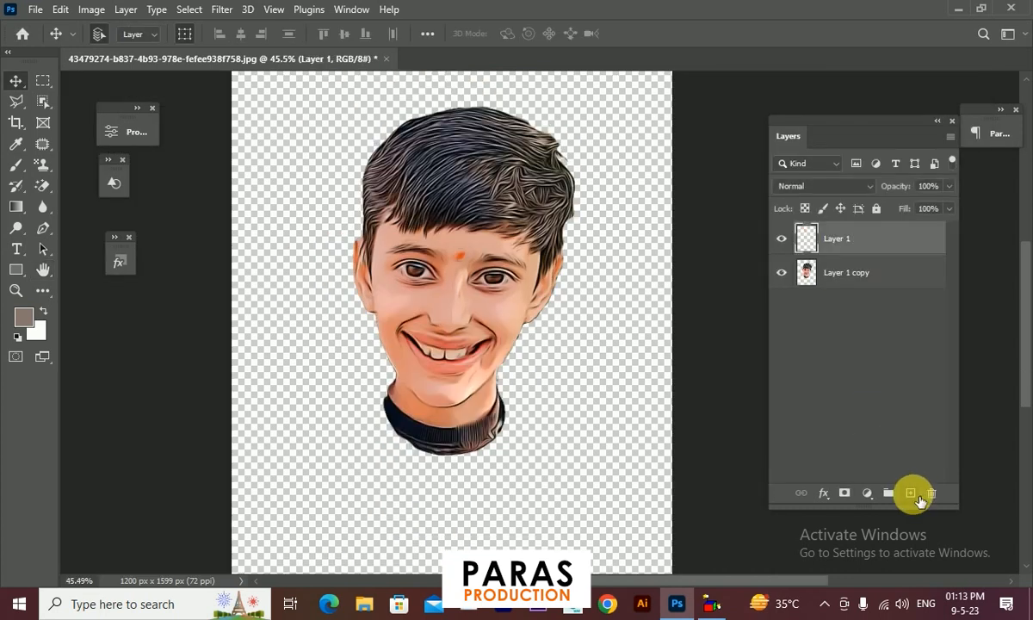
pyautogui.moveTo(835, 239); pyautogui.dragTo(883, 312)
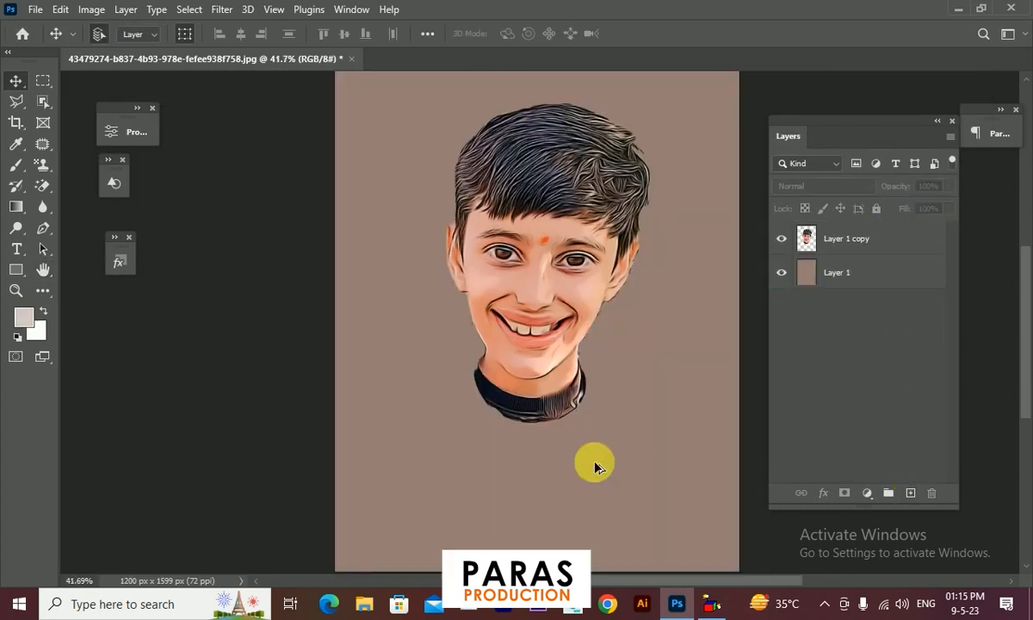
pyautogui.scroll(1, 595, 466)
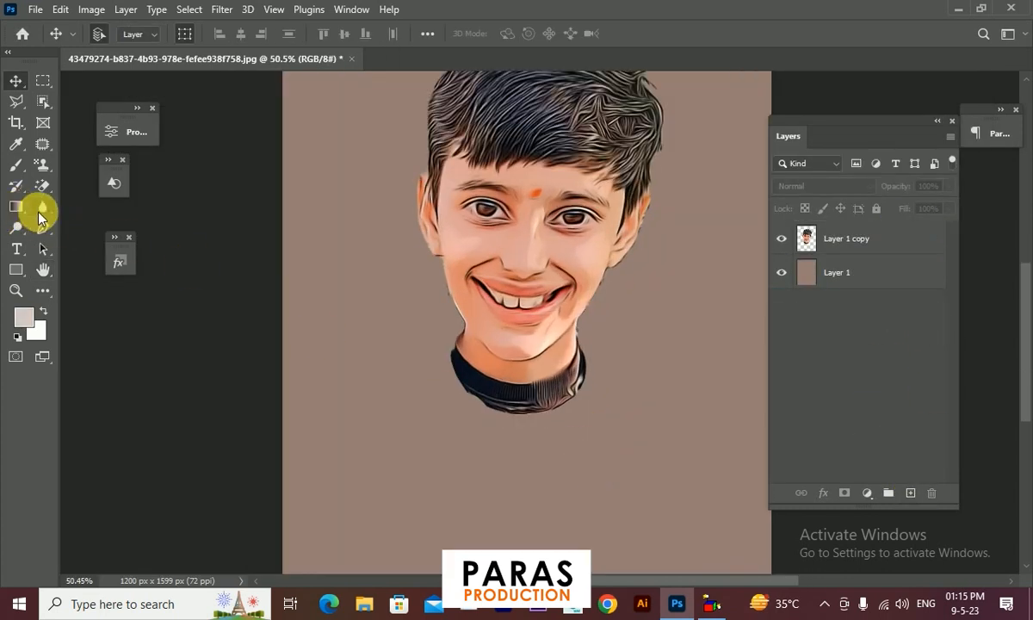
# Choose the Smudge tool, try smearing the head layer's collar downward with a 211 px brush at 55% strength, and undo it.
pyautogui.click(43, 210)
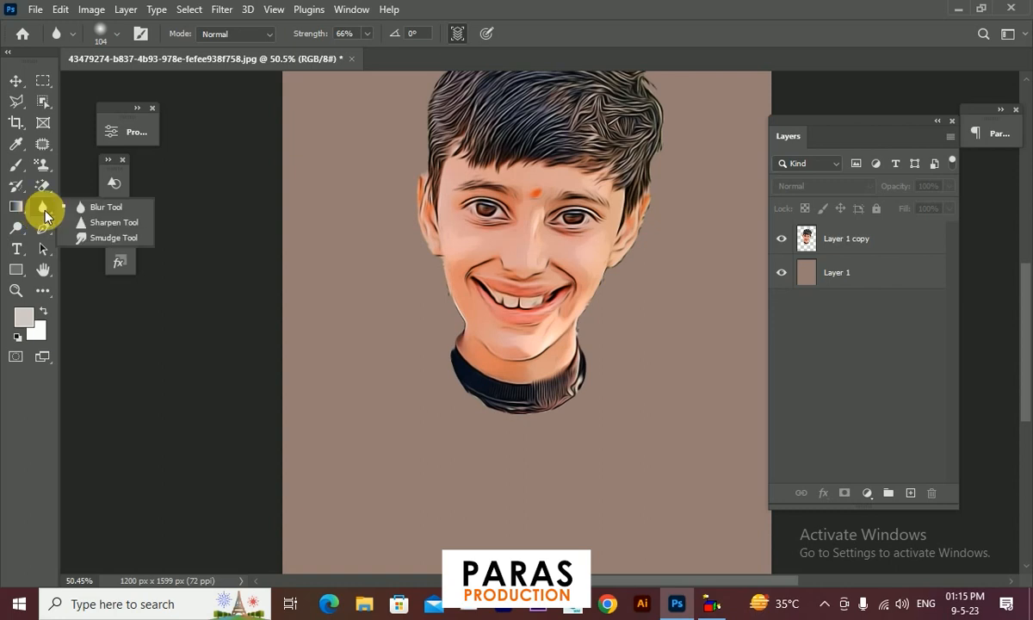
pyautogui.click(97, 240)
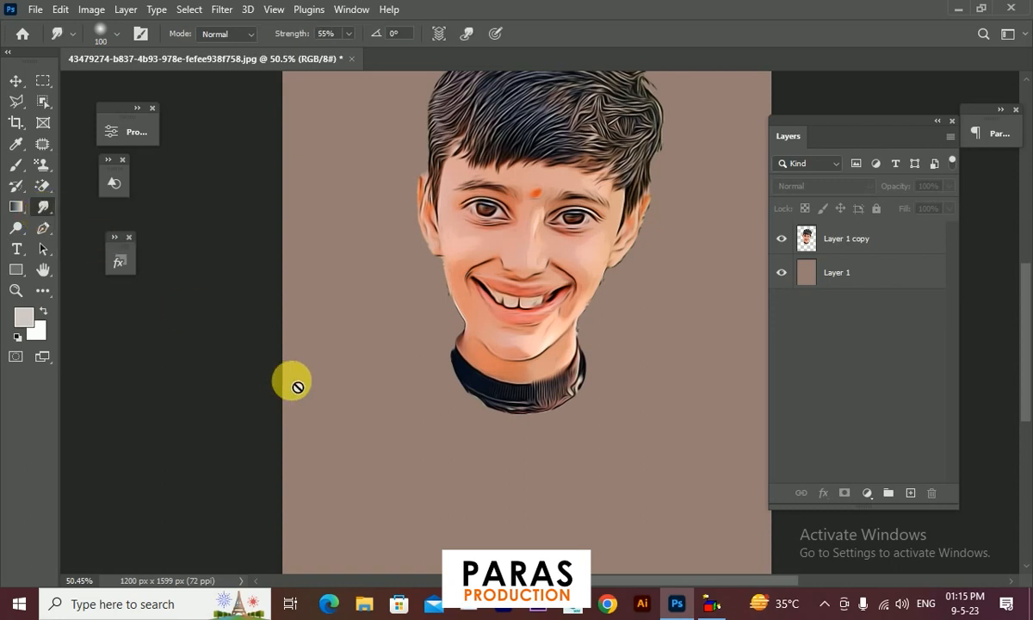
pyautogui.click(919, 246)
pyautogui.moveTo(467, 373); pyautogui.dragTo(468, 534)
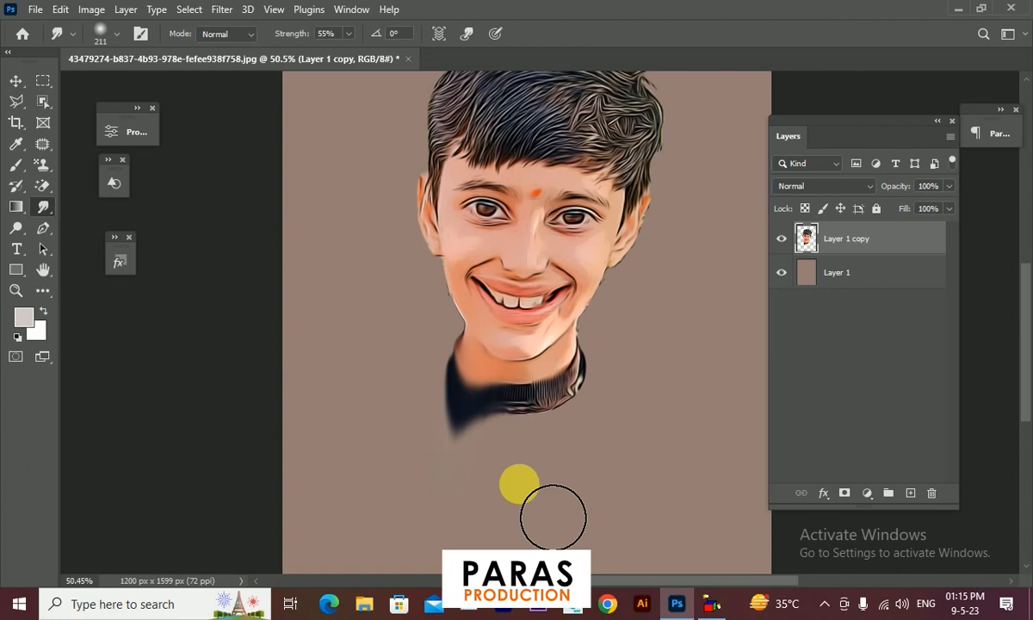
pyautogui.hotkey('ctrl', 'z')
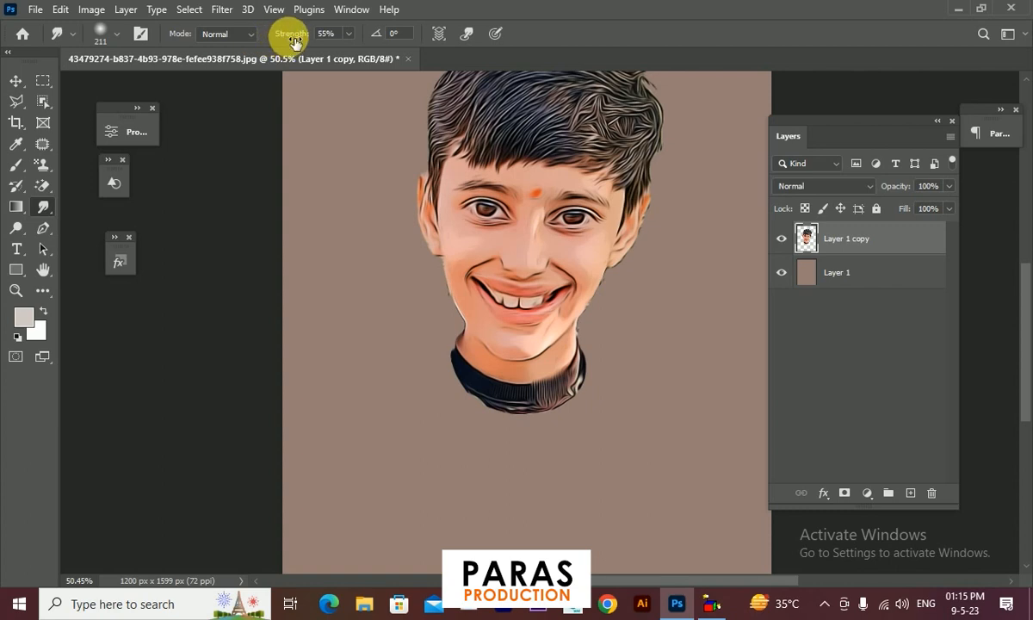
# Try smearing the neck and collar downward at 96% strength, undo the stroke, and set the Smudge strength to 60%.
pyautogui.moveTo(293, 41); pyautogui.dragTo(325, 39)
pyautogui.moveTo(498, 397); pyautogui.dragTo(505, 536)
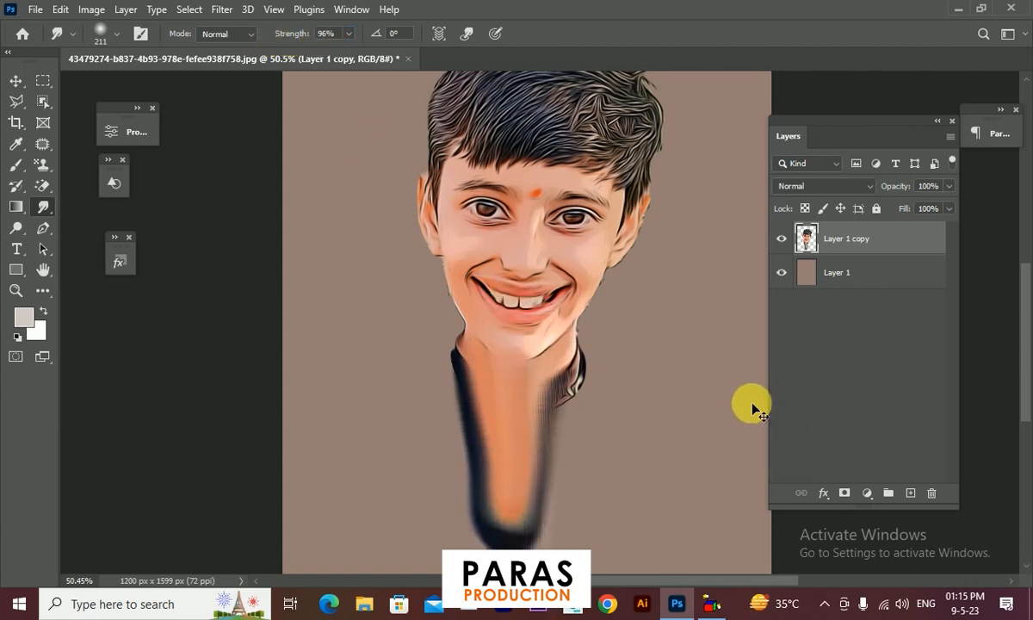
pyautogui.hotkey('ctrl', 'z')
pyautogui.moveTo(295, 36); pyautogui.dragTo(274, 40)
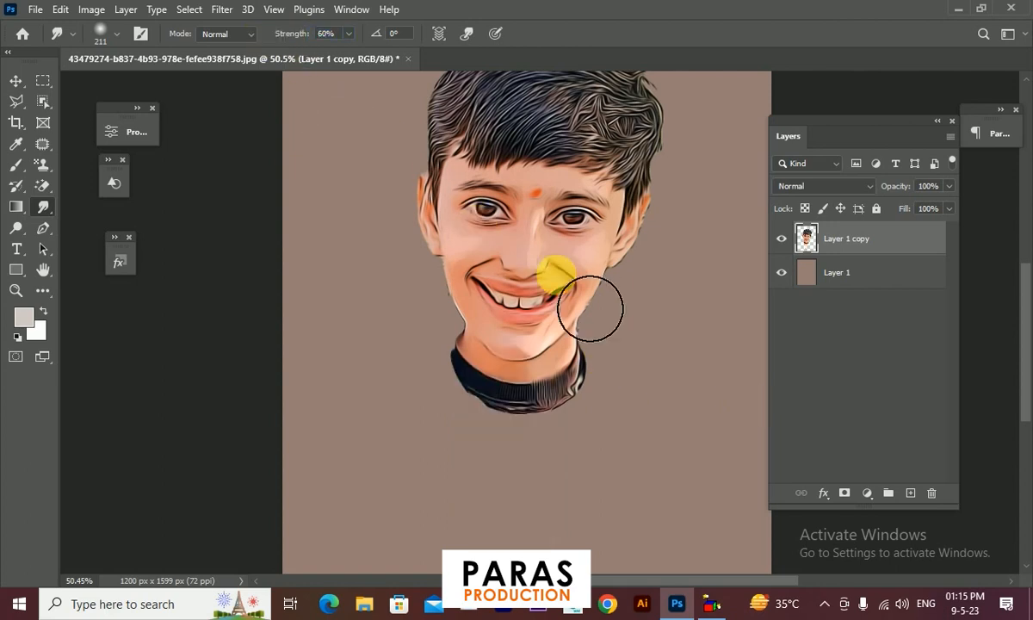
# Set the Smudge tool to the 284 px speckled brush tip, reduce its size to 33 px and set Strength to 70%.
pyautogui.click(139, 35)
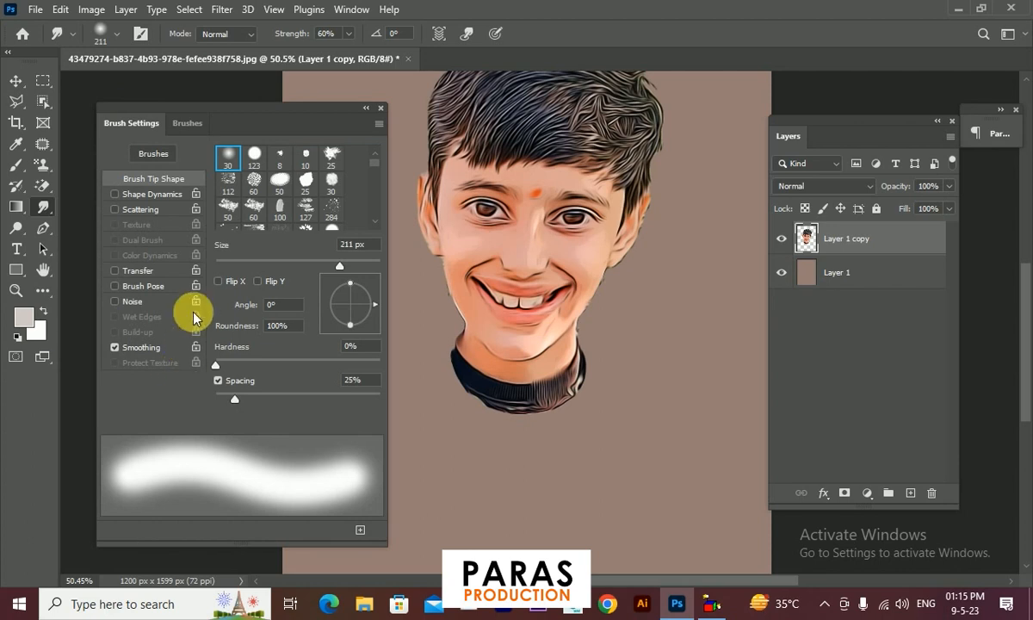
pyautogui.click(345, 220)
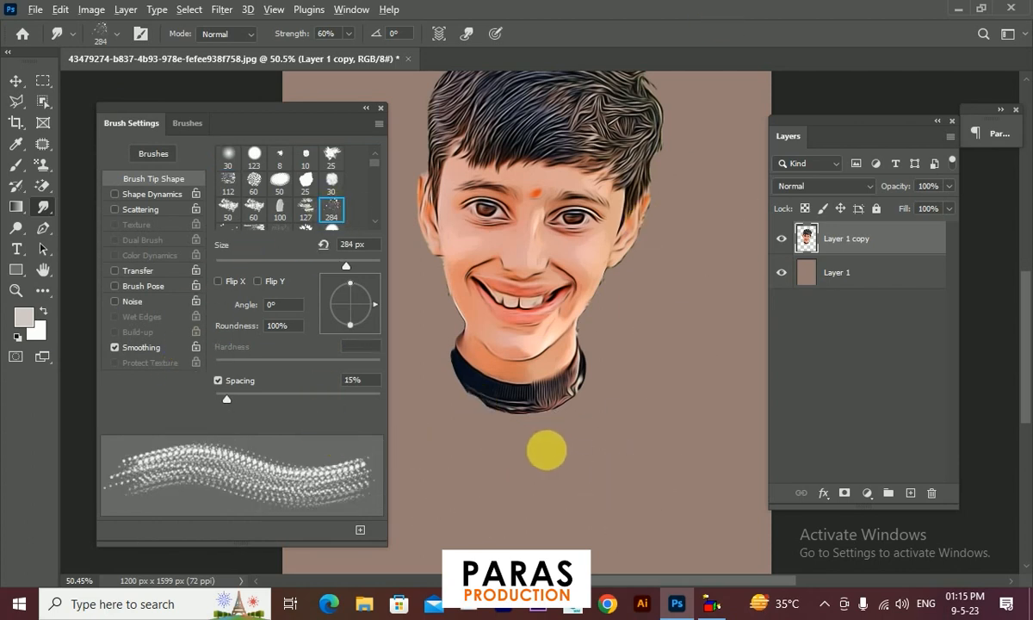
pyautogui.scroll(3, 547, 448)
pyautogui.moveTo(491, 454); pyautogui.dragTo(465, 452)
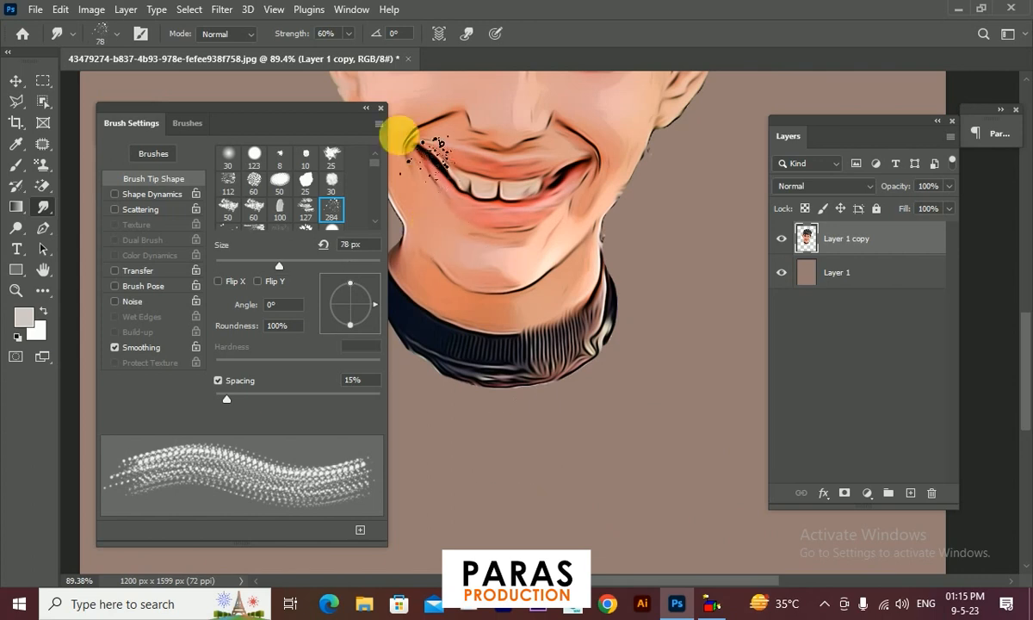
pyautogui.click(366, 108)
pyautogui.moveTo(381, 379); pyautogui.dragTo(361, 379)
pyautogui.moveTo(388, 297); pyautogui.dragTo(395, 303)
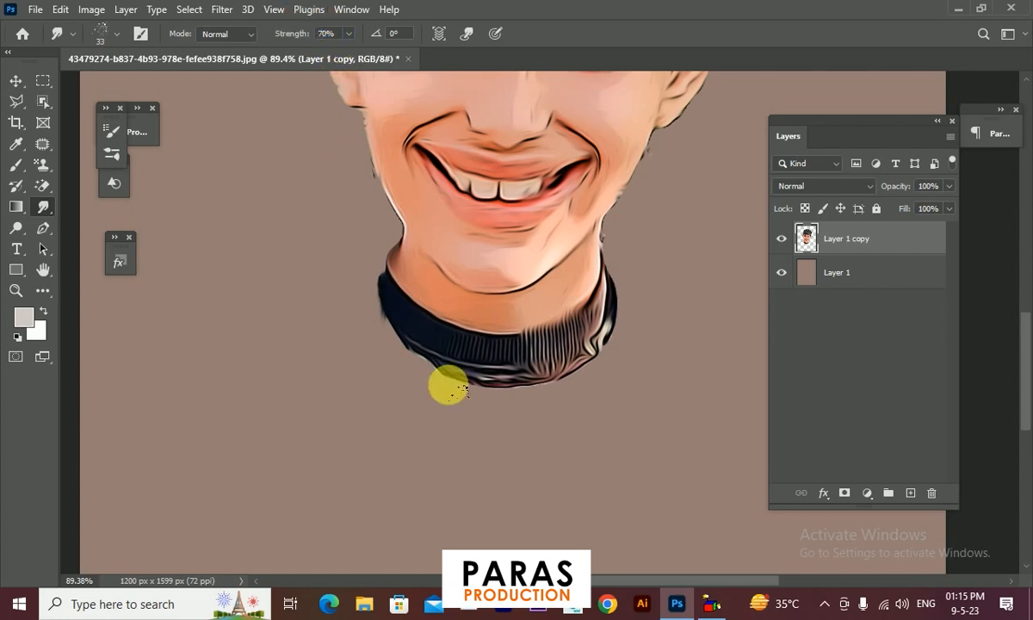
# Smear the collar's left side and lower edge downward into ragged paint drips with several vertical smudge strokes.
pyautogui.moveTo(387, 316); pyautogui.dragTo(387, 400)
pyautogui.moveTo(404, 344)
pyautogui.mouseDown()
pyautogui.moveTo(424, 378)
pyautogui.moveTo(420, 336)
pyautogui.moveTo(414, 430)
pyautogui.mouseUp()
pyautogui.moveTo(432, 358); pyautogui.dragTo(448, 434)
pyautogui.moveTo(376, 306); pyautogui.dragTo(382, 462)
pyautogui.moveTo(387, 312)
pyautogui.mouseDown()
pyautogui.moveTo(393, 467)
pyautogui.moveTo(406, 304)
pyautogui.moveTo(371, 422)
pyautogui.mouseUp()
pyautogui.moveTo(445, 370); pyautogui.dragTo(430, 441)
pyautogui.moveTo(484, 371); pyautogui.dragTo(486, 447)
# Raise the Smudge strength to 89% and pull the right part of the collar's lower edge downward.
pyautogui.press('8')
pyautogui.press('9')
pyautogui.moveTo(574, 359); pyautogui.dragTo(563, 398)
pyautogui.moveTo(528, 375); pyautogui.dragTo(514, 413)
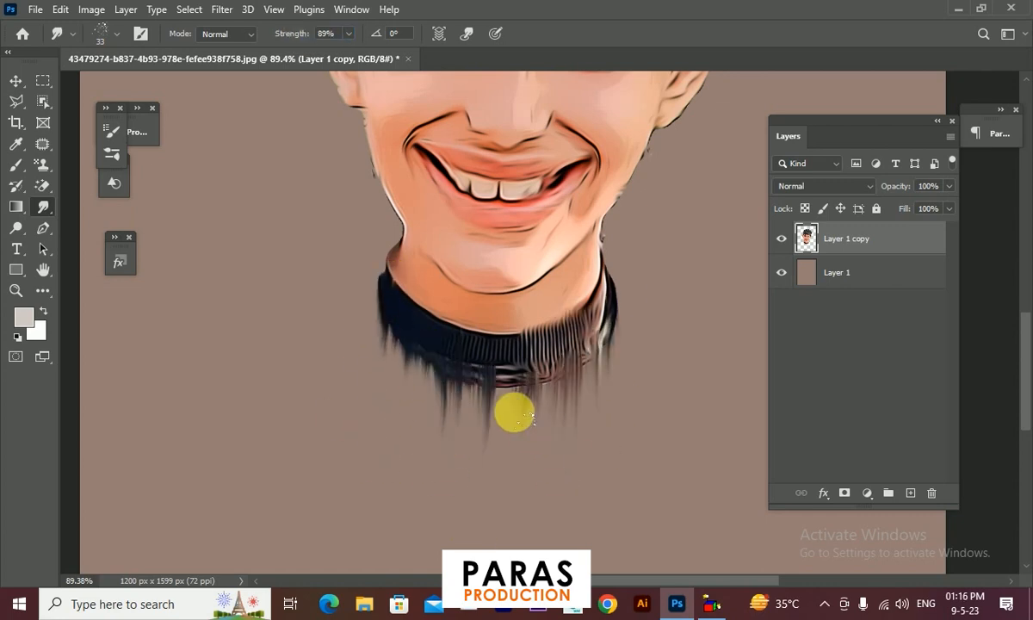
# Smudge the outer edges of the head and face into the background using short strokes with a smaller brush.
pyautogui.moveTo(641, 146); pyautogui.dragTo(544, 256)
pyautogui.scroll(6, 544, 256)
pyautogui.press('[')
pyautogui.press('[')
pyautogui.press('[')
pyautogui.moveTo(510, 293); pyautogui.dragTo(495, 387)
pyautogui.moveTo(482, 370); pyautogui.dragTo(456, 465)
pyautogui.moveTo(544, 241); pyautogui.dragTo(516, 336)
pyautogui.scroll(-8, 491, 336)
pyautogui.scroll(9, 280, 334)
pyautogui.moveTo(334, 297)
pyautogui.mouseDown()
pyautogui.moveTo(344, 397)
pyautogui.moveTo(377, 503)
pyautogui.mouseUp()
pyautogui.scroll(-8, 344, 461)
pyautogui.moveTo(571, 438); pyautogui.dragTo(570, 474)
pyautogui.scroll(-1, 570, 475)
# Smudge the hair's outer edges outward into fine strands with a 20 px brush at 89% strength.
pyautogui.press(']')
pyautogui.press(']')
pyautogui.moveTo(634, 172); pyautogui.dragTo(548, 326)
pyautogui.scroll(4, 547, 325)
pyautogui.moveTo(568, 164); pyautogui.dragTo(609, 198)
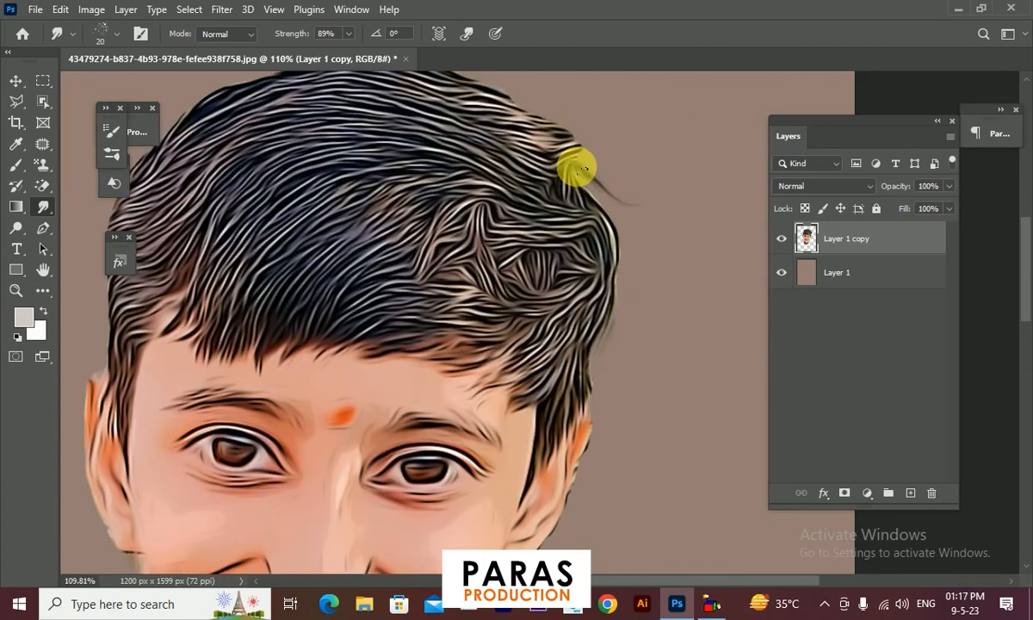
pyautogui.moveTo(215, 99); pyautogui.dragTo(150, 137)
pyautogui.moveTo(250, 108); pyautogui.dragTo(346, 166)
# Finish softening the remaining edges of the head and neck with smudge strokes.
pyautogui.scroll(1, 344, 258)
pyautogui.moveTo(372, 303); pyautogui.dragTo(378, 346)
pyautogui.moveTo(296, 33); pyautogui.dragTo(284, 33)
pyautogui.scroll(2, 588, 438)
pyautogui.moveTo(680, 538)
pyautogui.mouseDown()
pyautogui.moveTo(563, 438)
pyautogui.moveTo(551, 482)
pyautogui.mouseUp()
pyautogui.scroll(-4, 581, 422)
pyautogui.moveTo(468, 564); pyautogui.dragTo(551, 360)
pyautogui.moveTo(534, 447); pyautogui.dragTo(552, 344)
pyautogui.moveTo(456, 422); pyautogui.dragTo(457, 471)
# Select the background layer beneath the head and fill it with 50% Gray at 100% opacity in Normal mode.
pyautogui.hotkey('ctrl', '0')
pyautogui.press('v')
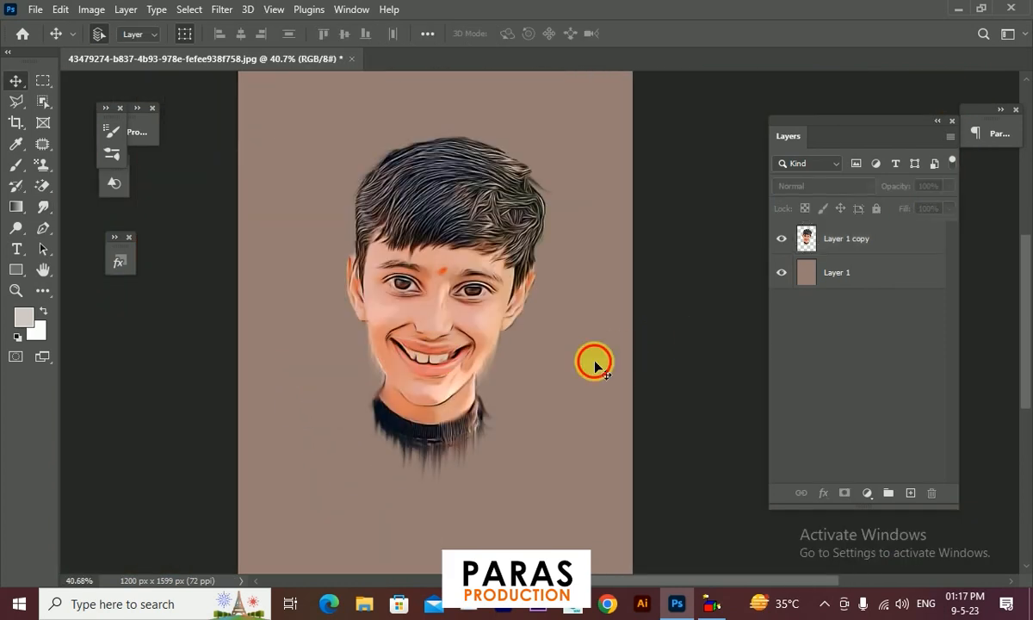
pyautogui.click(594, 363)
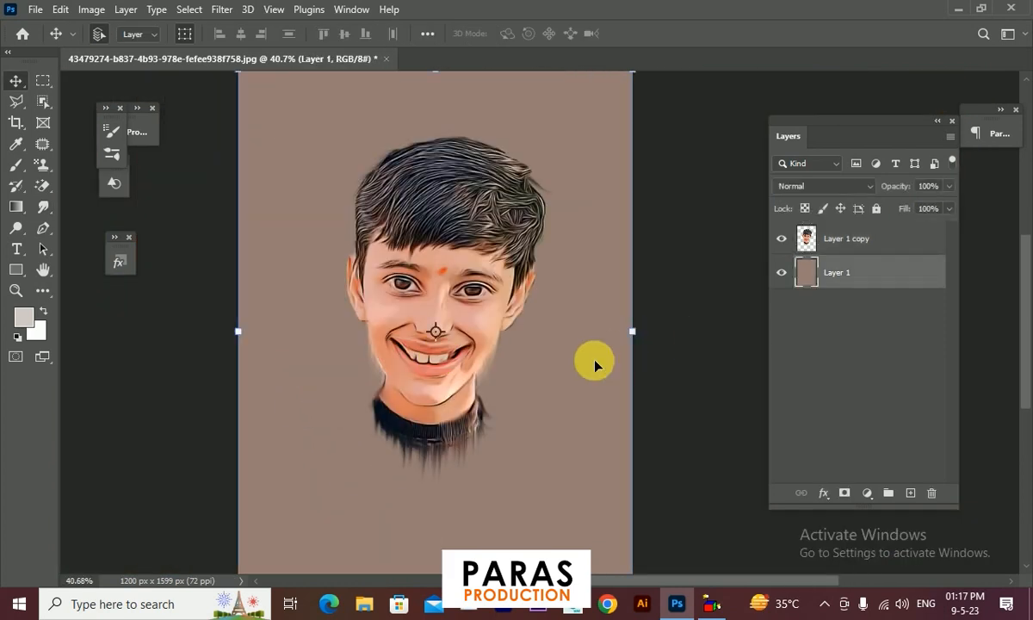
pyautogui.hotkey('shift', 'F5')
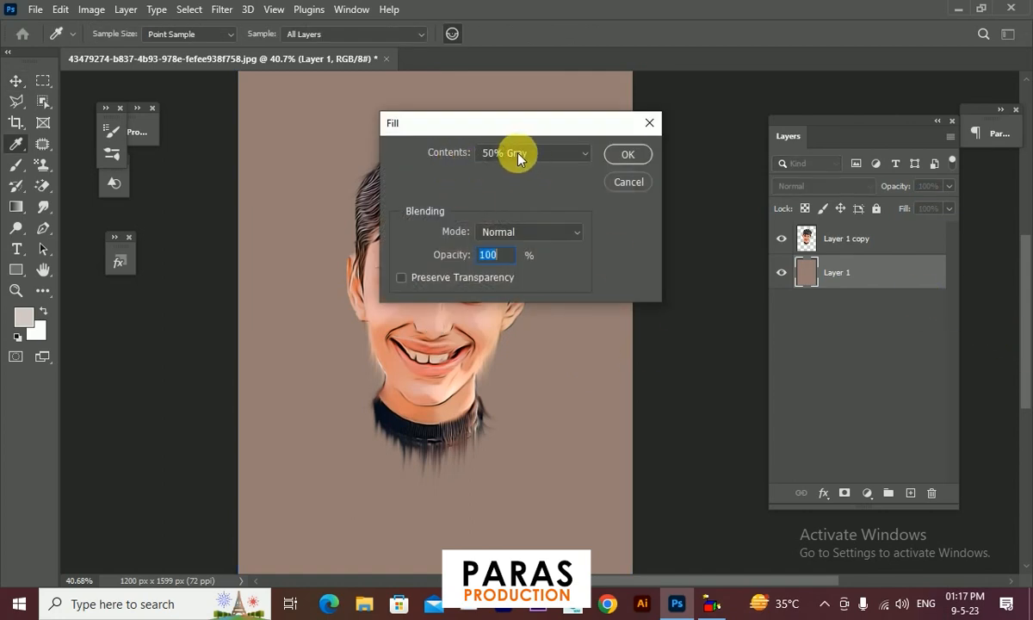
pyautogui.click(627, 154)
pyautogui.click(17, 80)
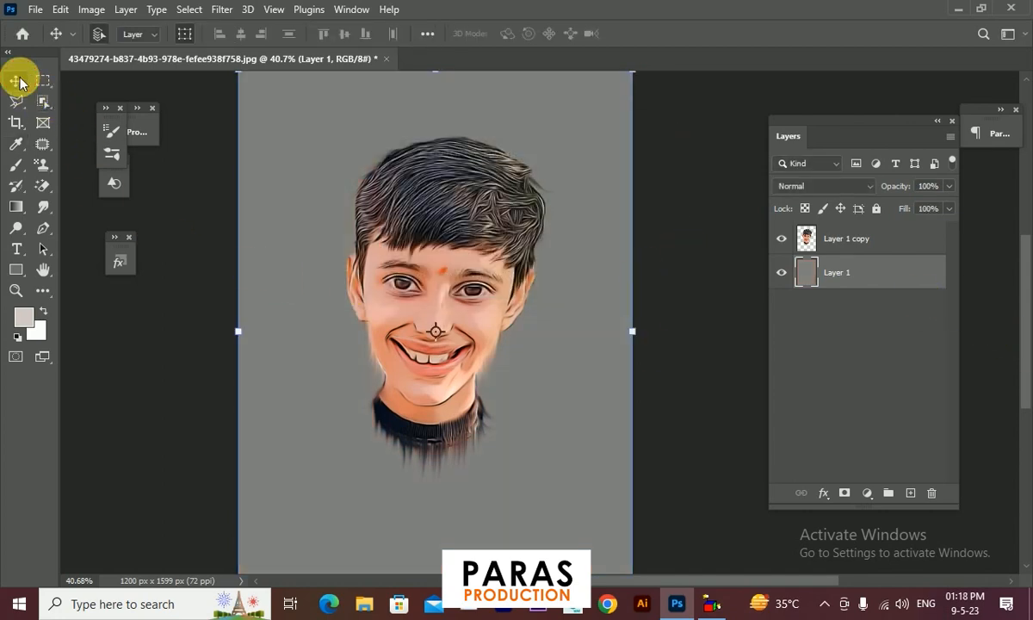
pyautogui.click(698, 249)
pyautogui.scroll(-2, 472, 331)
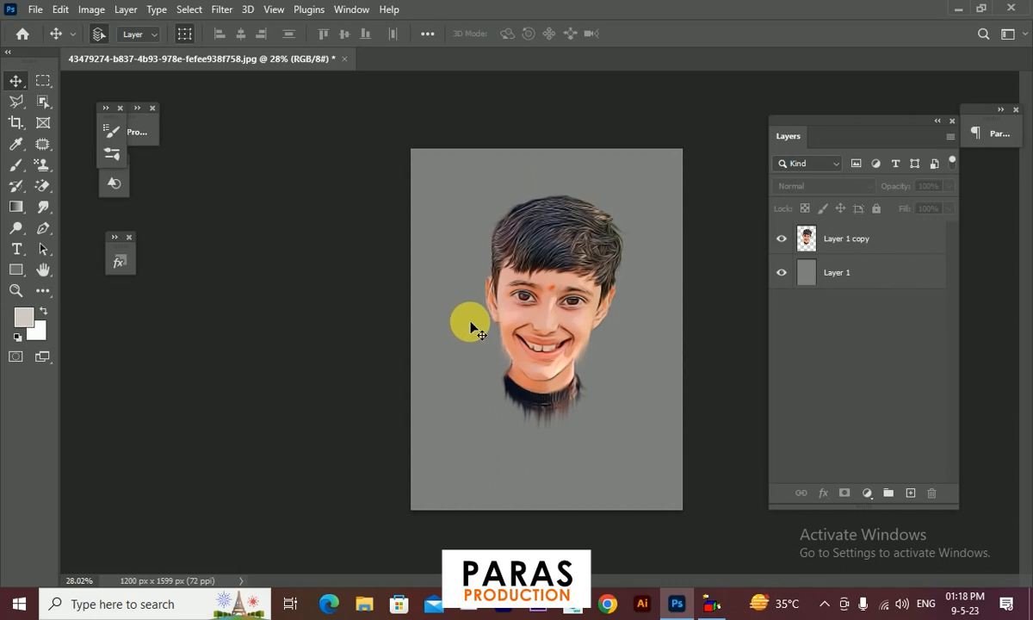
# Add a soft dark Drop Shadow effect around the head layer.
pyautogui.click(577, 303)
pyautogui.scroll(2, 733, 254)
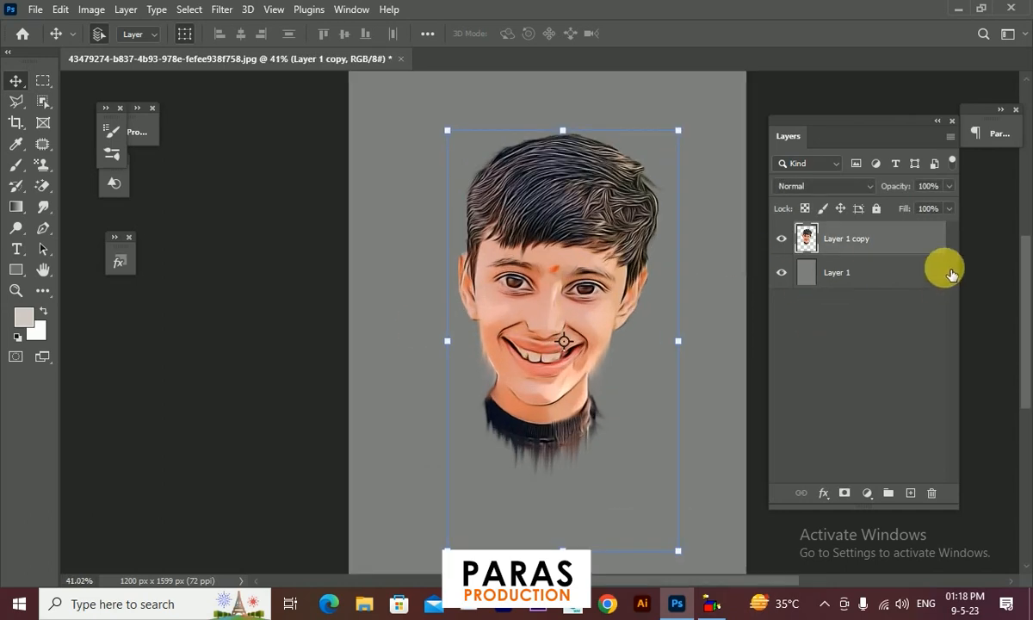
pyautogui.moveTo(528, 49); pyautogui.dragTo(839, 67)
pyautogui.click(742, 396)
pyautogui.moveTo(594, 294); pyautogui.dragTo(591, 291)
pyautogui.moveTo(940, 260); pyautogui.dragTo(968, 260)
pyautogui.moveTo(995, 174); pyautogui.dragTo(983, 179)
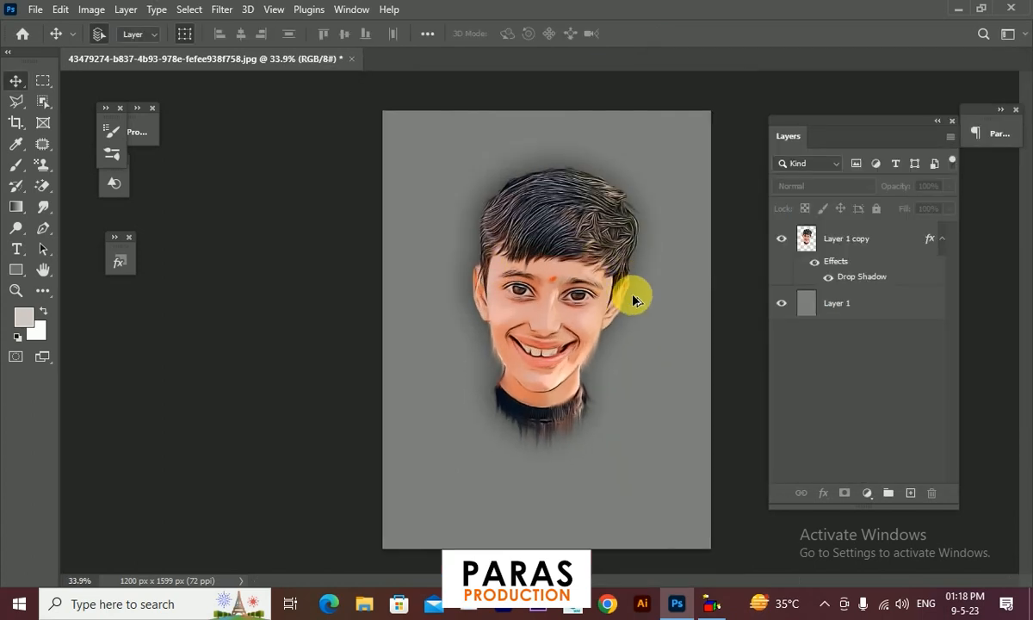
# Add a new layer above the head layer and set its blend mode to Color.
pyautogui.click(901, 239)
pyautogui.click(909, 492)
pyautogui.click(821, 186)
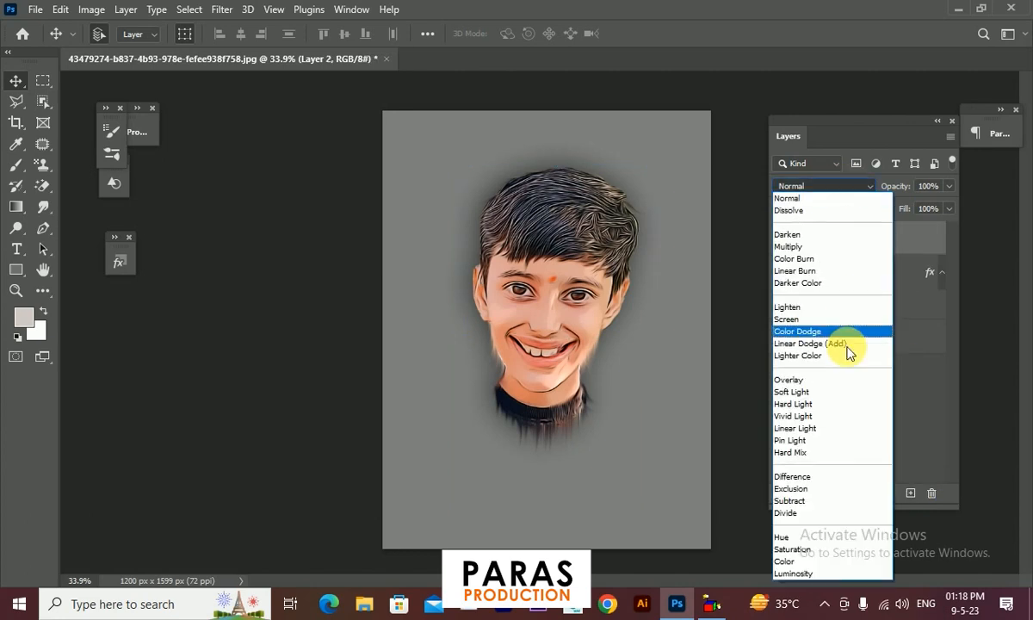
pyautogui.click(825, 560)
# Set the foreground colour to a bright saturated orange.
pyautogui.click(26, 318)
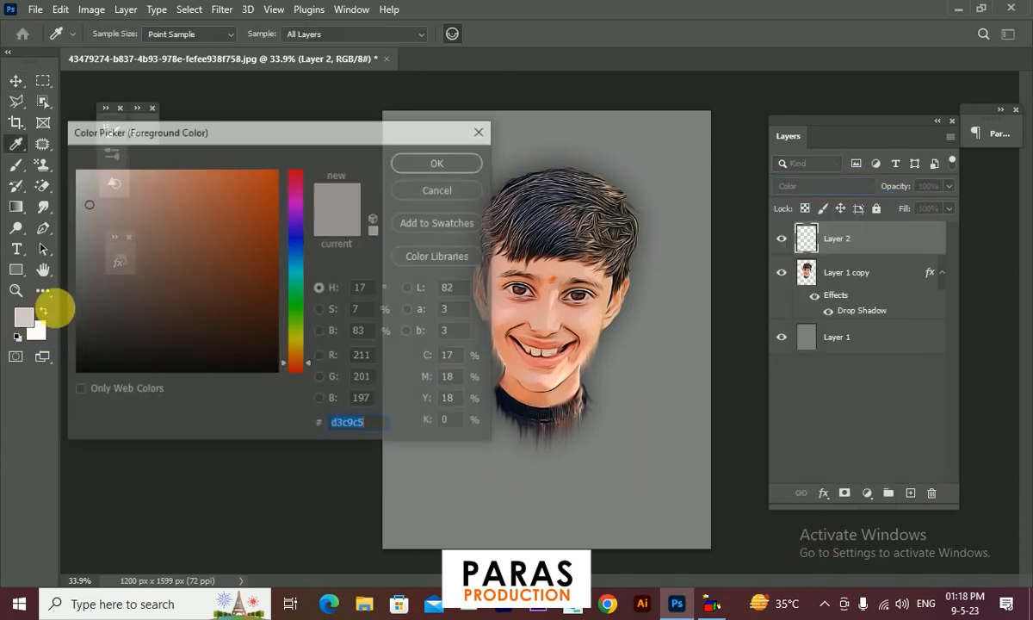
pyautogui.moveTo(273, 186); pyautogui.dragTo(360, 161)
pyautogui.click(422, 163)
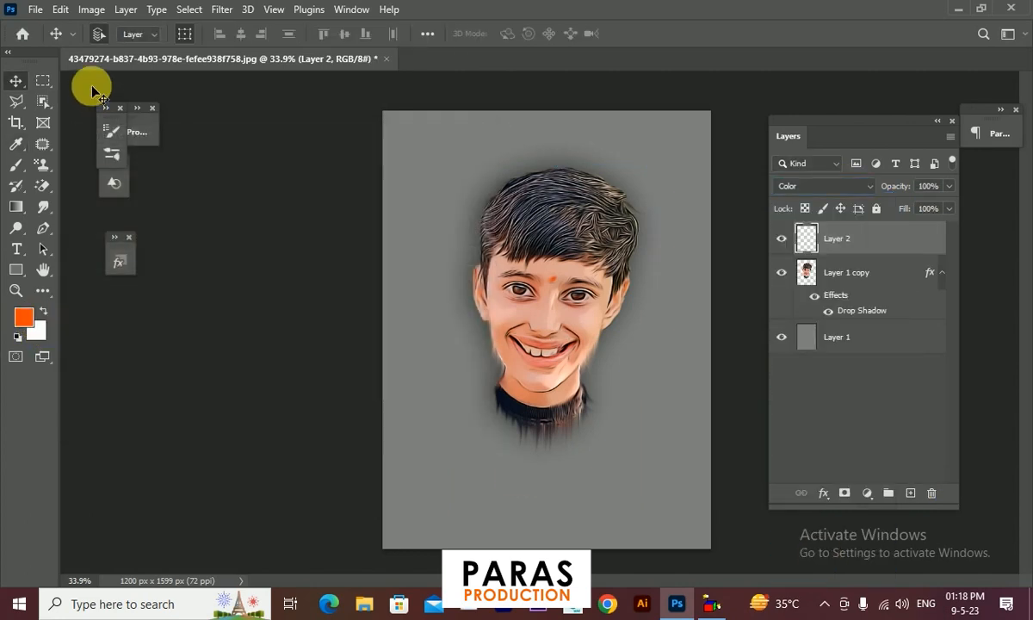
# Choose the foreground-to-transparent gradient preset and draw a linear gradient from the canvas's upper right down over the face.
pyautogui.click(16, 207)
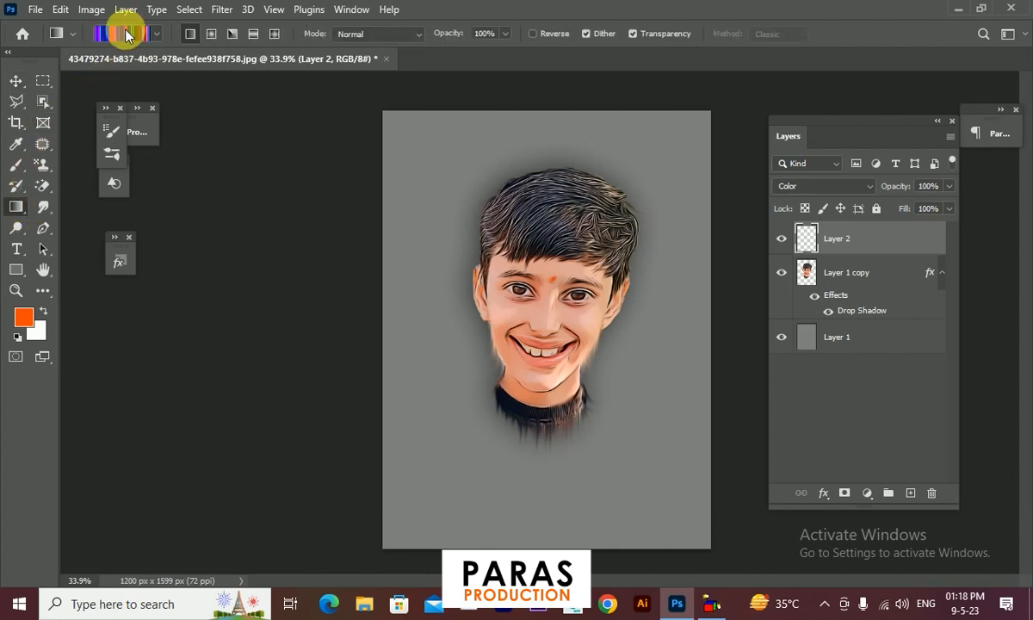
pyautogui.click(126, 34)
pyautogui.click(153, 128)
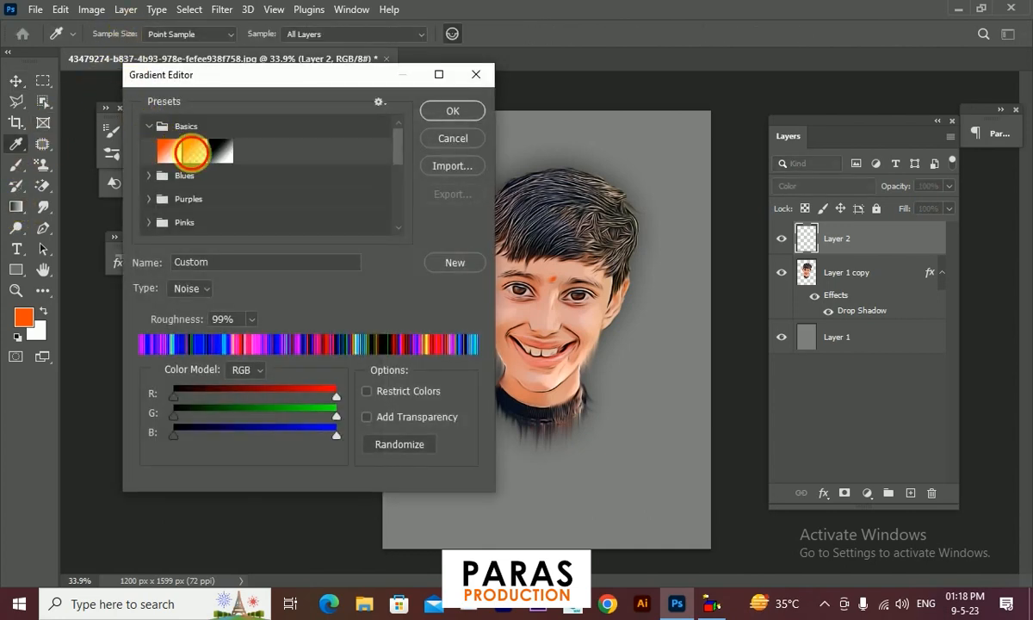
pyautogui.click(193, 152)
pyautogui.click(441, 116)
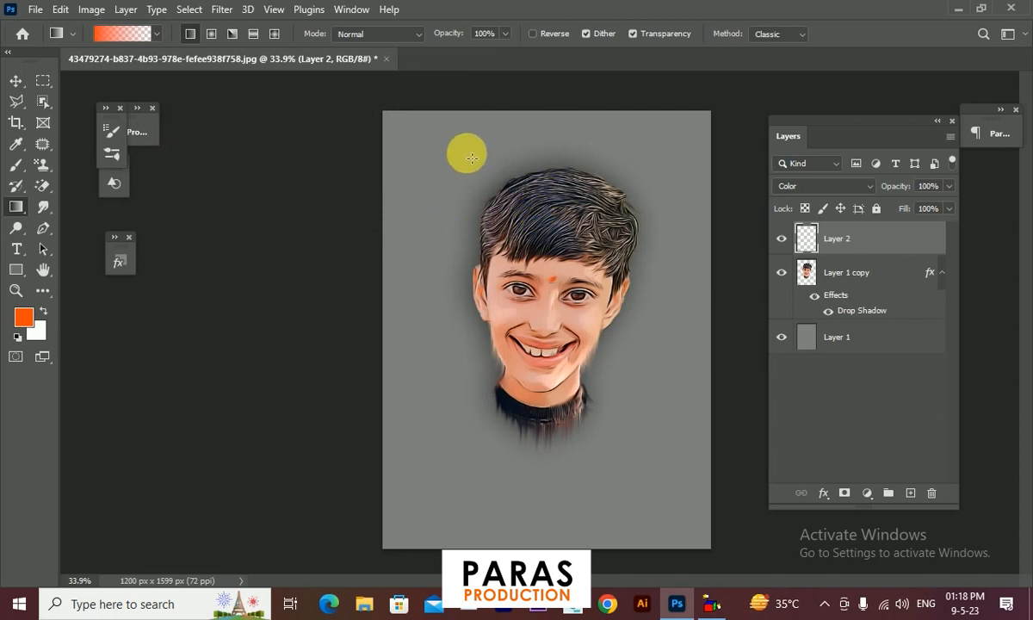
pyautogui.moveTo(627, 156); pyautogui.dragTo(589, 314)
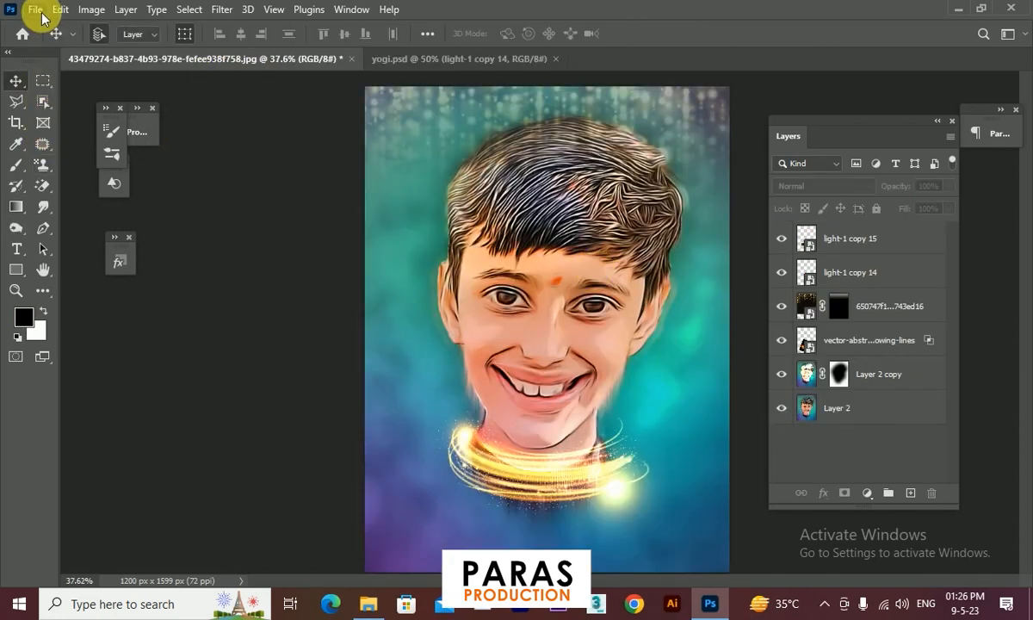
# Open the Export As settings for the finished caricature and set the file format to JPG.
pyautogui.click(36, 9)
pyautogui.moveTo(126, 258)
pyautogui.click(260, 275)
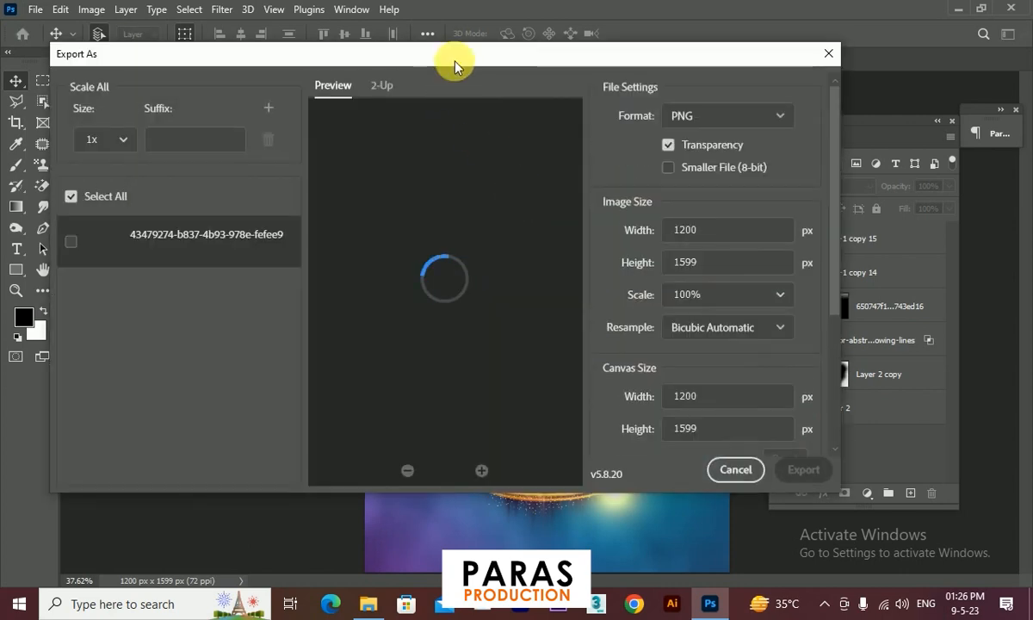
pyautogui.moveTo(454, 58); pyautogui.dragTo(498, 39)
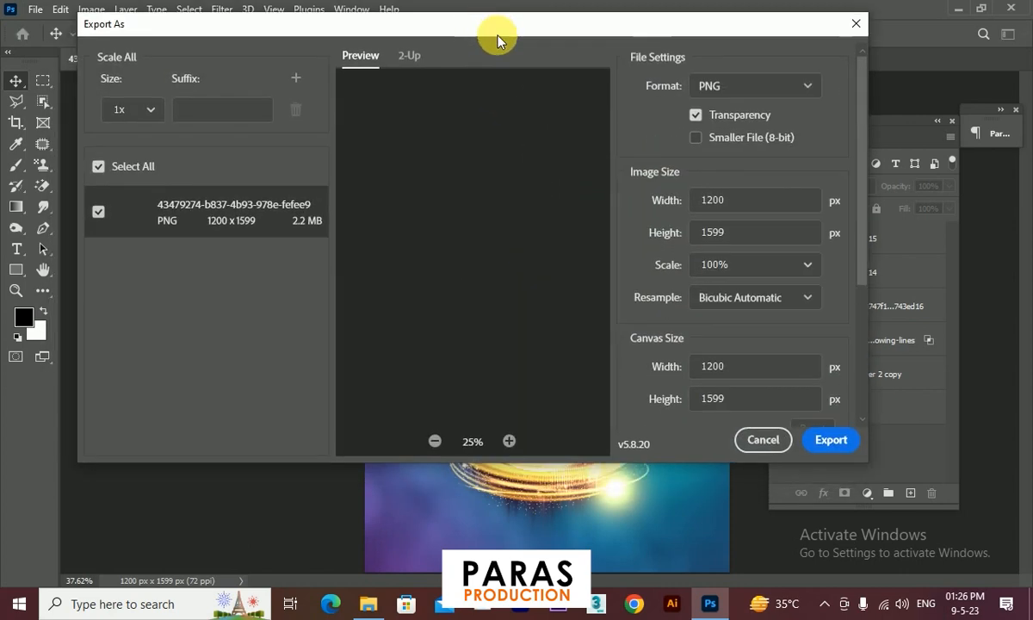
pyautogui.click(749, 86)
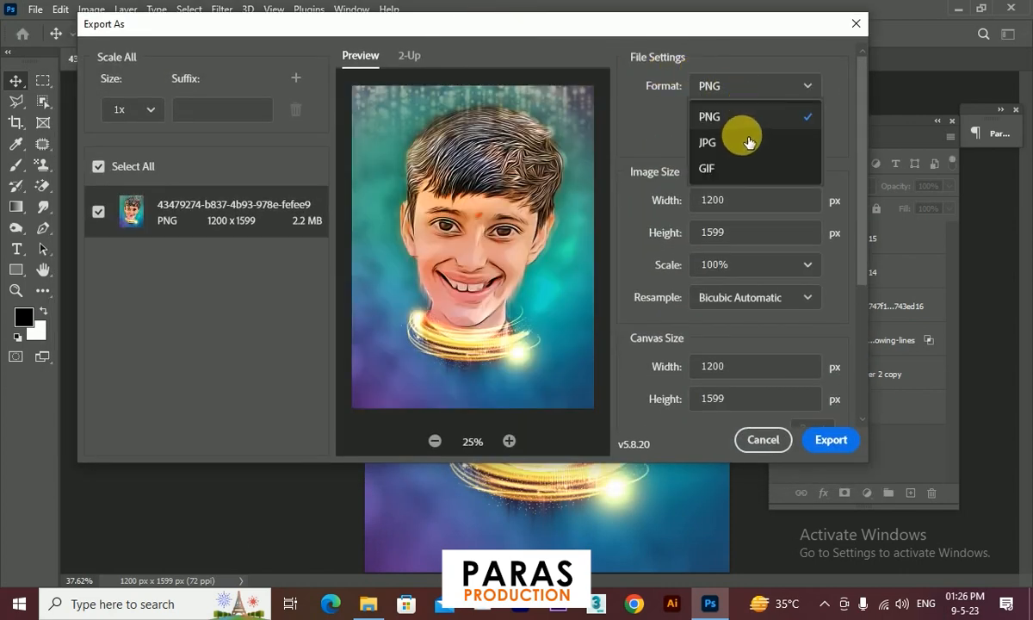
pyautogui.click(747, 143)
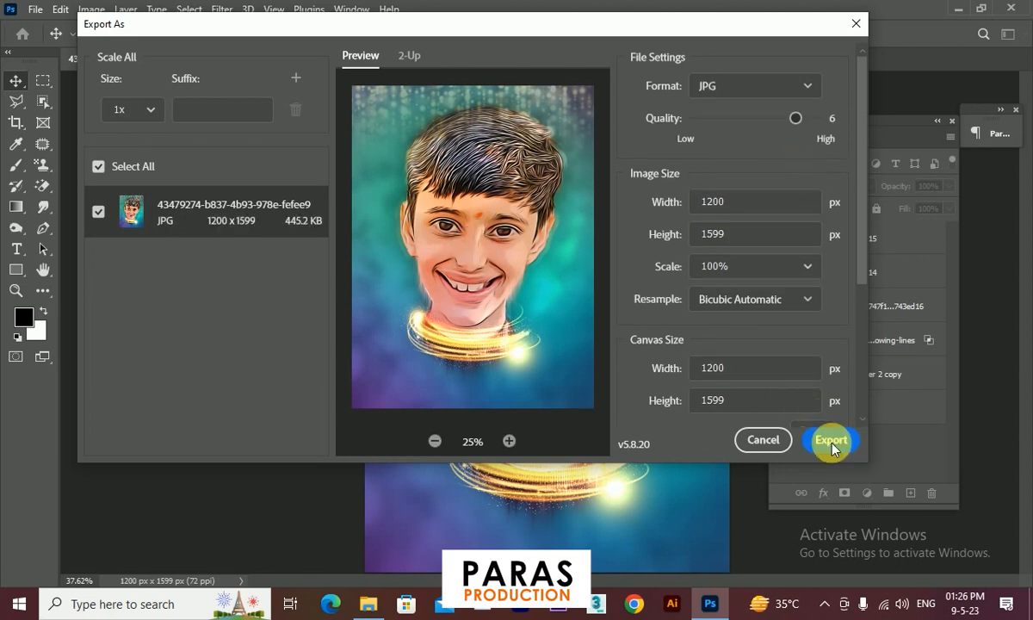